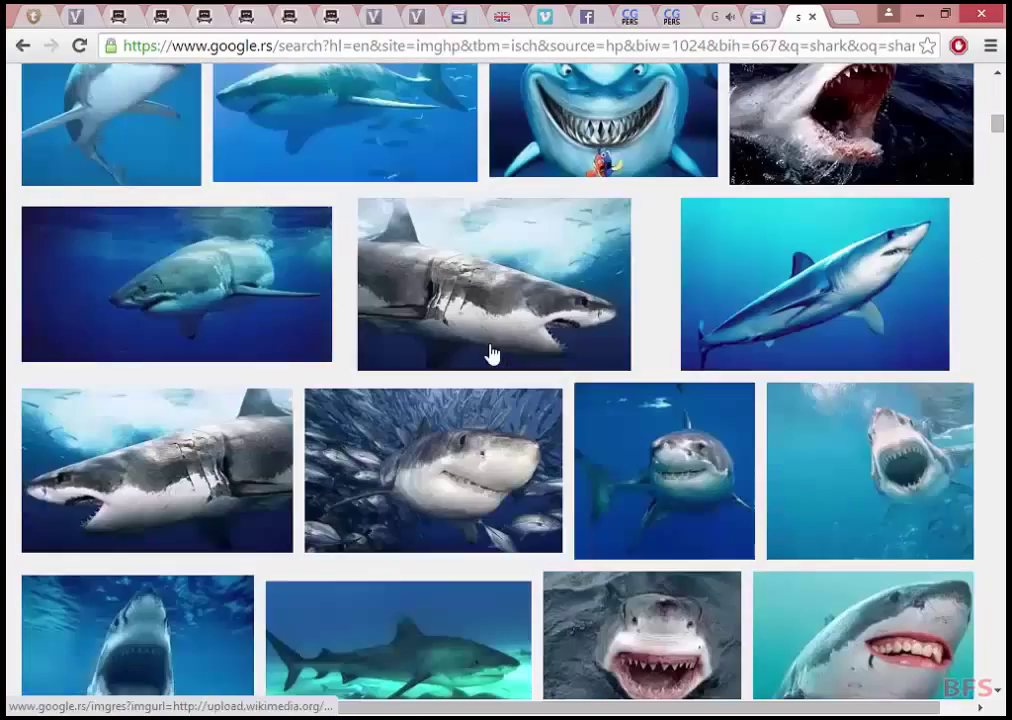
Step: Browse the shark image results and open the full-size shark-banner.jpg picture of the shark swimming below the water surface
{"action": "scroll", "coordinate": [490, 353], "scroll_direction": "up", "scroll_amount": 4}
{"action": "scroll", "coordinate": [490, 353], "scroll_direction": "down", "scroll_amount": 3}
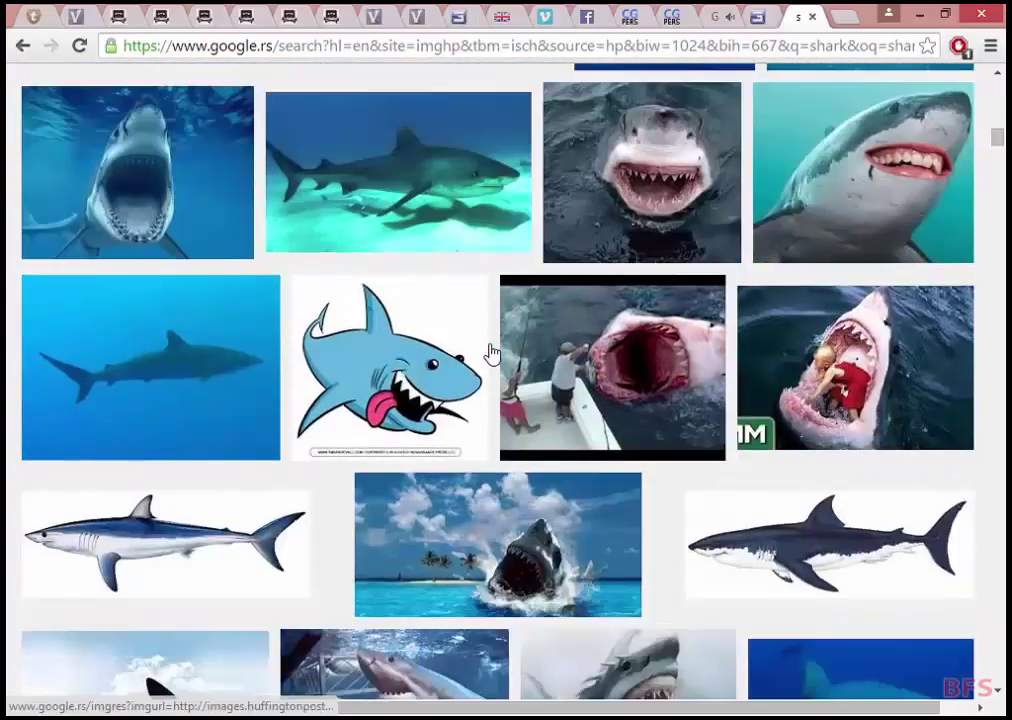
{"action": "scroll", "coordinate": [490, 353], "scroll_direction": "up", "scroll_amount": 9}
{"action": "scroll", "coordinate": [490, 353], "scroll_direction": "down", "scroll_amount": 1}
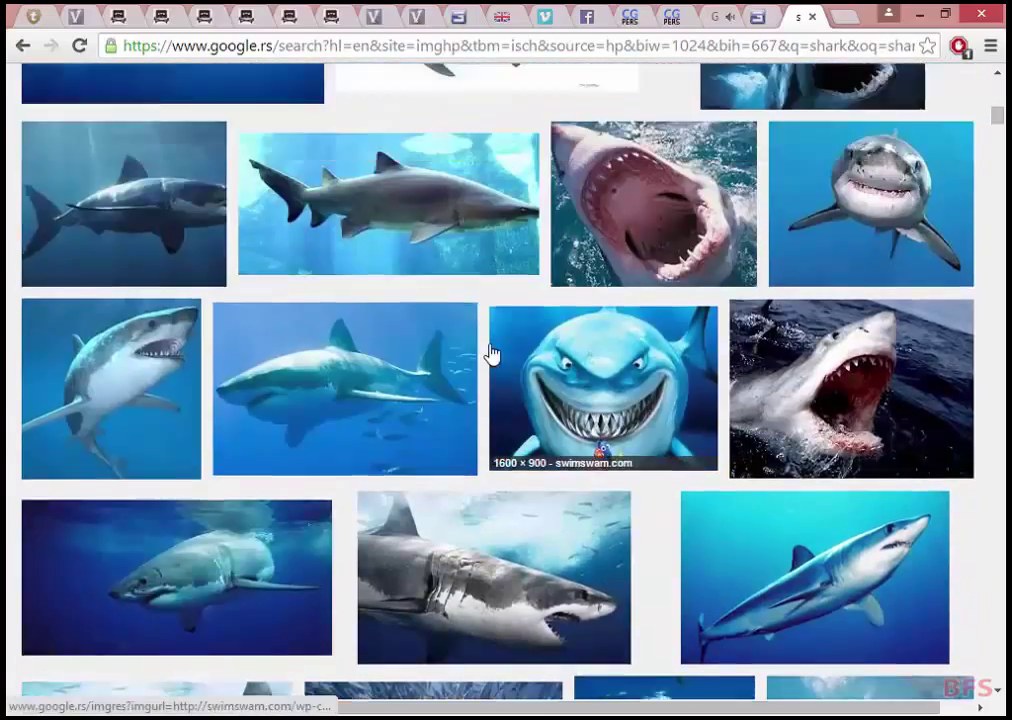
{"action": "scroll", "coordinate": [490, 355], "scroll_direction": "up", "scroll_amount": 2}
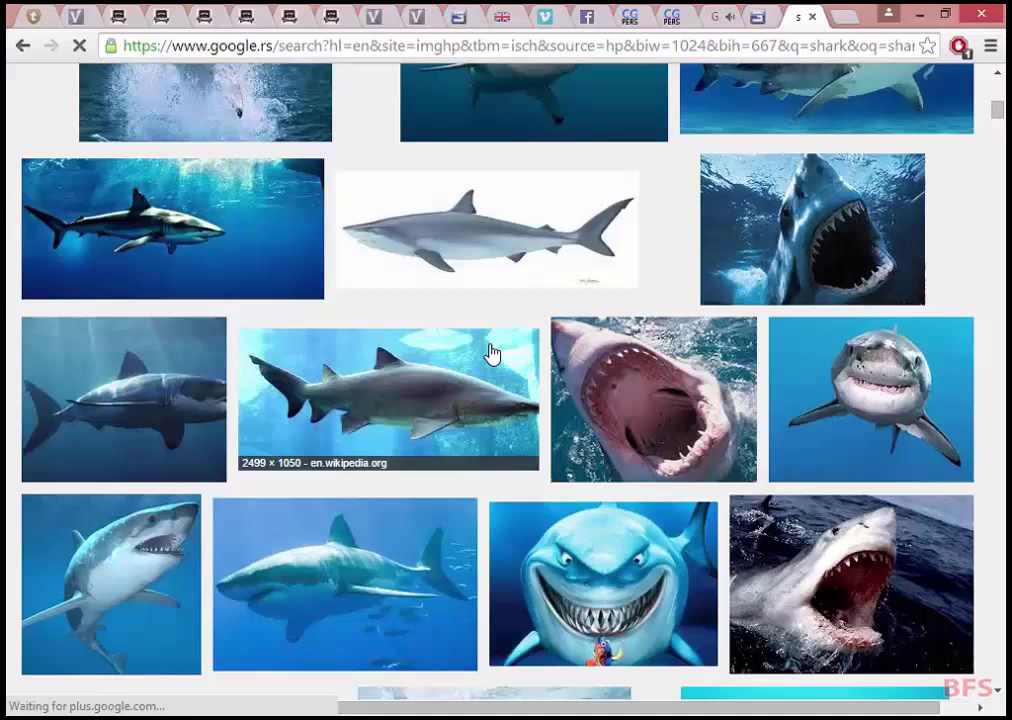
{"action": "left_click", "coordinate": [226, 224]}
{"action": "left_click", "coordinate": [704, 383]}
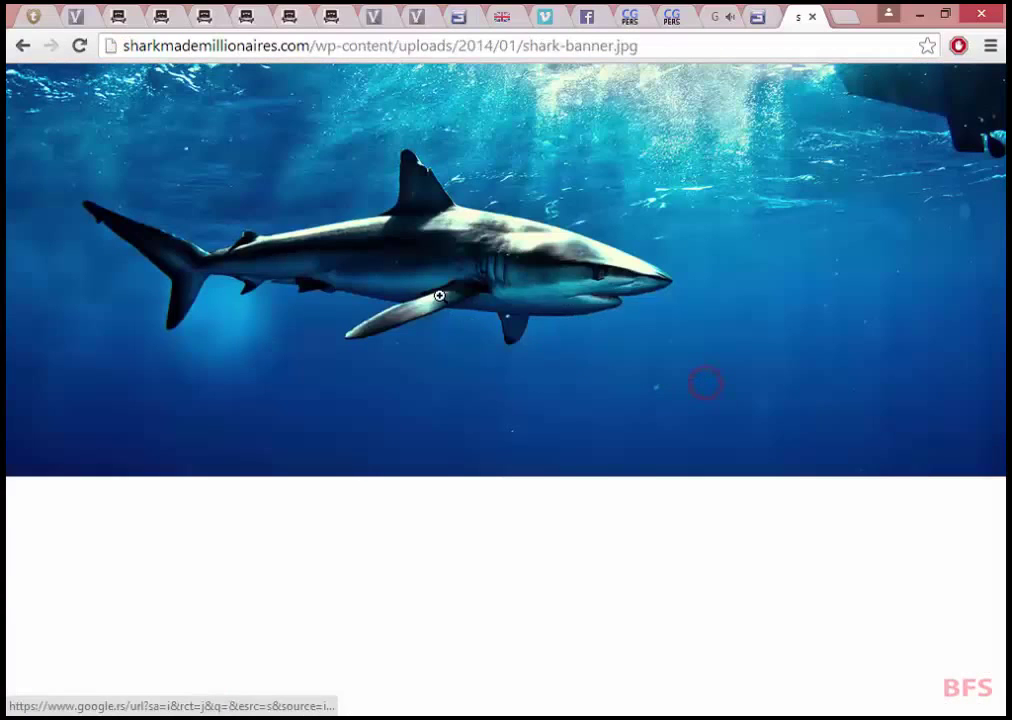
Step: Save the shark picture to the Desktop as the JPEG image shark-banner
{"action": "right_click", "coordinate": [439, 296]}
{"action": "left_click", "coordinate": [474, 310]}
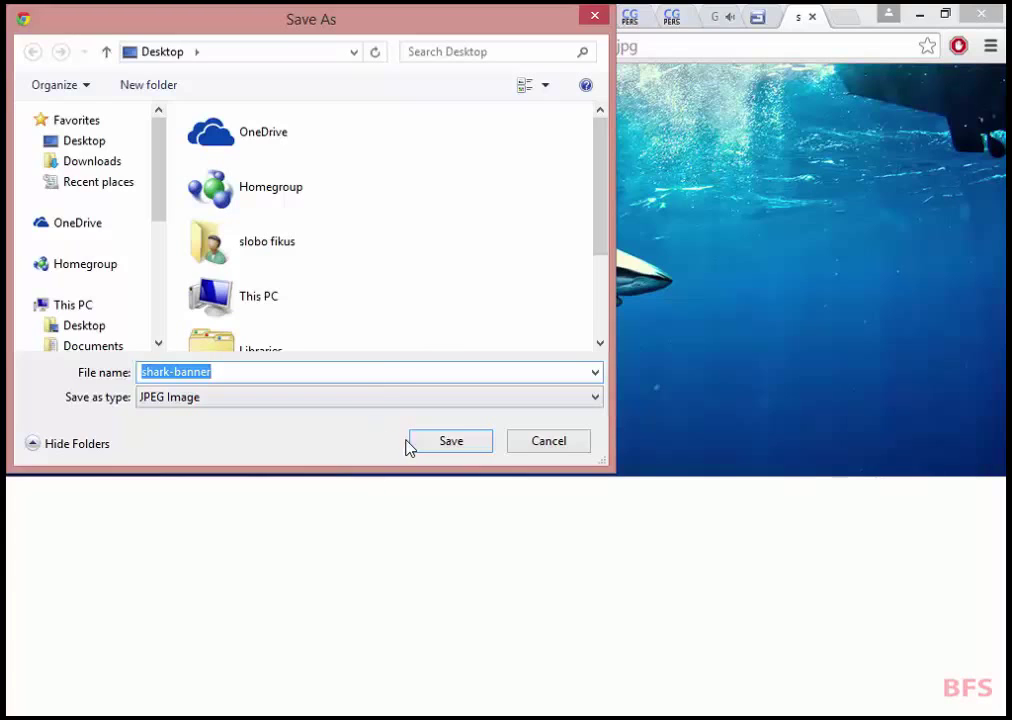
{"action": "left_click", "coordinate": [418, 445]}
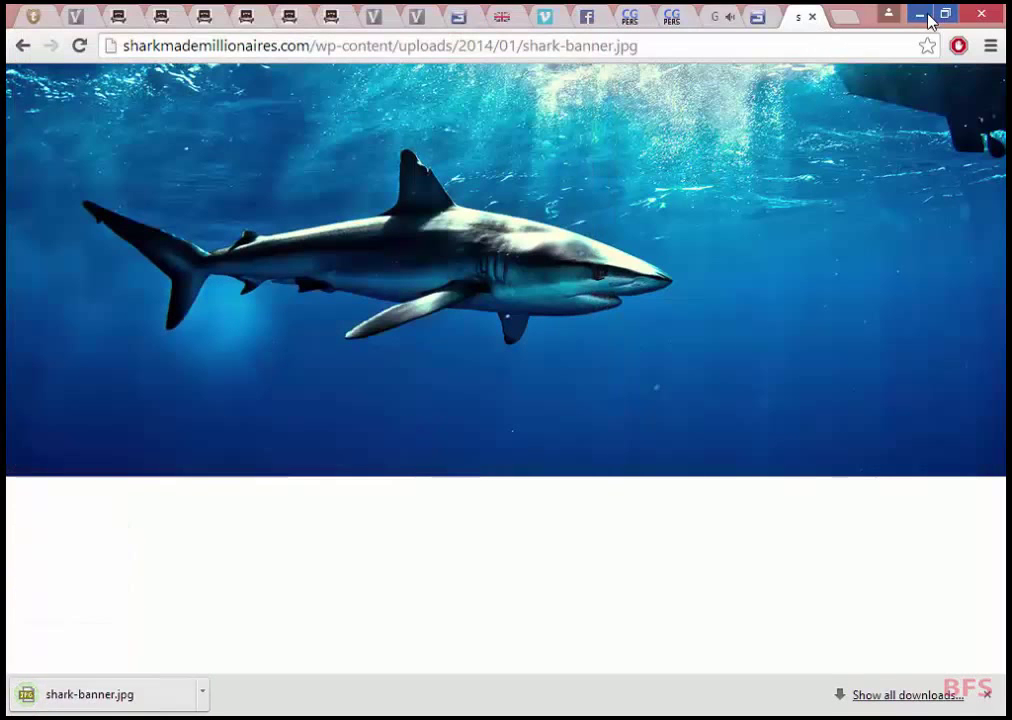
Step: Minimize the browser and open shark-banner.jpg from the Desktop folder in Total Commander into Photoshop
{"action": "left_click", "coordinate": [918, 14]}
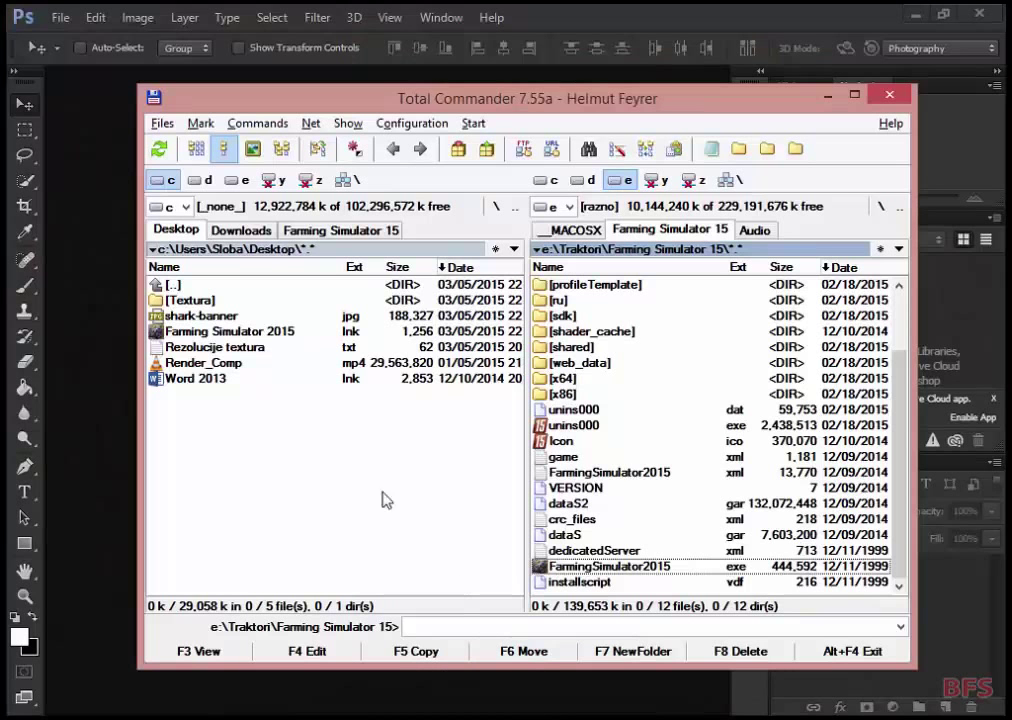
{"action": "left_click", "coordinate": [343, 466]}
{"action": "left_click_drag", "start_coordinate": [205, 315], "coordinate": [110, 329]}
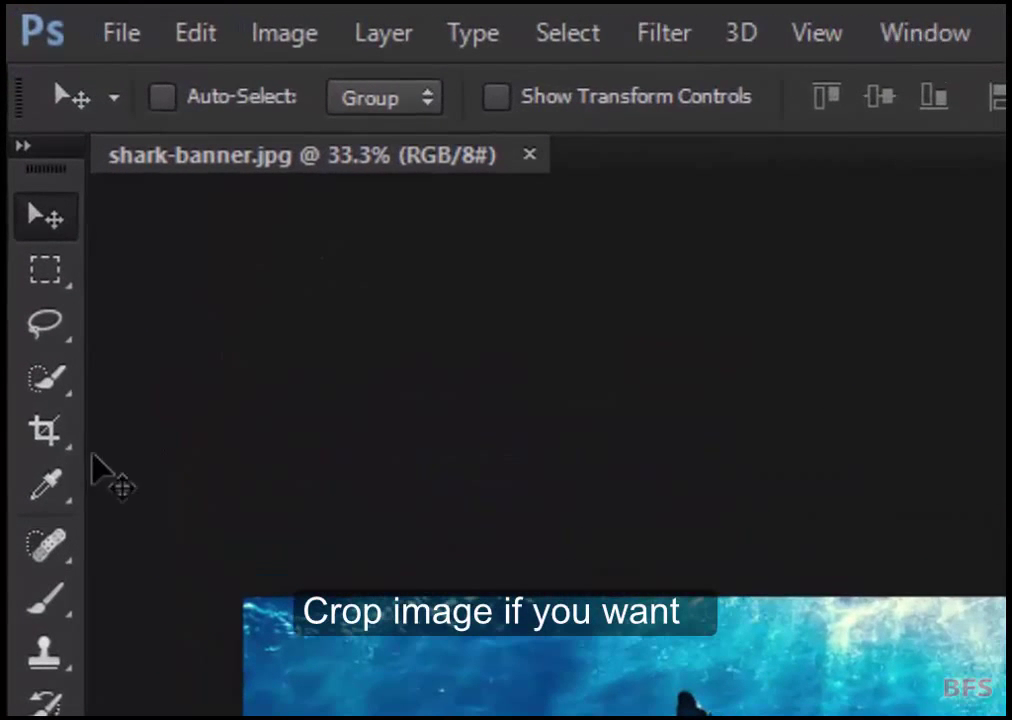
Step: Crop the image to a 1024 by 512 ratio, shifting it so the whole shark and its tail fit inside the frame
{"action": "left_click", "coordinate": [25, 206]}
{"action": "left_click", "coordinate": [380, 104]}
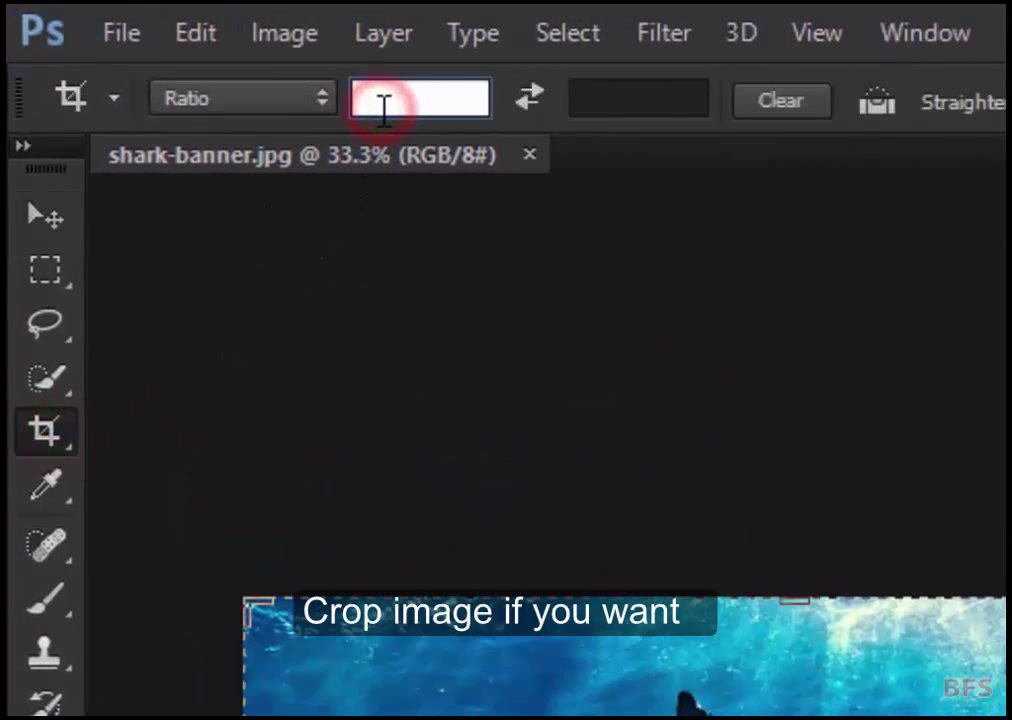
{"action": "type", "text": "1024"}
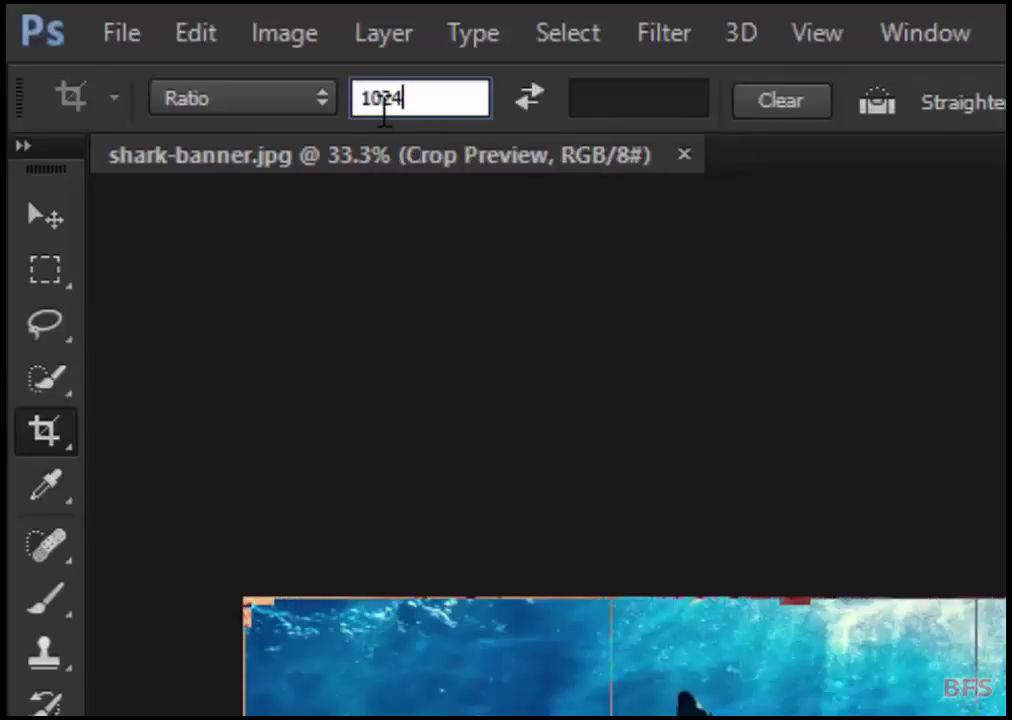
{"action": "left_click", "coordinate": [576, 99]}
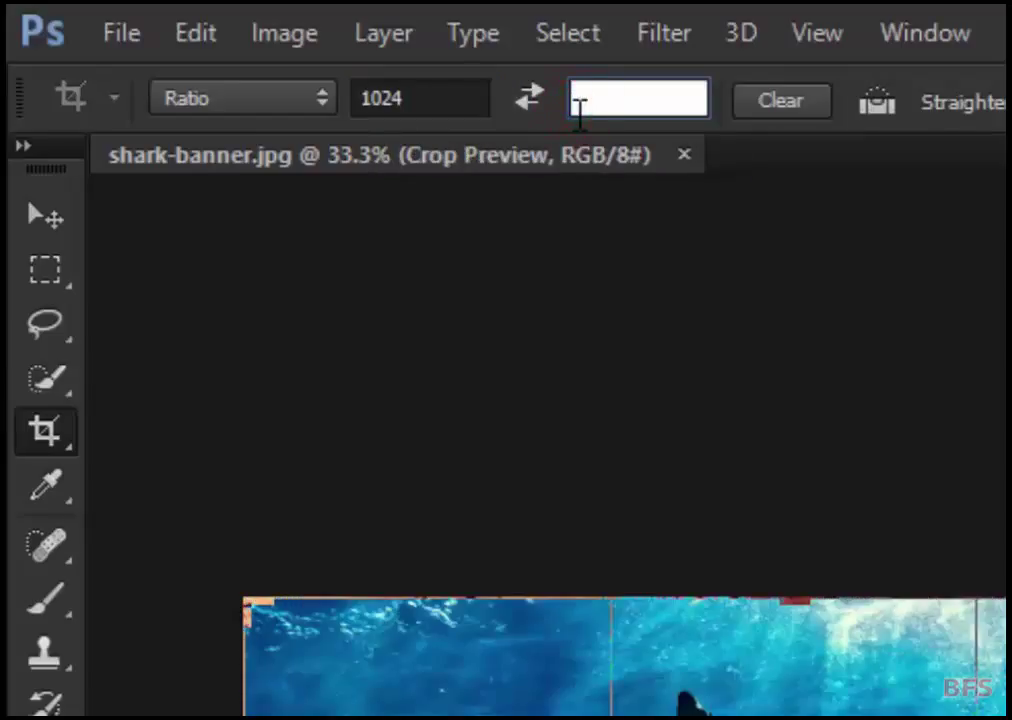
{"action": "type", "text": "512"}
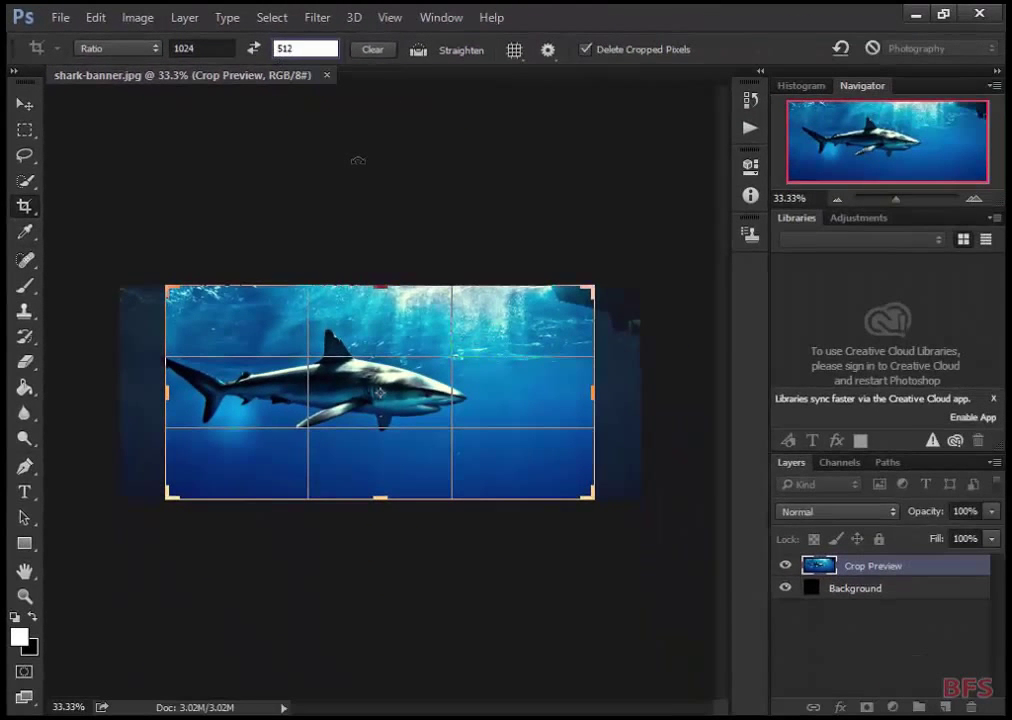
{"action": "key", "text": "Return"}
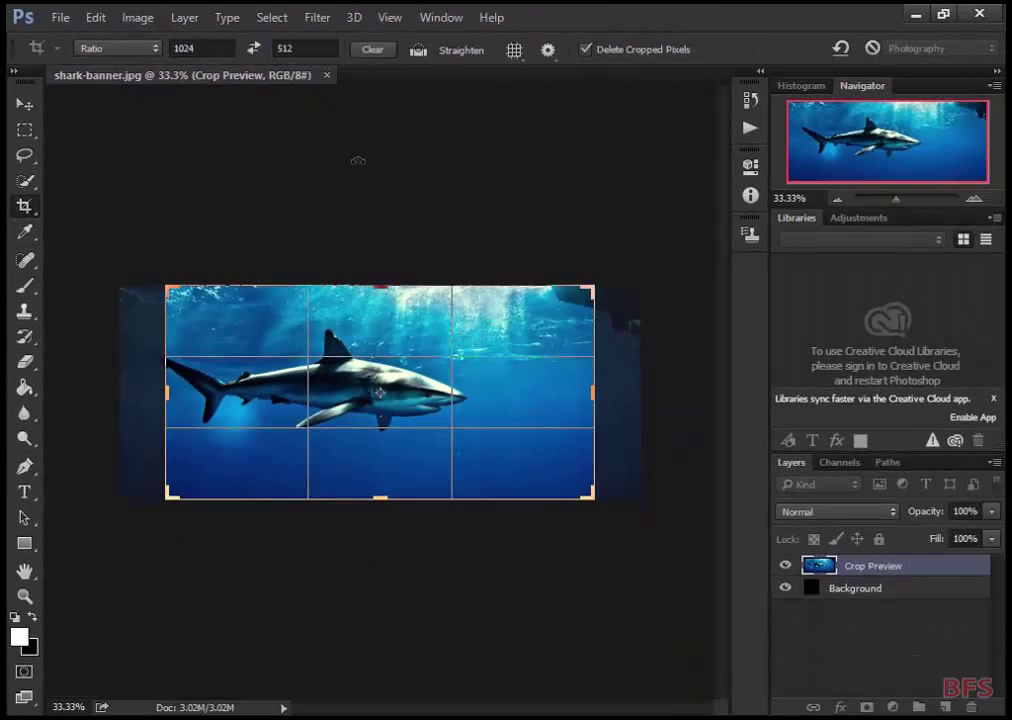
{"action": "left_click_drag", "start_coordinate": [248, 340], "coordinate": [270, 344]}
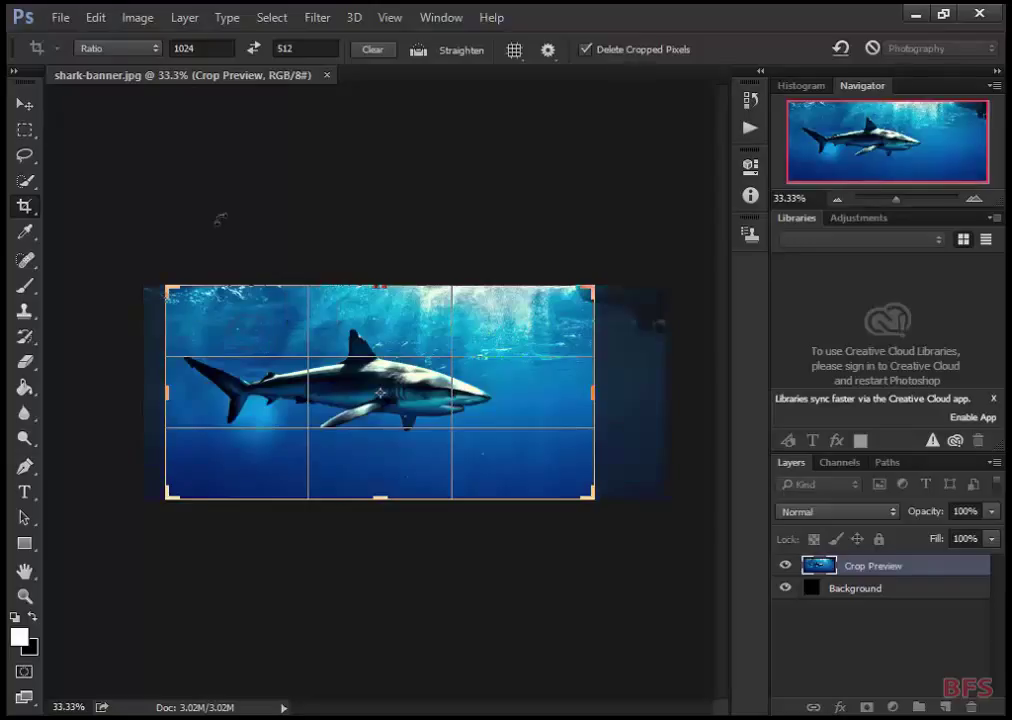
{"action": "key", "text": "Return"}
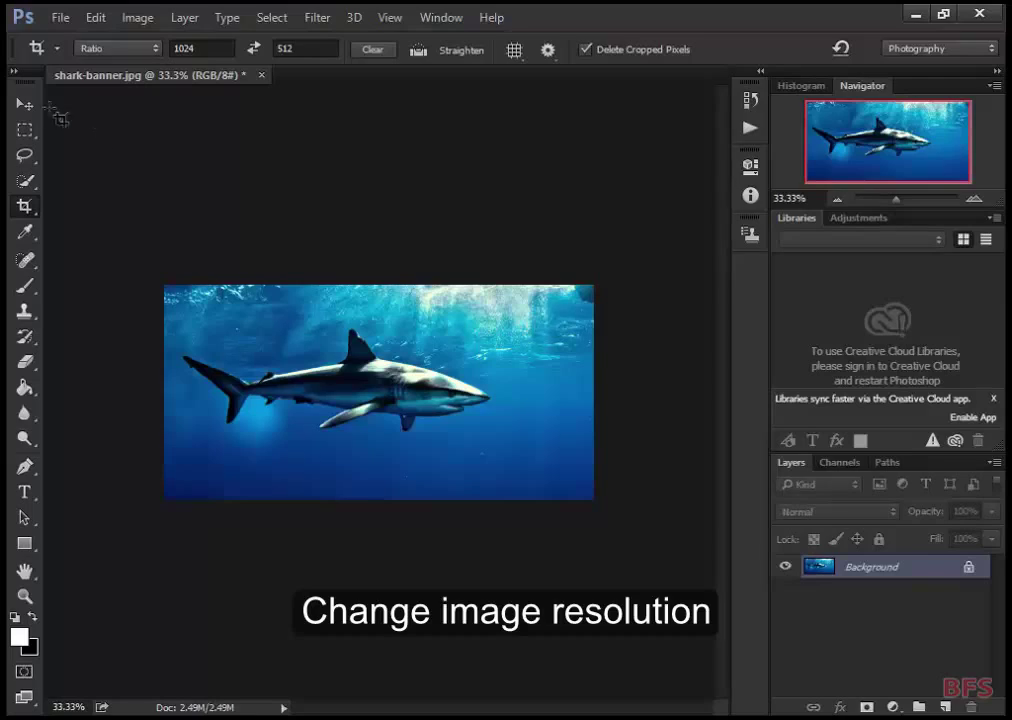
Step: Set the image width to 1024 pixels in Image Size, keeping the proportions linked
{"action": "left_click", "coordinate": [25, 103]}
{"action": "left_click", "coordinate": [137, 17]}
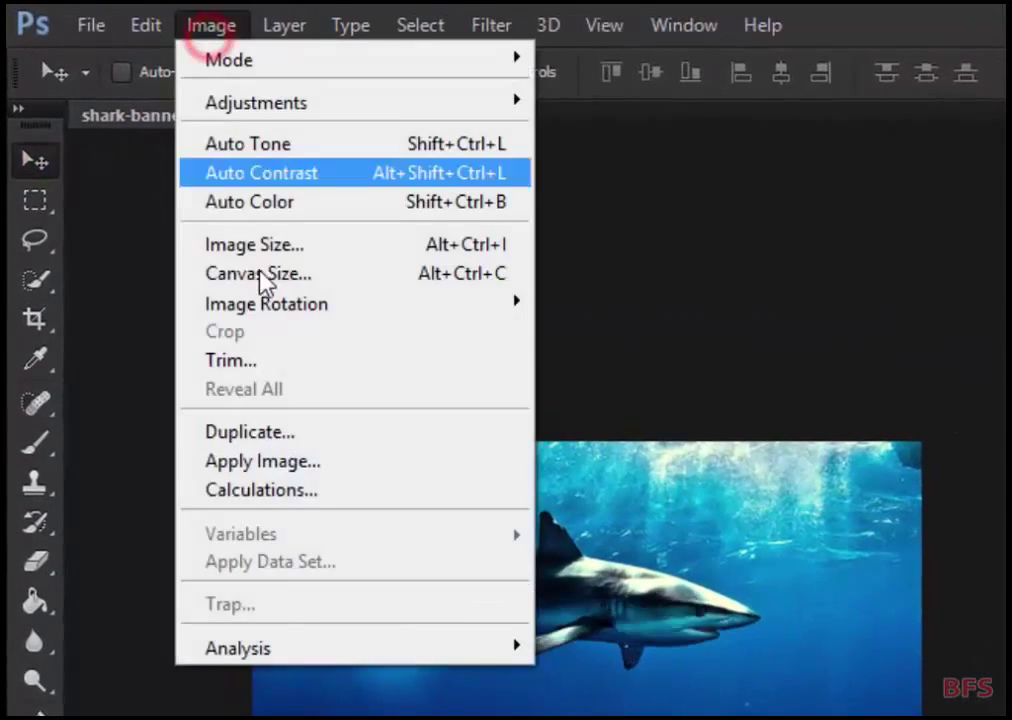
{"action": "left_click", "coordinate": [255, 244]}
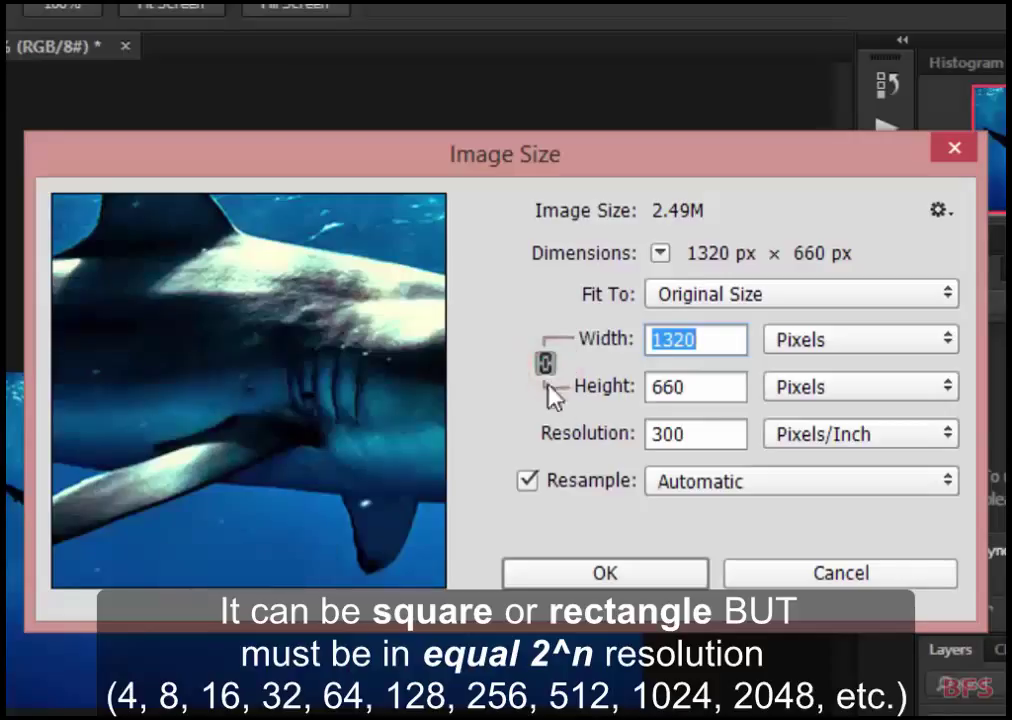
{"action": "double_click", "coordinate": [689, 339]}
{"action": "double_click", "coordinate": [707, 343]}
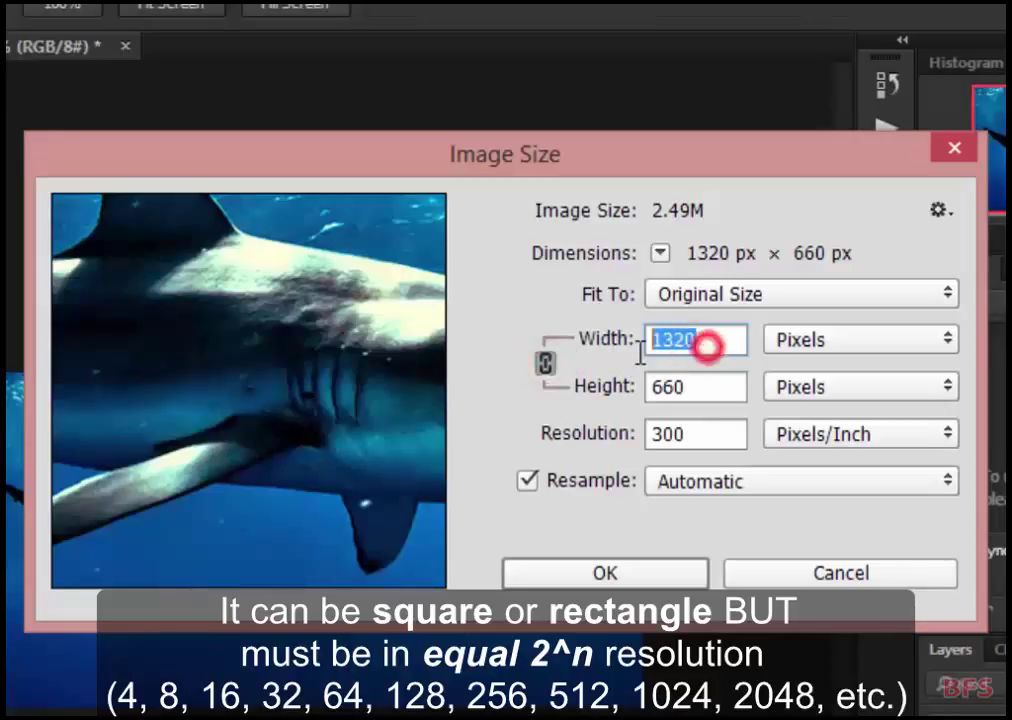
{"action": "type", "text": "1024"}
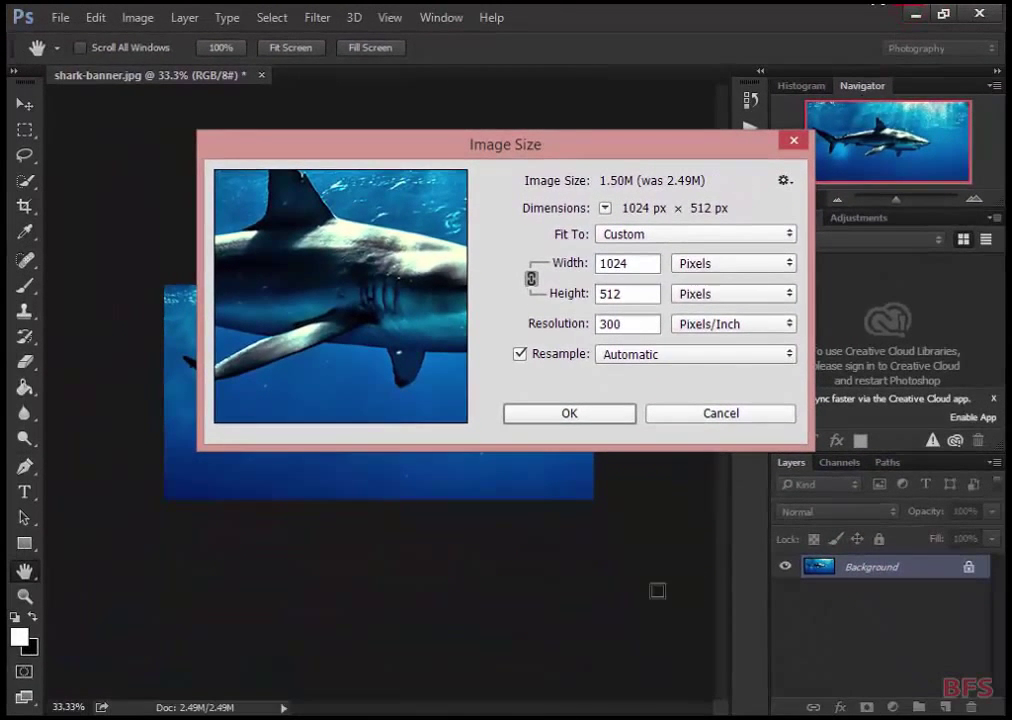
Step: Examine the list of allowed texture resolutions in the Rezolucije textura text file on the Desktop, and return to the Image Size settings
{"action": "key", "text": "alt+Tab"}
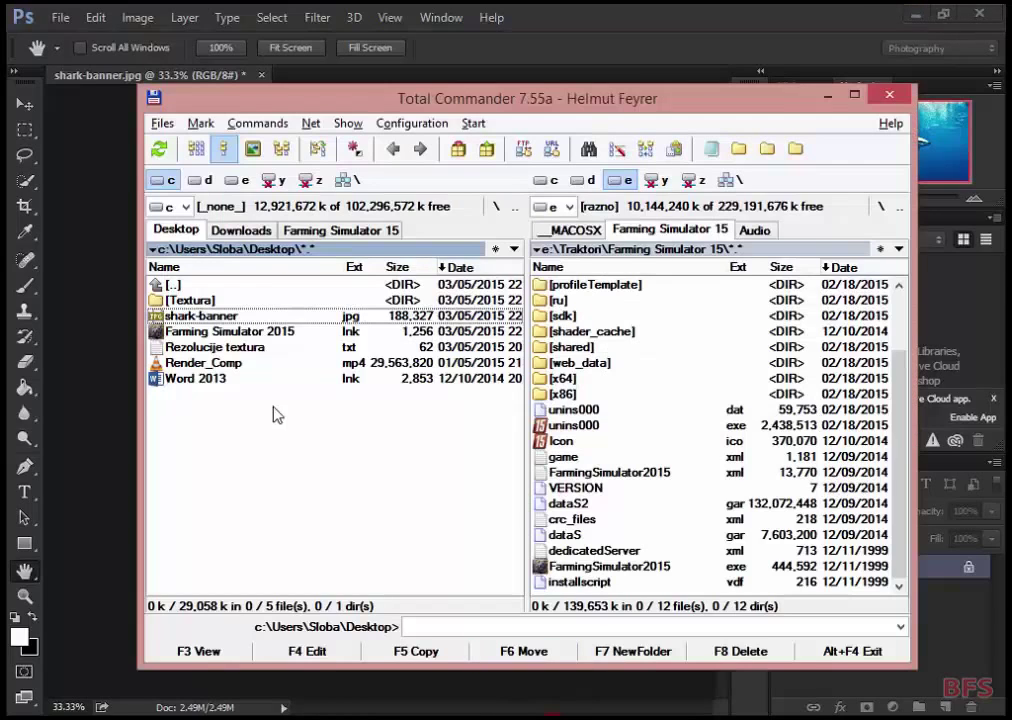
{"action": "double_click", "coordinate": [206, 347]}
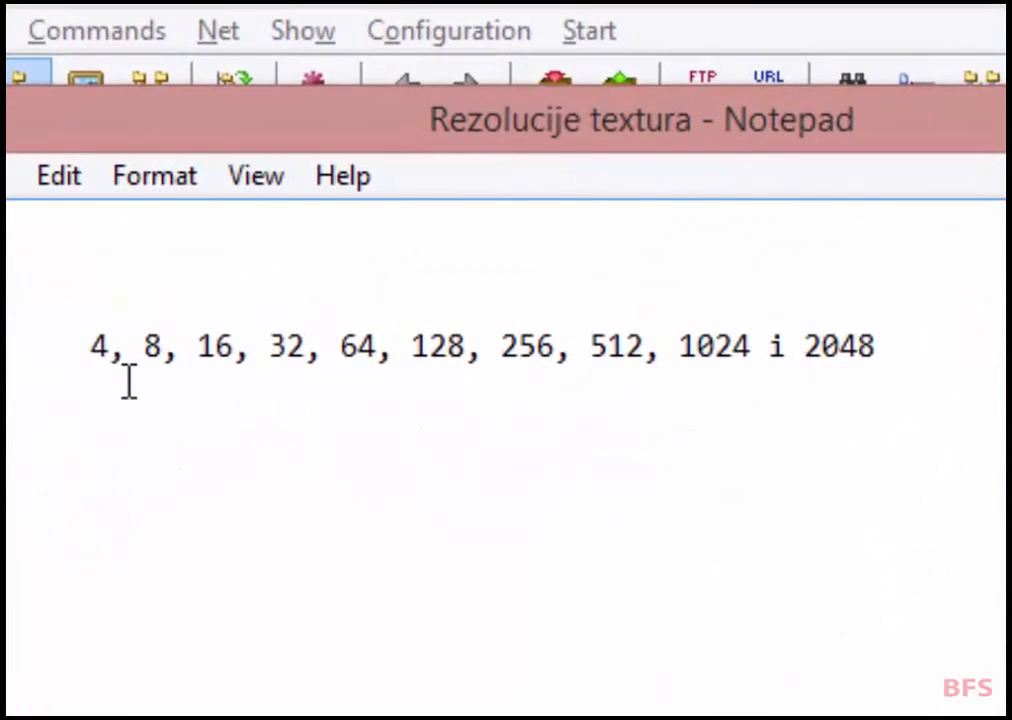
{"action": "left_click", "coordinate": [252, 259]}
{"action": "left_click_drag", "start_coordinate": [148, 345], "coordinate": [885, 345]}
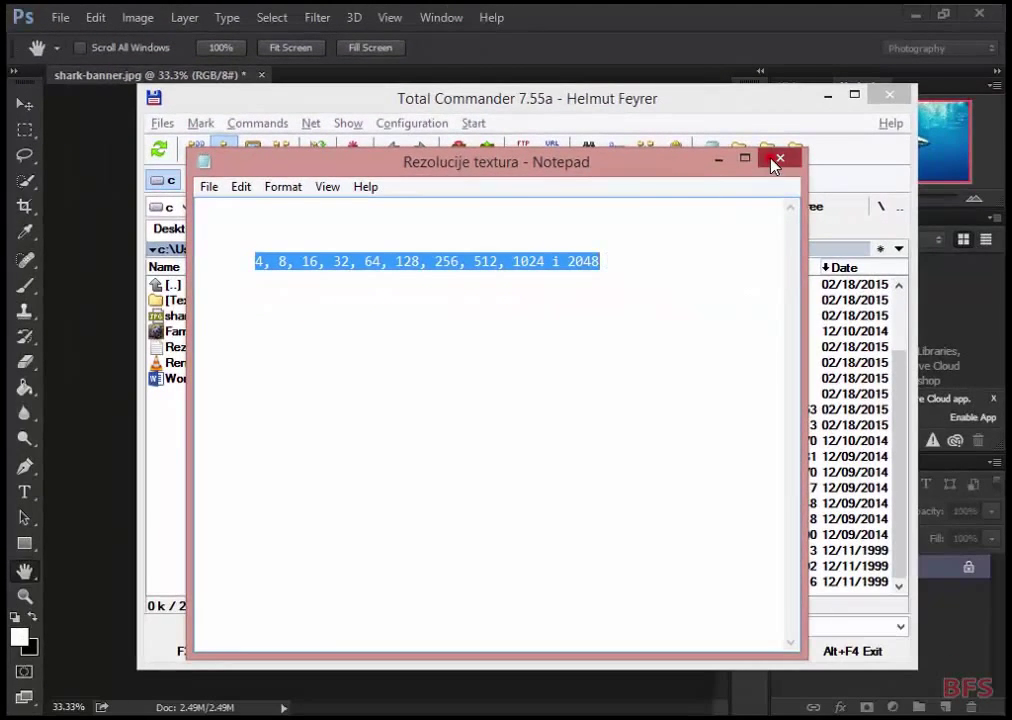
{"action": "left_click", "coordinate": [779, 159]}
{"action": "left_click", "coordinate": [826, 94]}
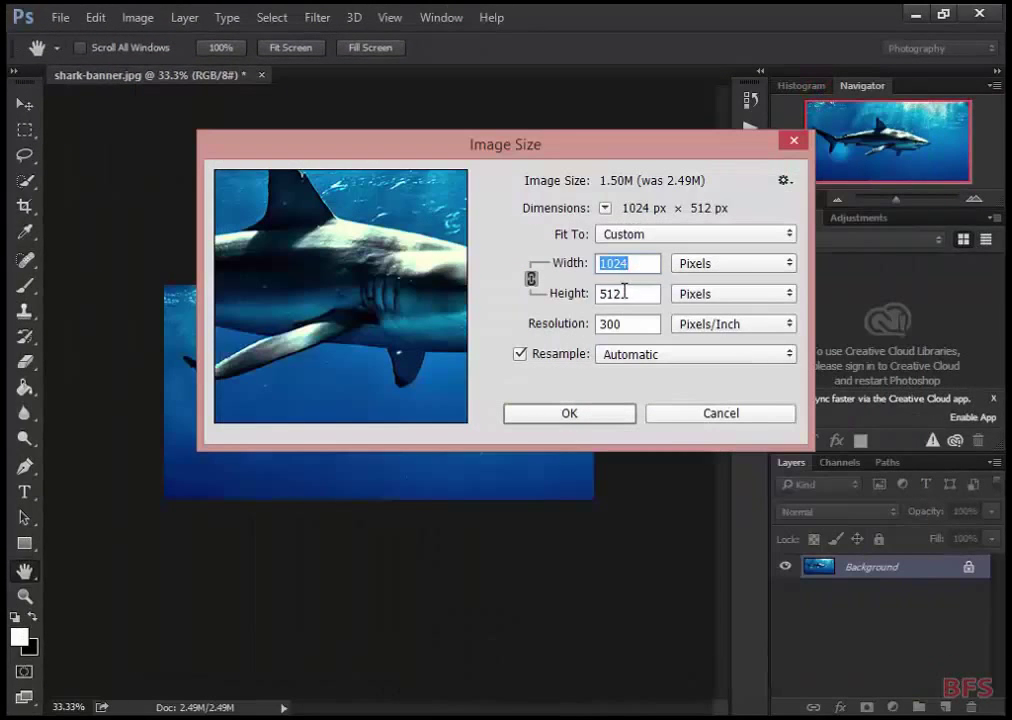
Step: Apply the 1024 × 512 pixel size to the shark image
{"action": "left_click", "coordinate": [613, 413]}
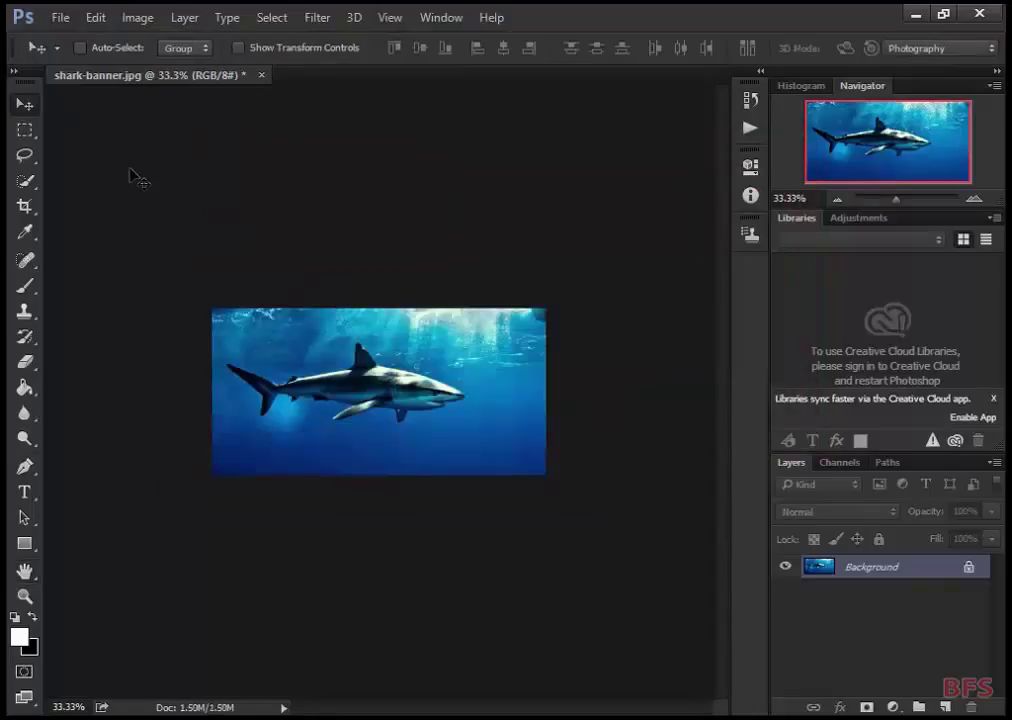
{"action": "key", "text": "ctrl+plus"}
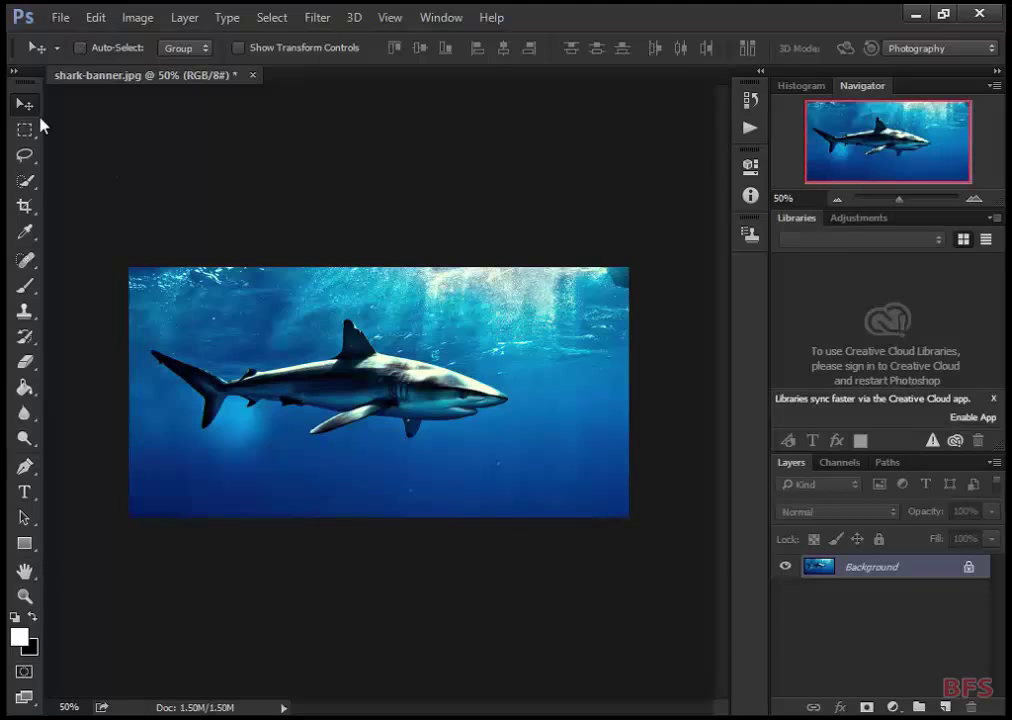
Step: Save a DDS version of the image named Ajkula in the Textura folder on the Desktop
{"action": "left_click", "coordinate": [58, 20]}
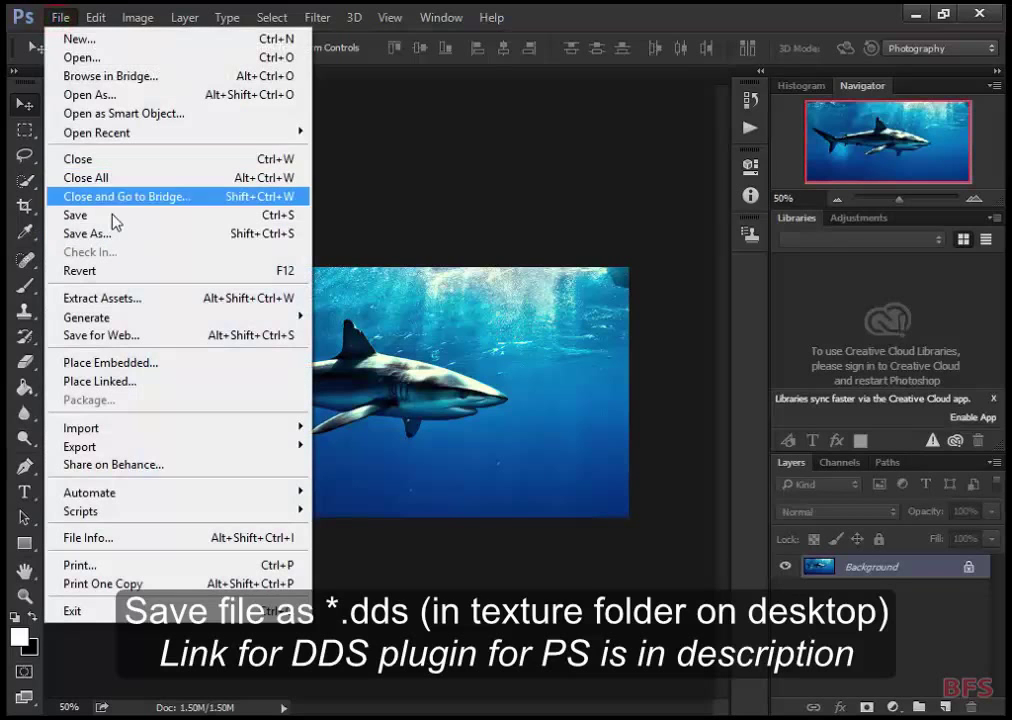
{"action": "left_click", "coordinate": [113, 236]}
{"action": "left_click", "coordinate": [289, 285]}
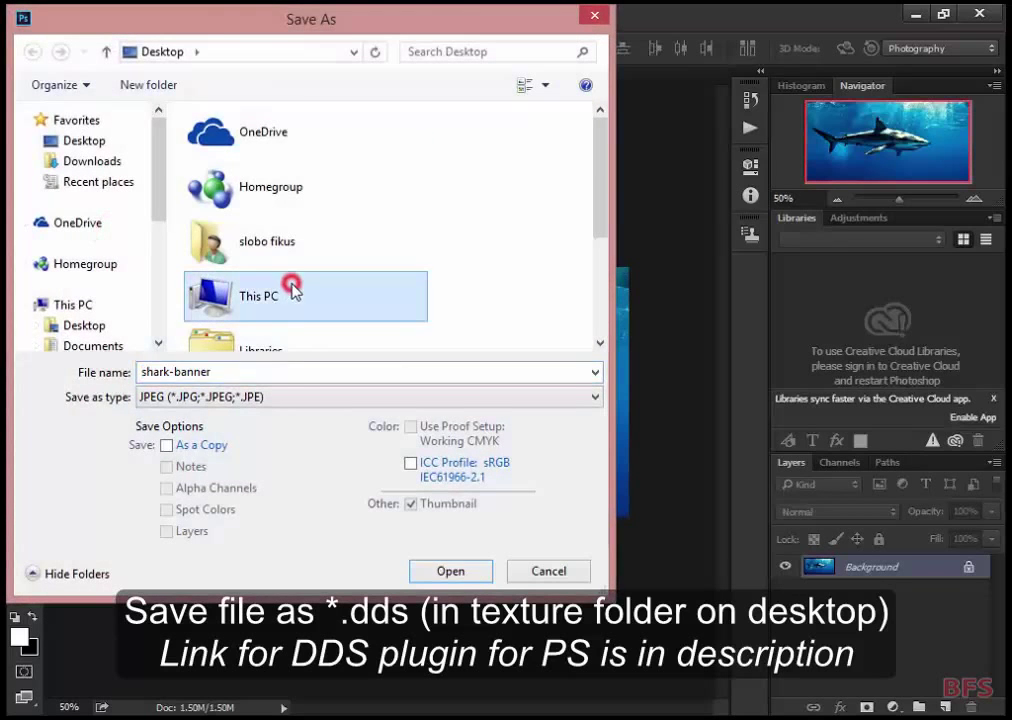
{"action": "scroll", "coordinate": [280, 283], "scroll_direction": "down", "scroll_amount": 2}
{"action": "left_click", "coordinate": [279, 283]}
{"action": "double_click", "coordinate": [278, 282]}
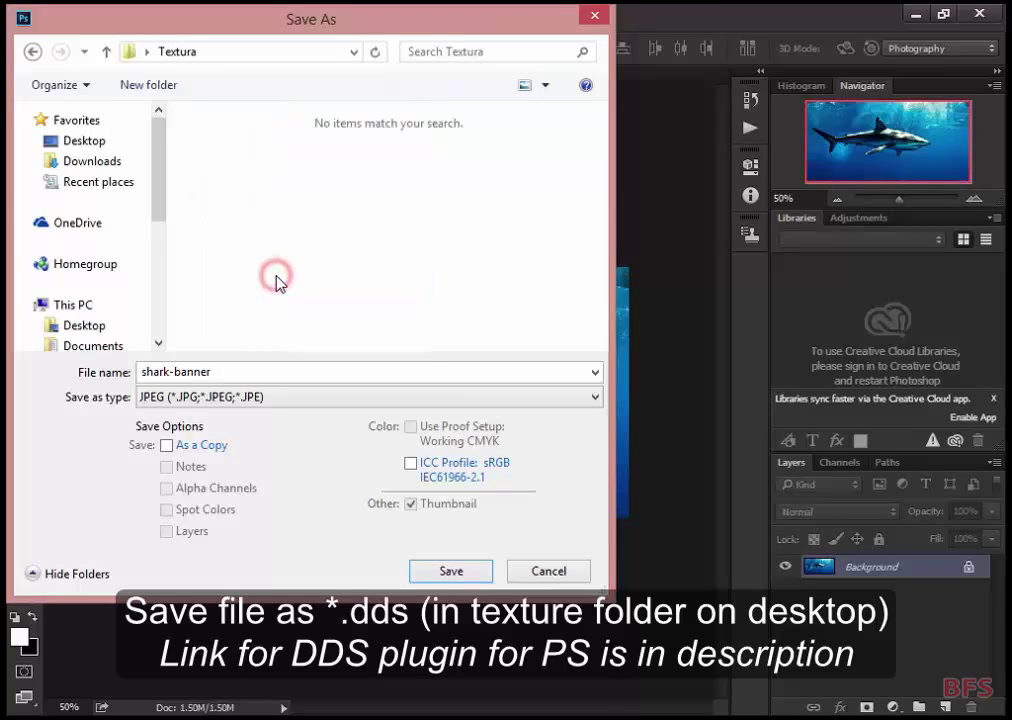
{"action": "left_click", "coordinate": [274, 396]}
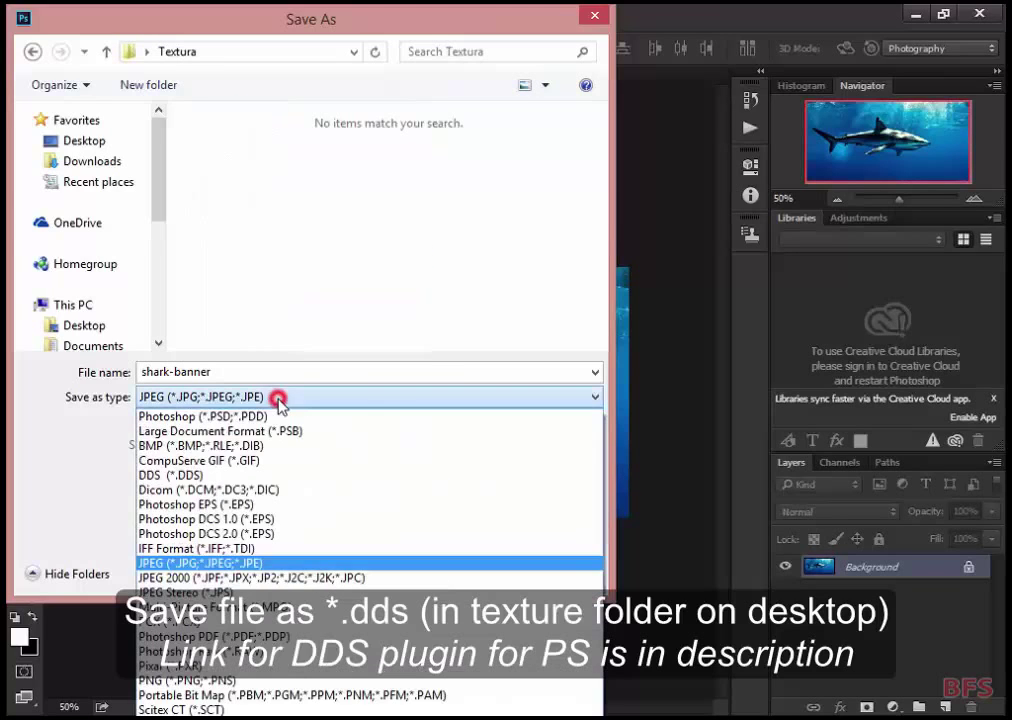
{"action": "left_click", "coordinate": [256, 477]}
{"action": "left_click", "coordinate": [230, 369]}
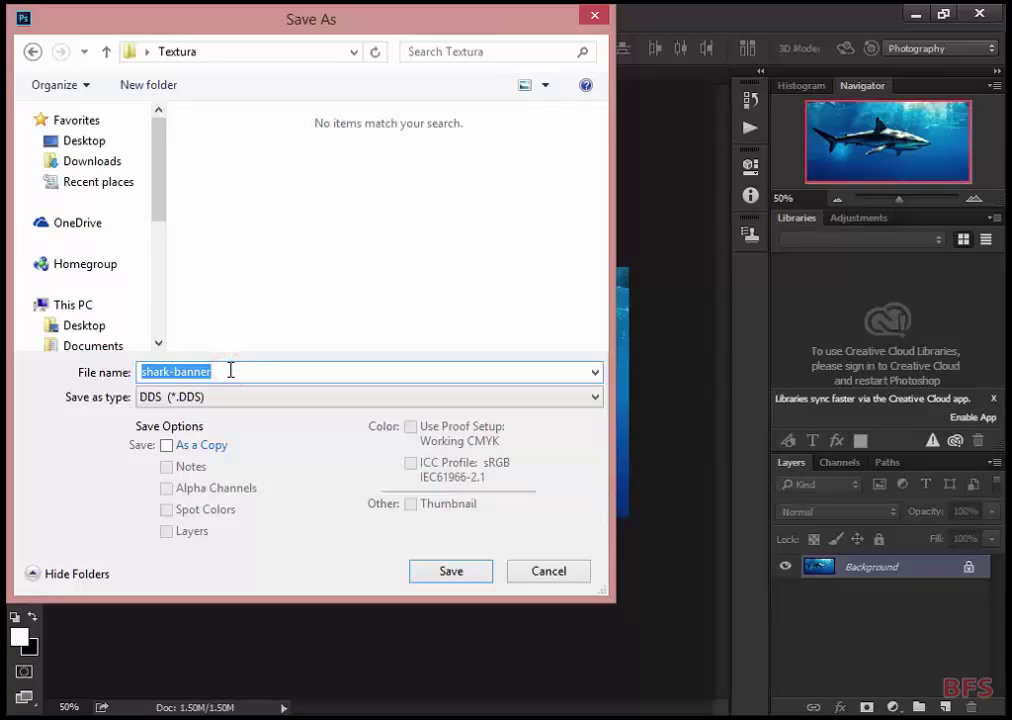
{"action": "type", "text": "Ajkula"}
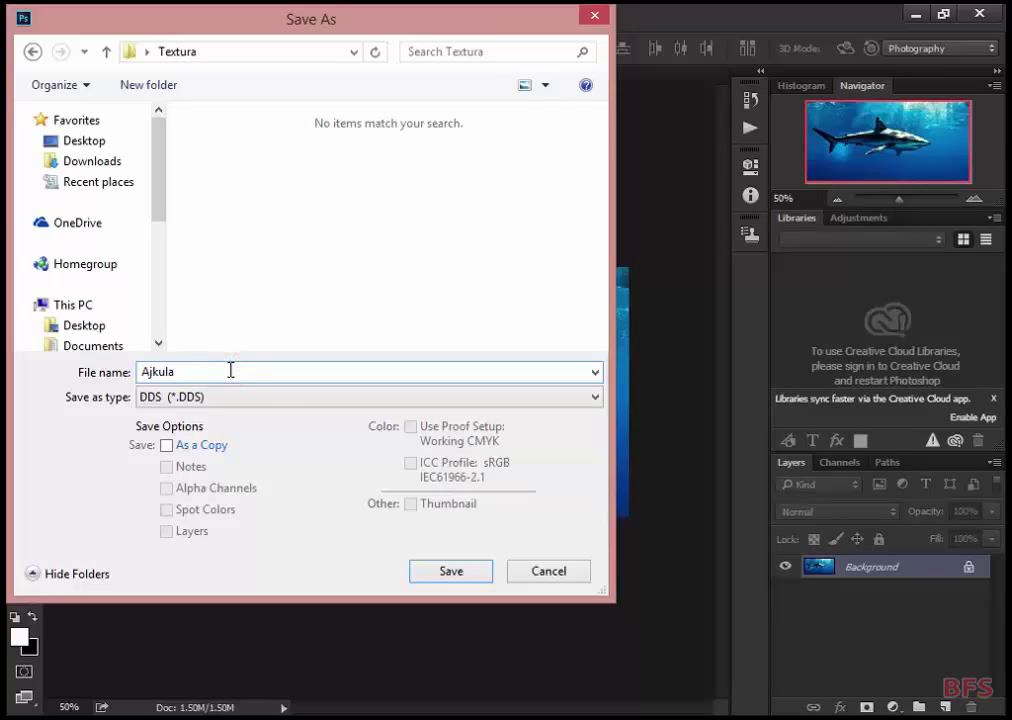
{"action": "left_click", "coordinate": [449, 572]}
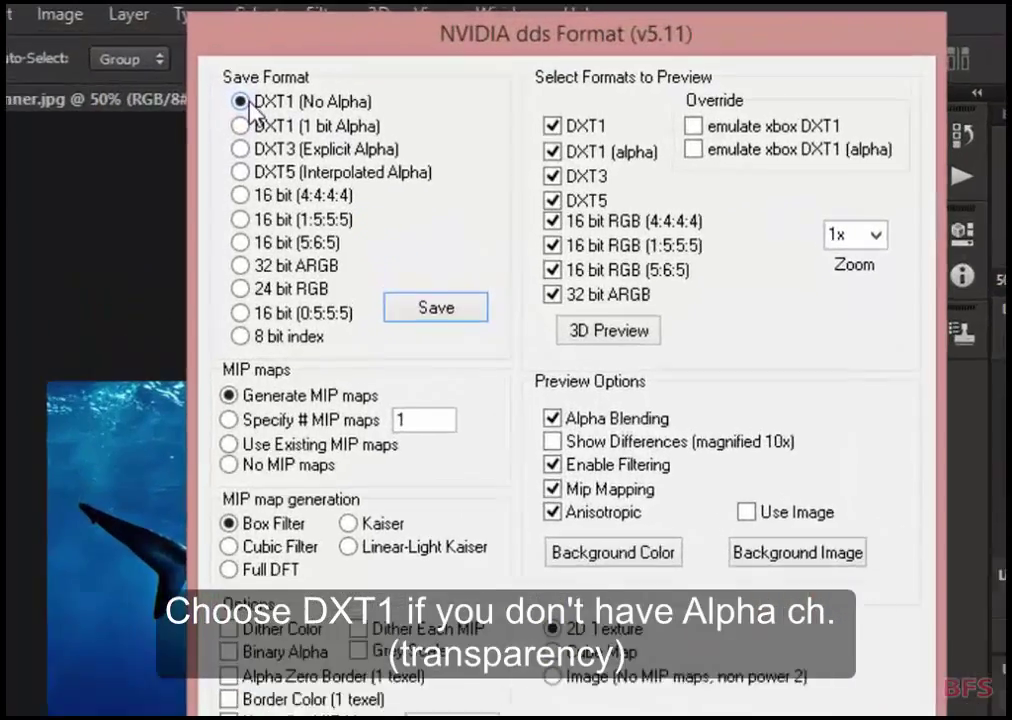
Step: Choose DXT1 (No Alpha) as the DDS save format and save the texture
{"action": "left_click", "coordinate": [260, 93]}
{"action": "left_click", "coordinate": [260, 109]}
{"action": "left_click", "coordinate": [260, 125]}
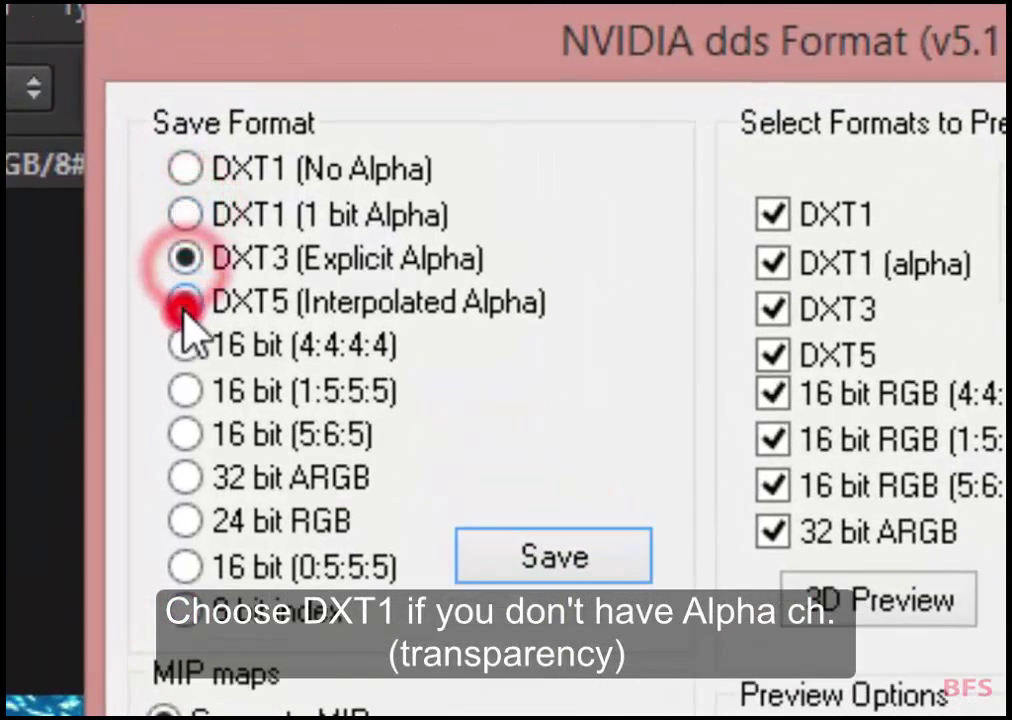
{"action": "left_click", "coordinate": [185, 170]}
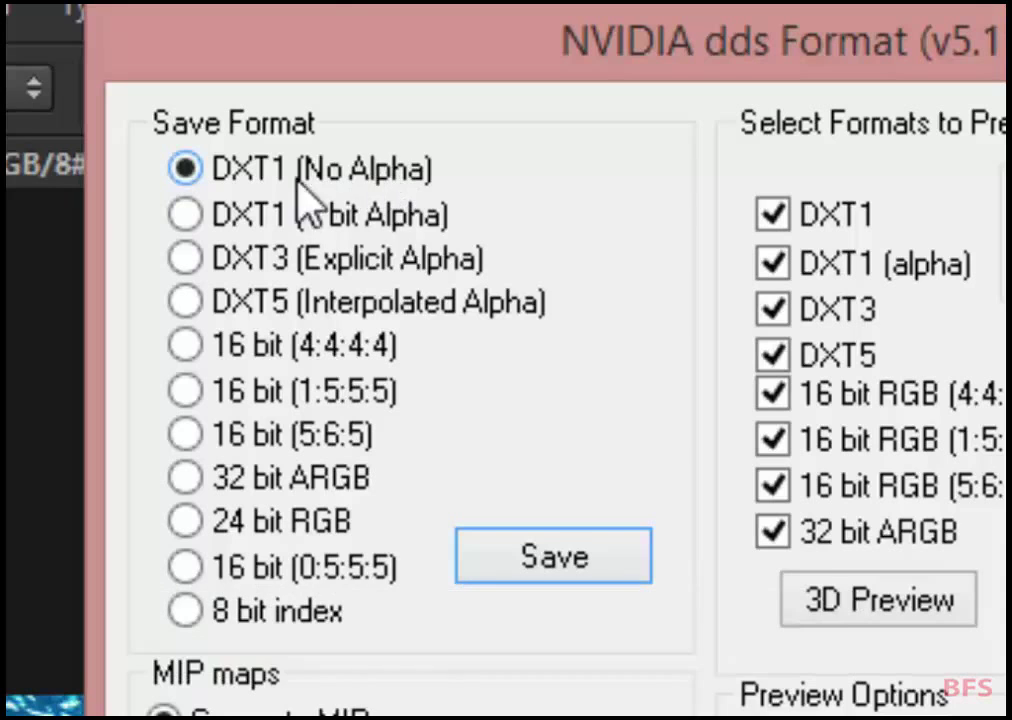
{"action": "left_click", "coordinate": [561, 550]}
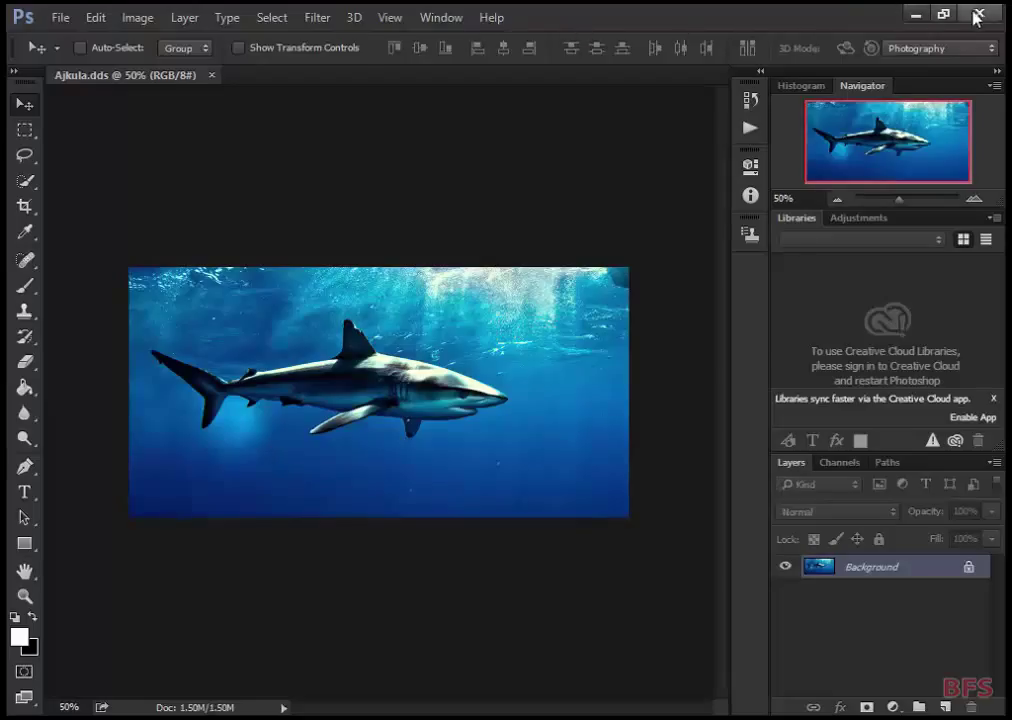
Step: Close the Ajkula image and the image editor, and permanently delete the shark-banner picture from the Desktop
{"action": "key", "text": "ctrl+w"}
{"action": "key", "text": "ctrl+q"}
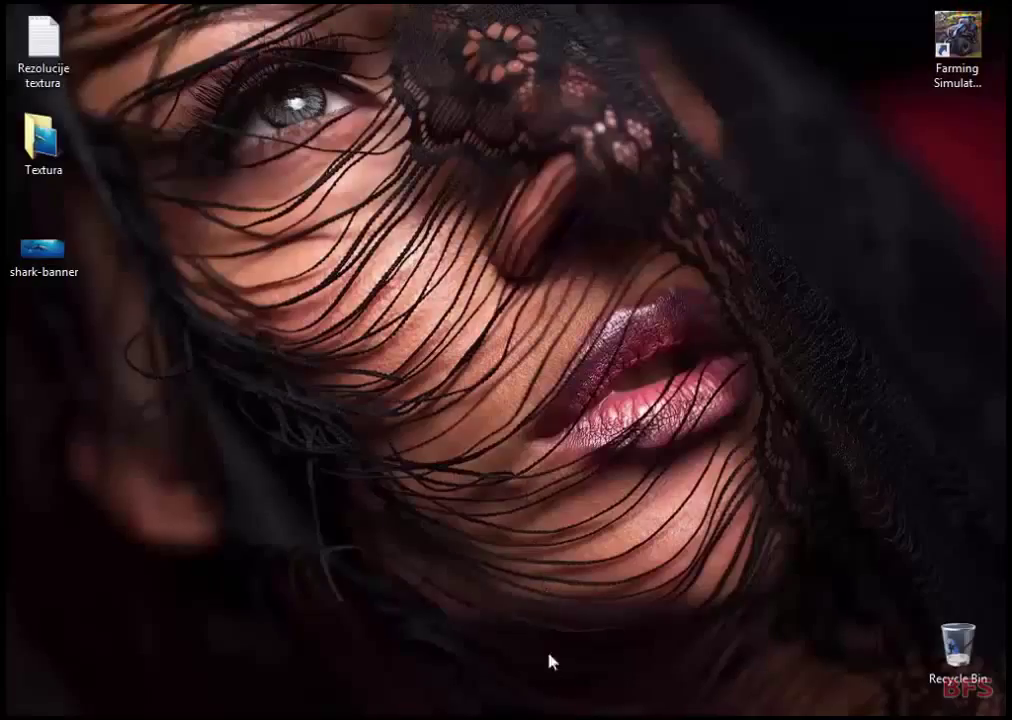
{"action": "mouse_move", "coordinate": [565, 716]}
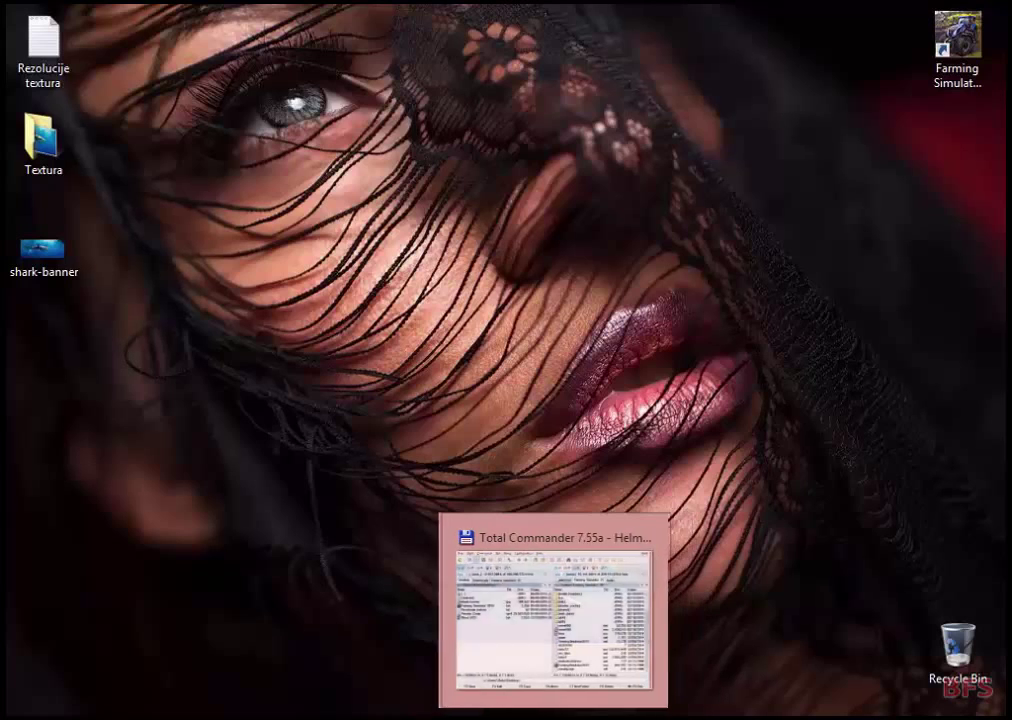
{"action": "left_click", "coordinate": [48, 262]}
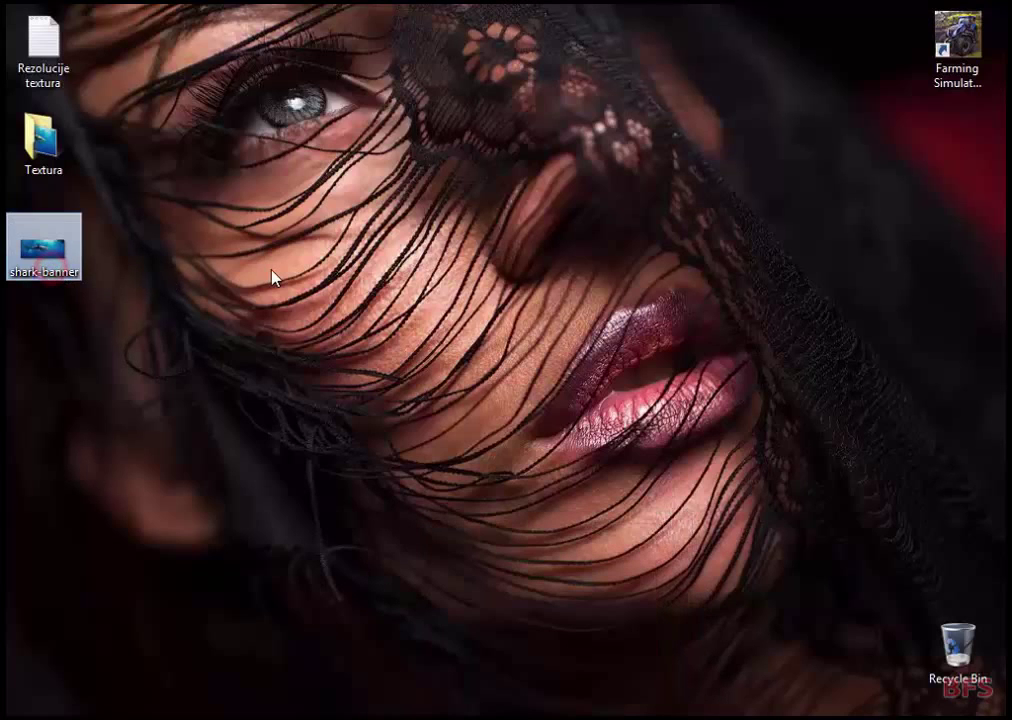
{"action": "key", "text": "shift+Delete"}
{"action": "key", "text": "Return"}
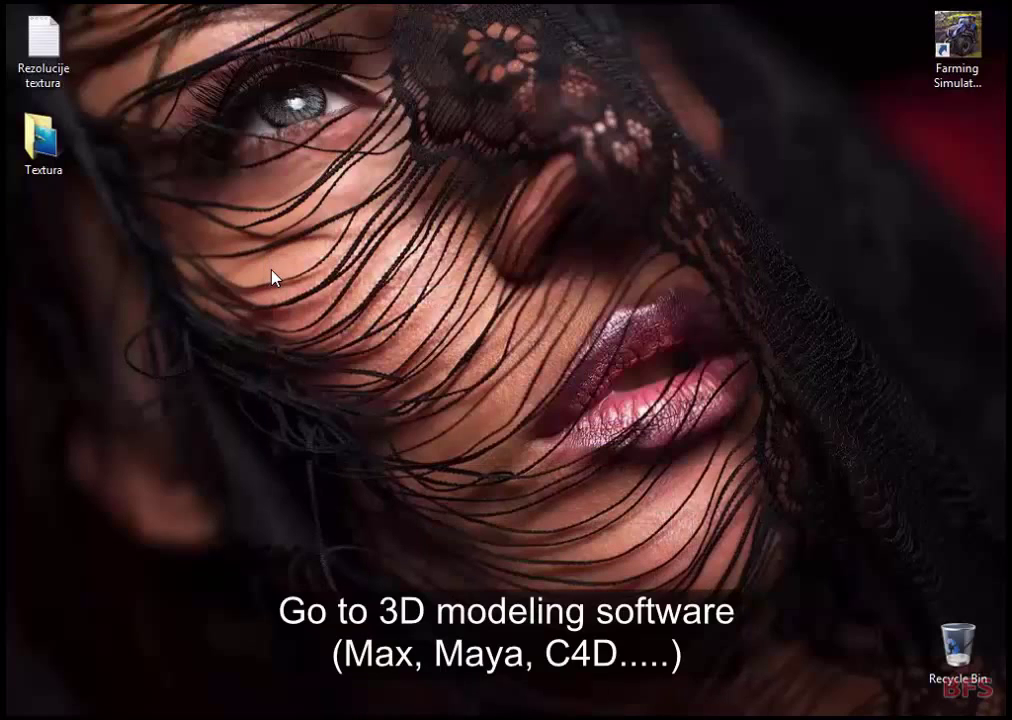
Step: Launch 3ds Max 2015 and maximize the Perspective viewport
{"action": "key", "text": "super"}
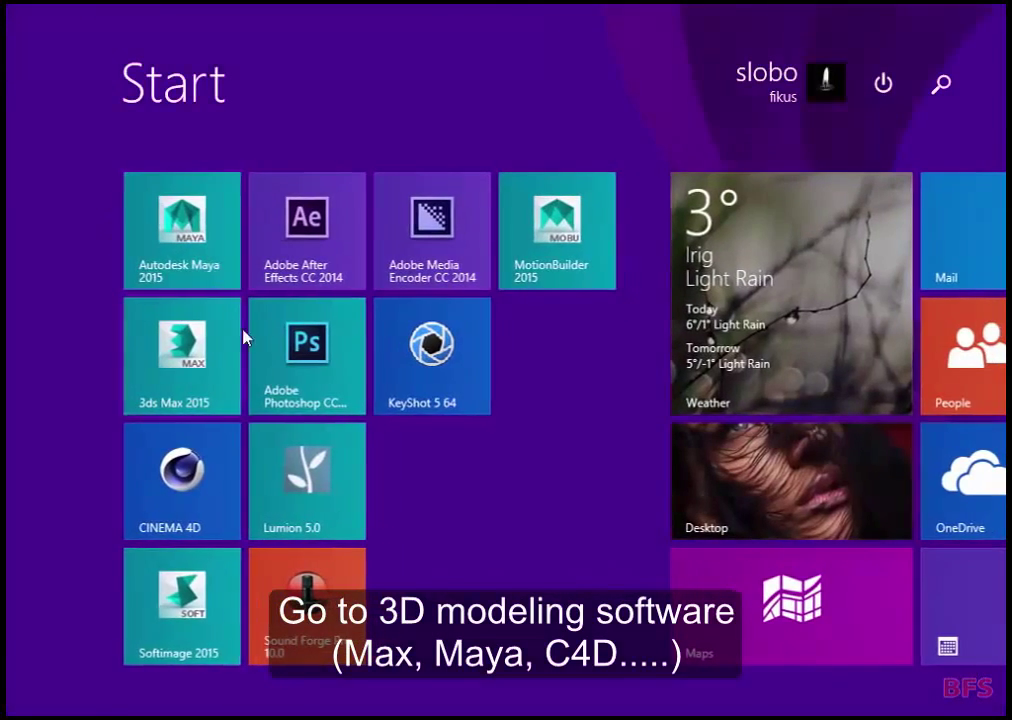
{"action": "left_click", "coordinate": [184, 365]}
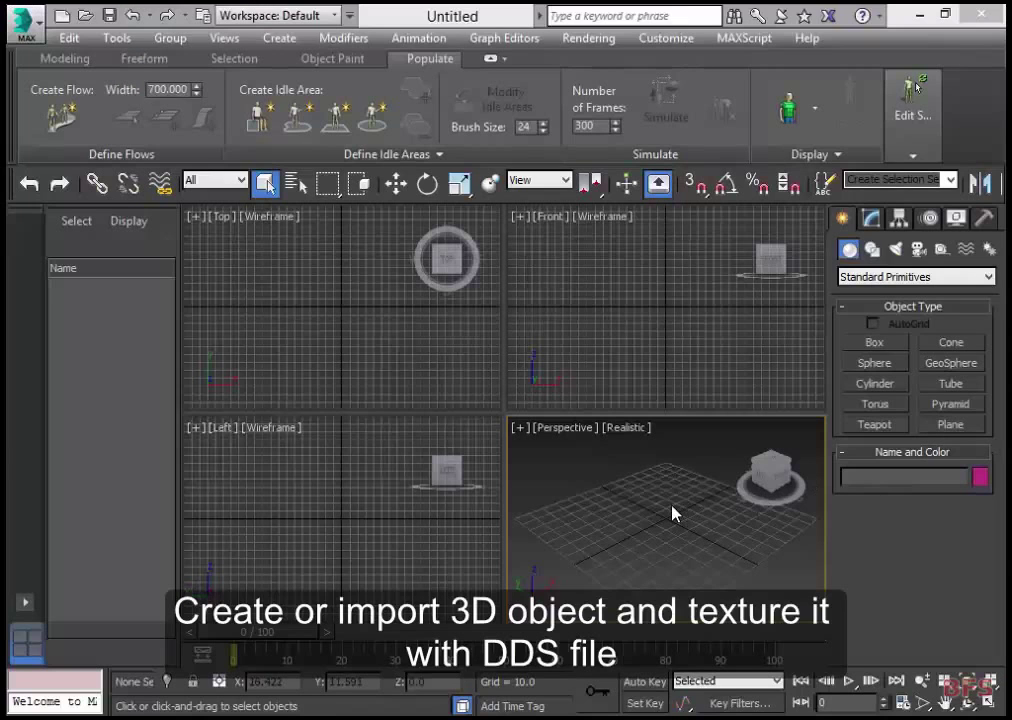
{"action": "key", "text": "alt+space"}
{"action": "left_click", "coordinate": [670, 508]}
{"action": "key", "text": "alt+w"}
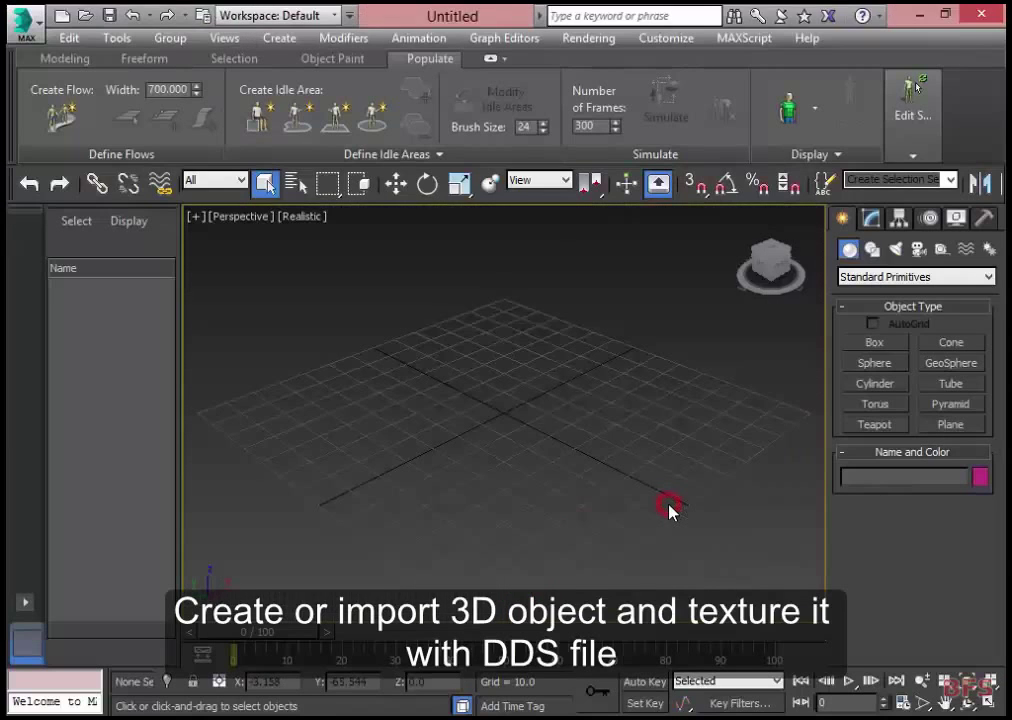
Step: Create a cube with the Cube creation method near the grid's centre and set its length, width and height to 50
{"action": "left_click", "coordinate": [868, 343]}
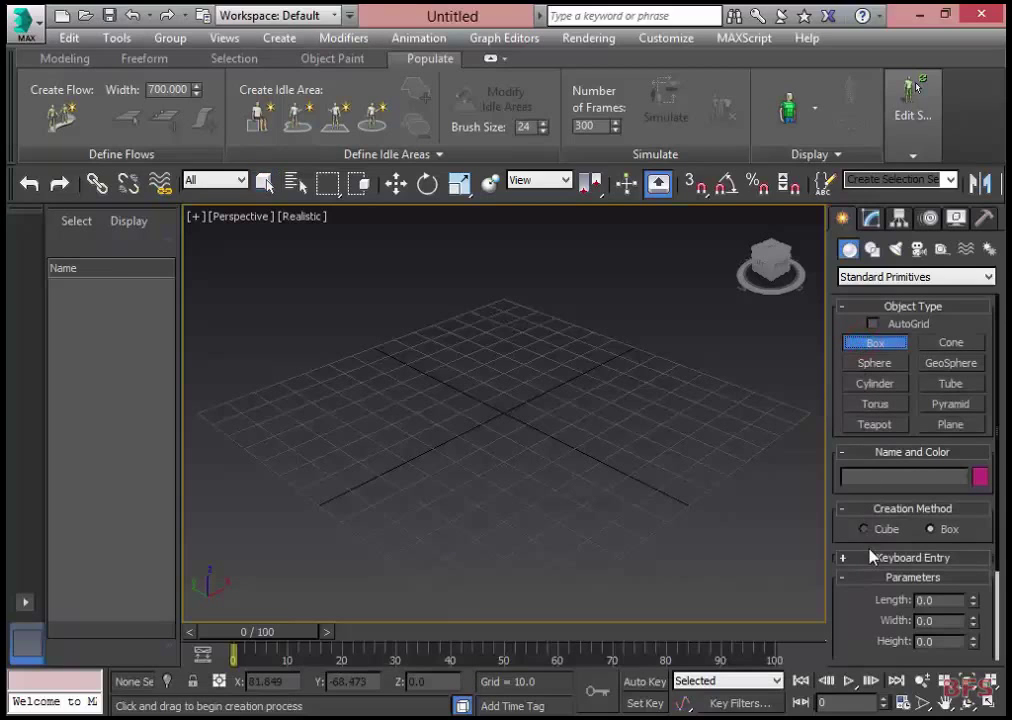
{"action": "left_click_drag", "start_coordinate": [488, 447], "coordinate": [569, 429]}
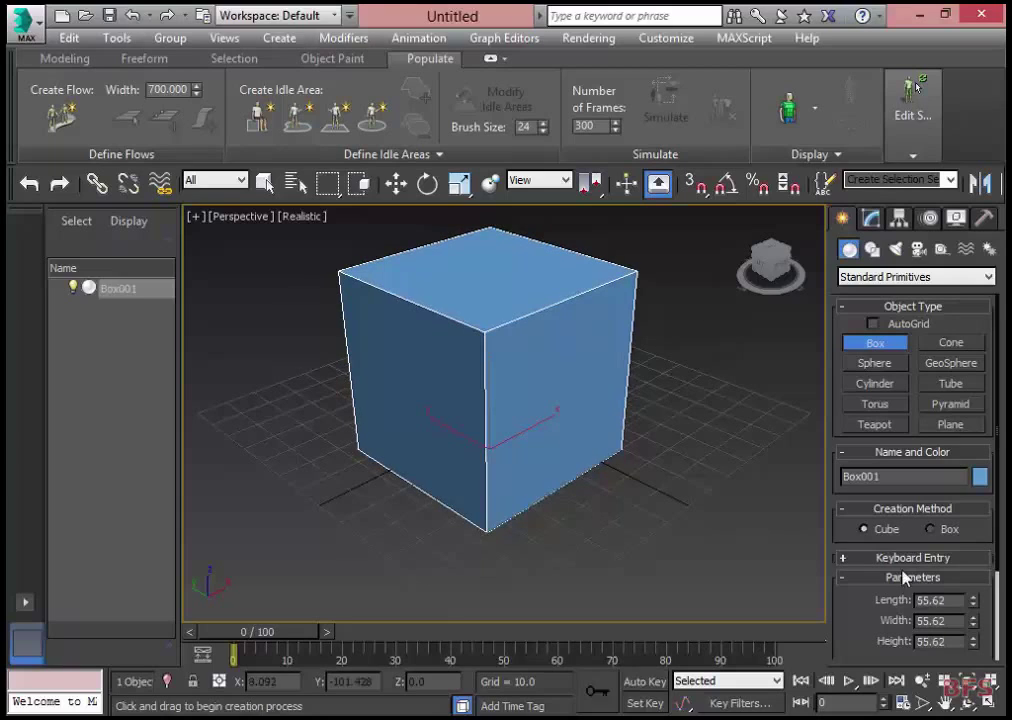
{"action": "type", "text": "50"}
{"action": "left_click", "coordinate": [960, 620]}
{"action": "type", "text": "50"}
{"action": "key", "text": "Tab"}
{"action": "type", "text": "50"}
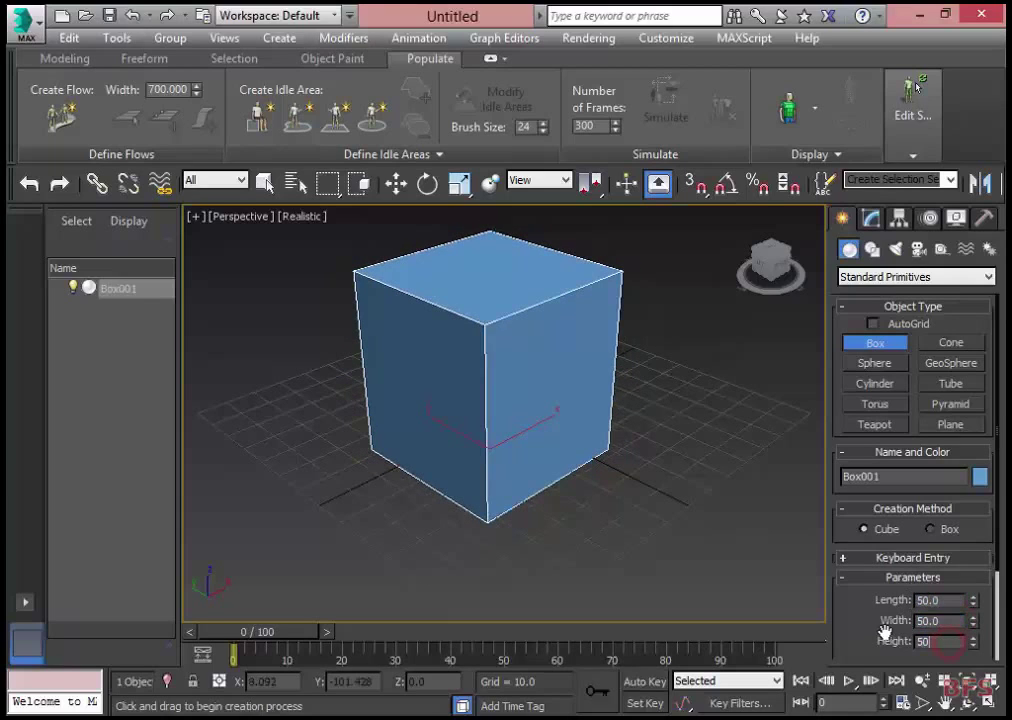
{"action": "key", "text": "Return"}
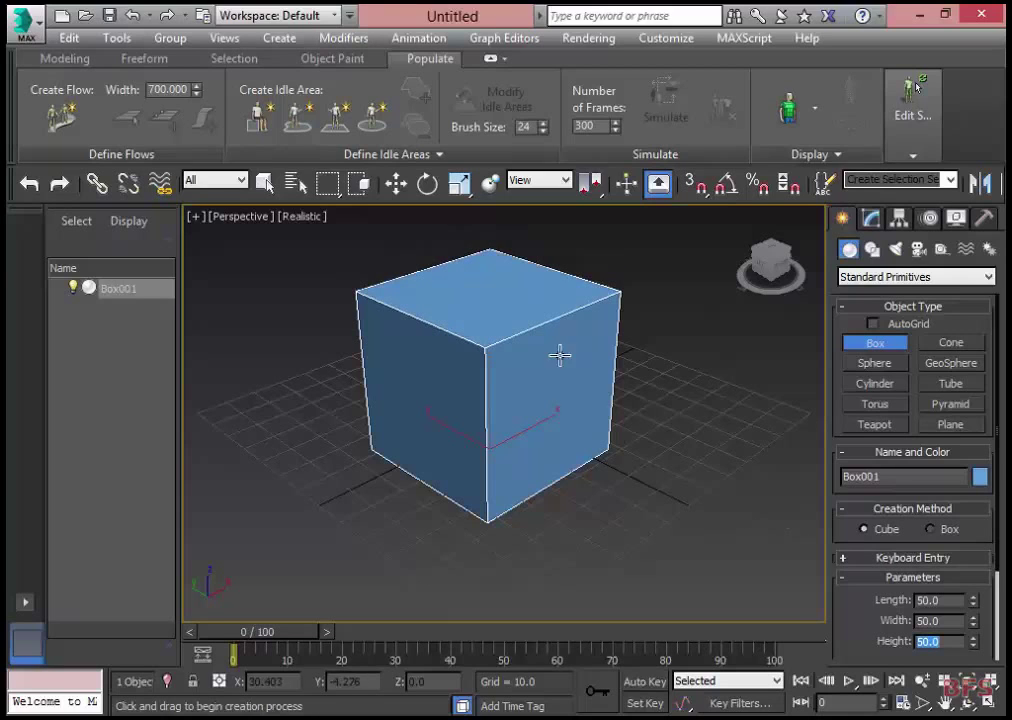
Step: Load Ajkula.dds from the Desktop's Textura folder as the Diffuse bitmap of the first material in the Material Editor
{"action": "left_click", "coordinate": [588, 38]}
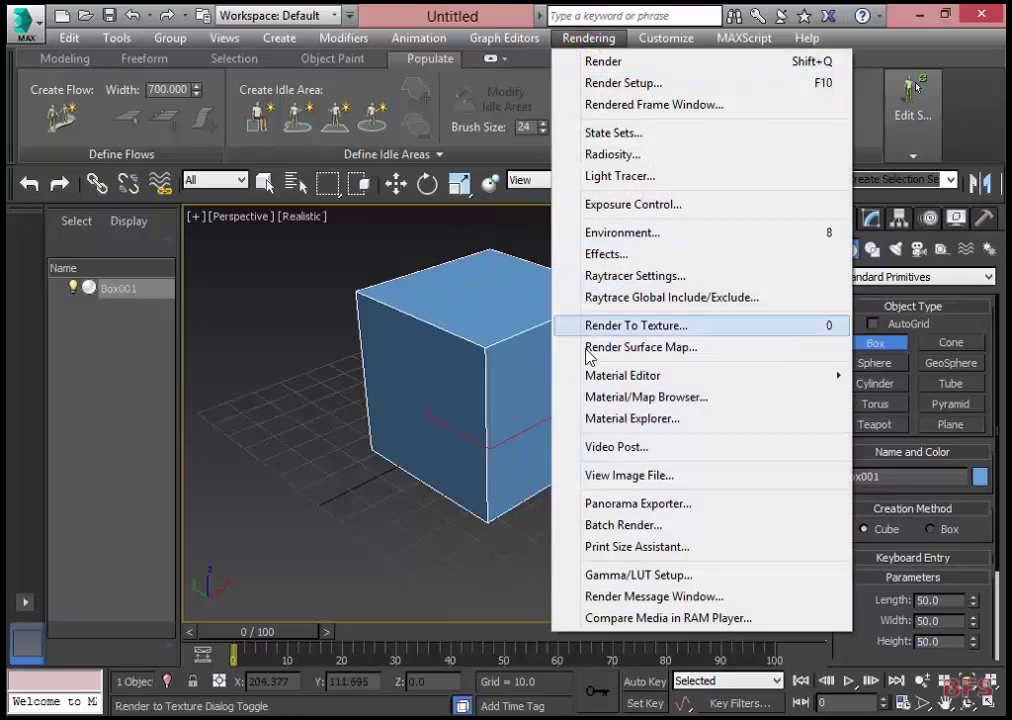
{"action": "mouse_move", "coordinate": [588, 375]}
{"action": "left_click", "coordinate": [487, 370]}
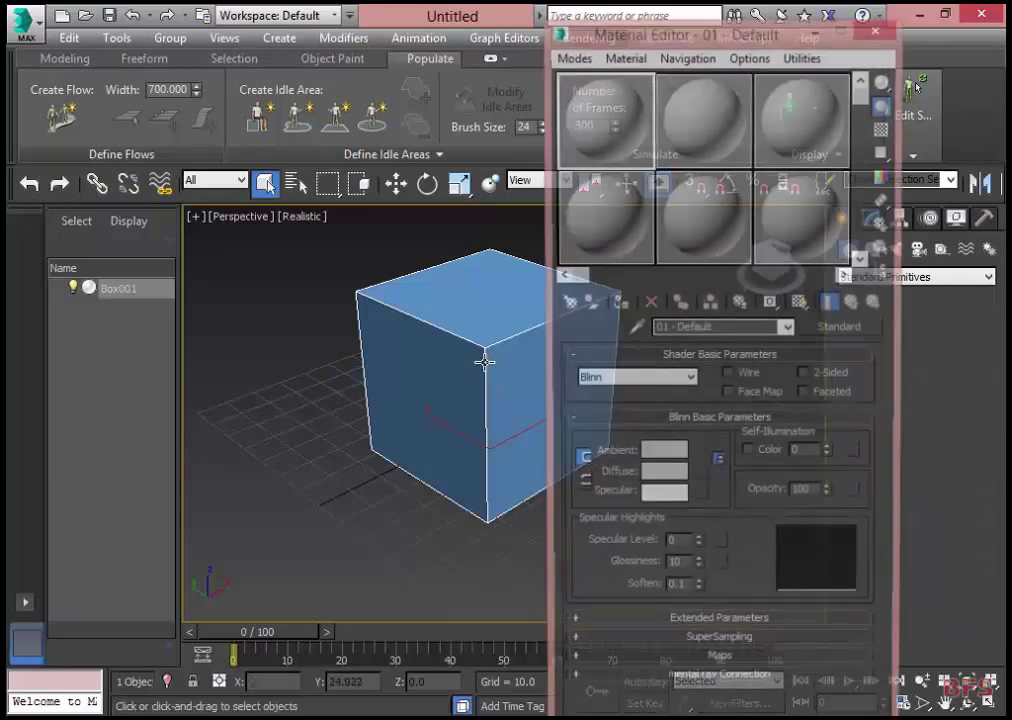
{"action": "left_click", "coordinate": [607, 125]}
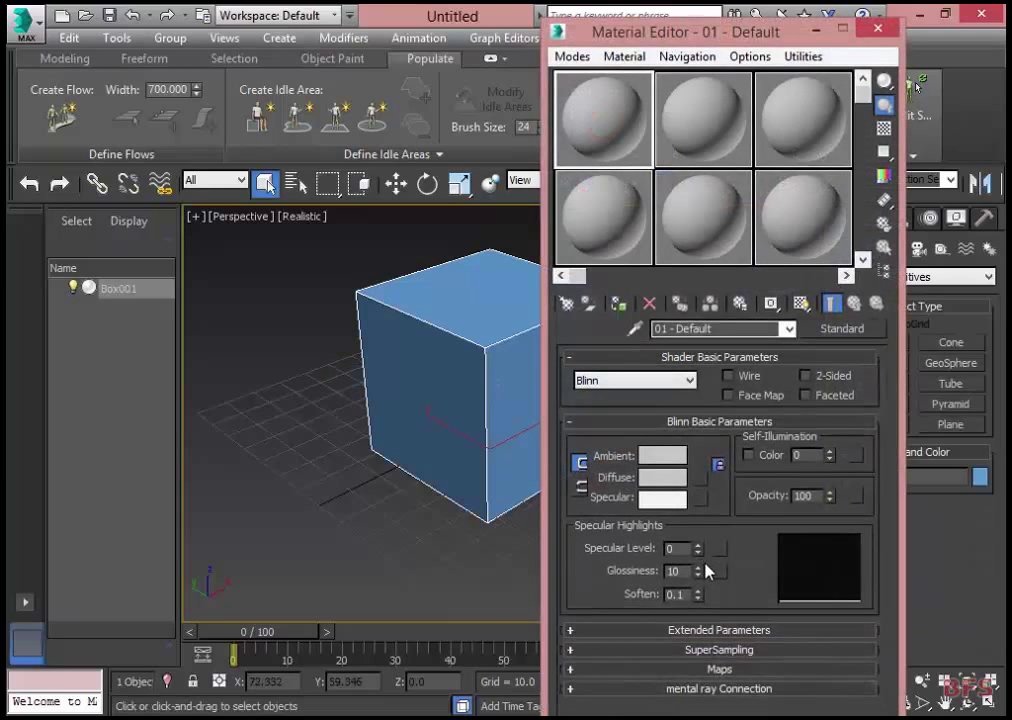
{"action": "left_click", "coordinate": [701, 476]}
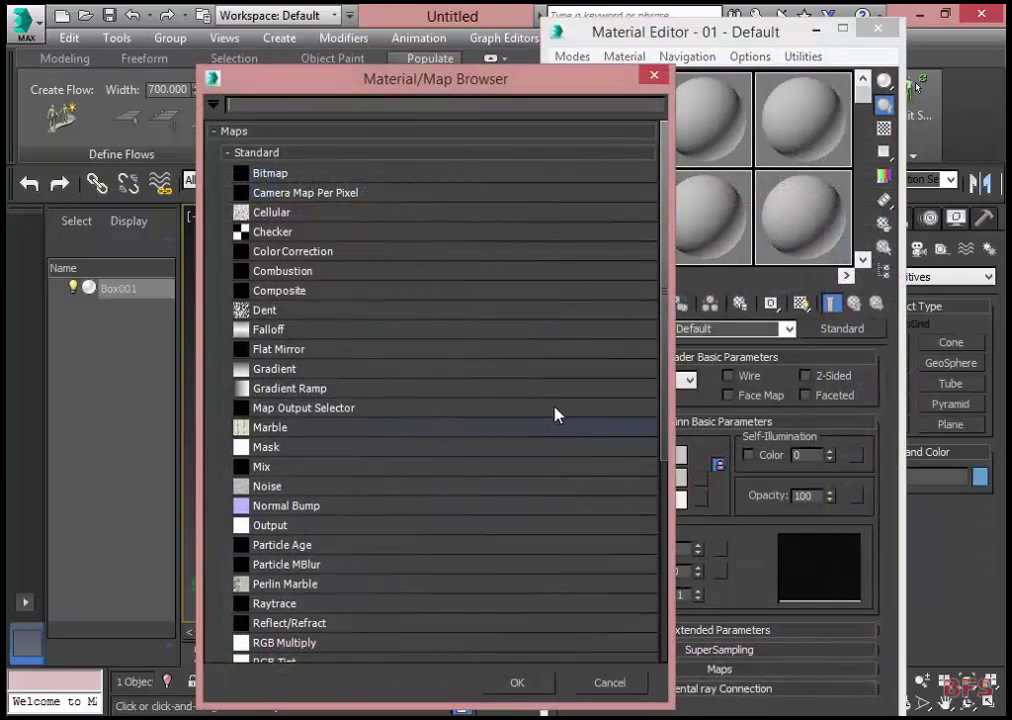
{"action": "double_click", "coordinate": [387, 176]}
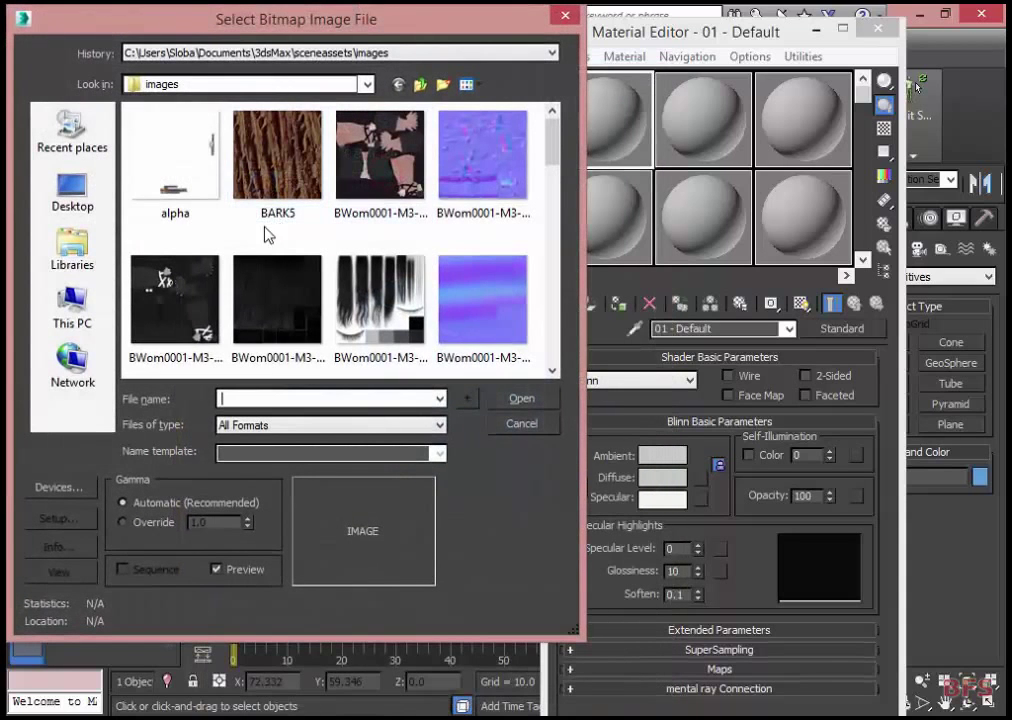
{"action": "left_click", "coordinate": [97, 205]}
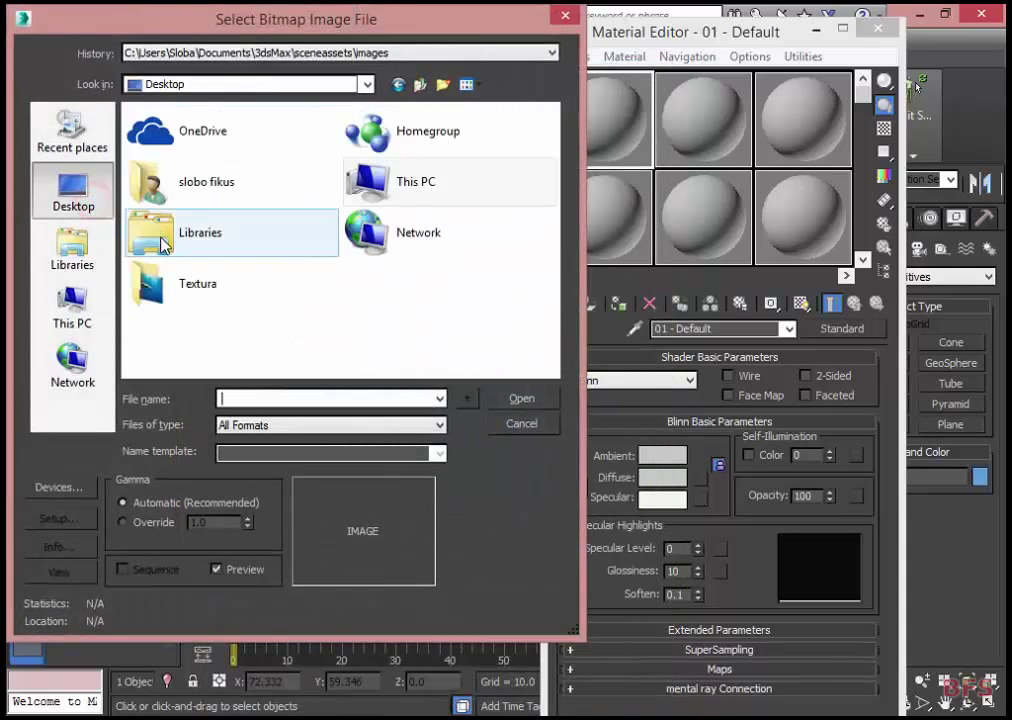
{"action": "double_click", "coordinate": [172, 276]}
{"action": "left_click", "coordinate": [190, 206]}
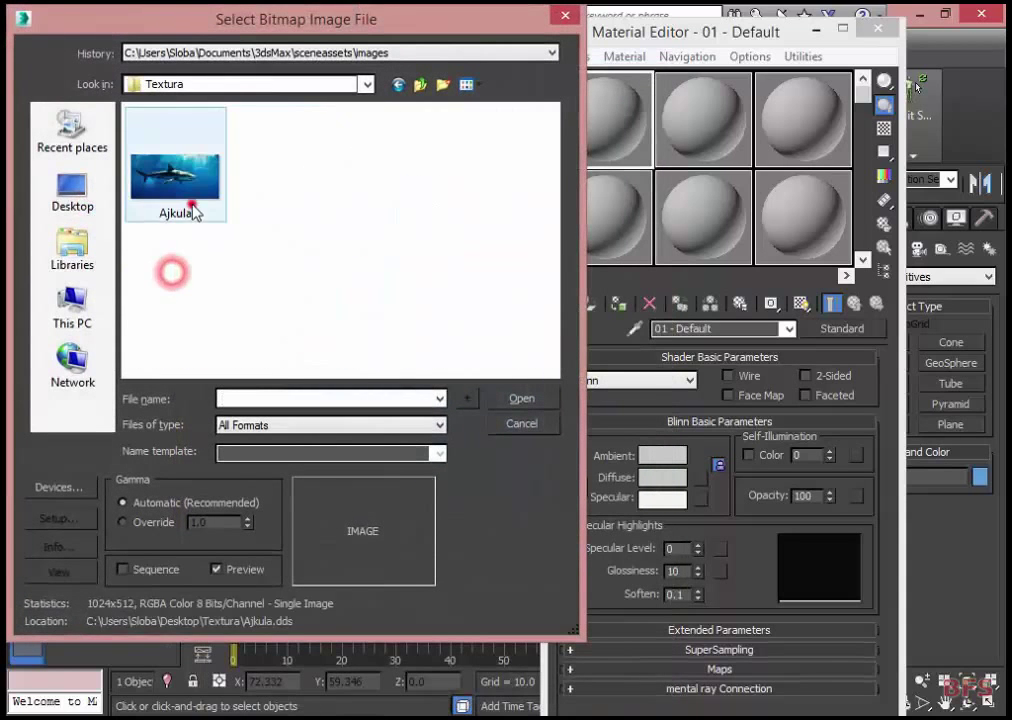
{"action": "left_click", "coordinate": [516, 398]}
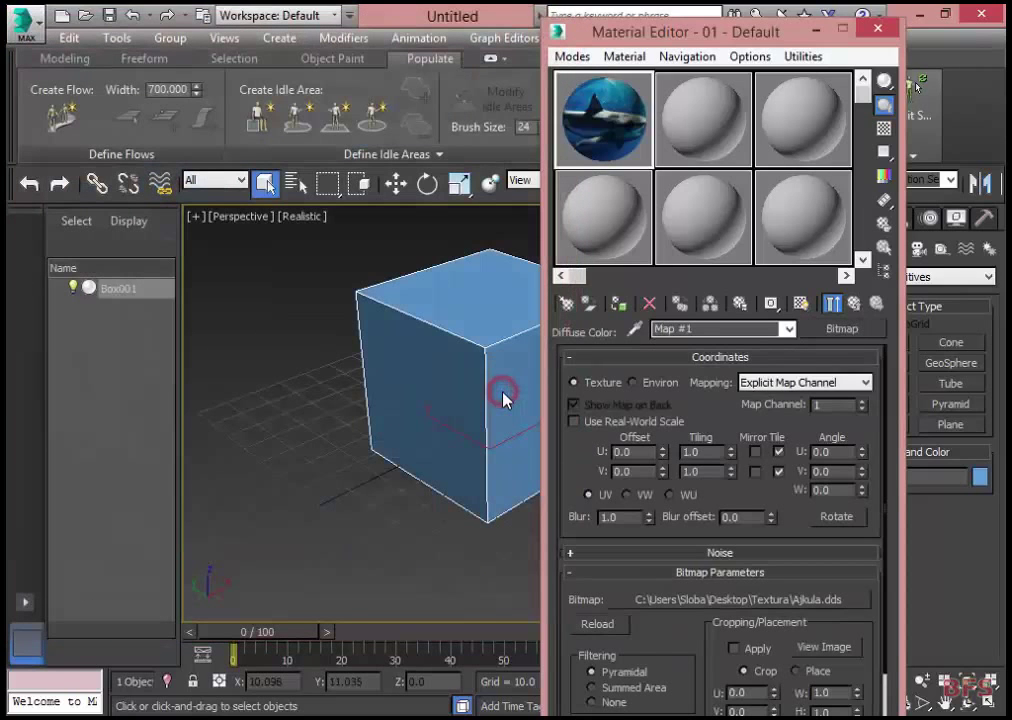
Step: Assign the shark material to the box, show its map shaded in the viewport, and close the Material Editor
{"action": "left_click_drag", "start_coordinate": [587, 113], "coordinate": [431, 355]}
{"action": "left_click", "coordinate": [834, 304]}
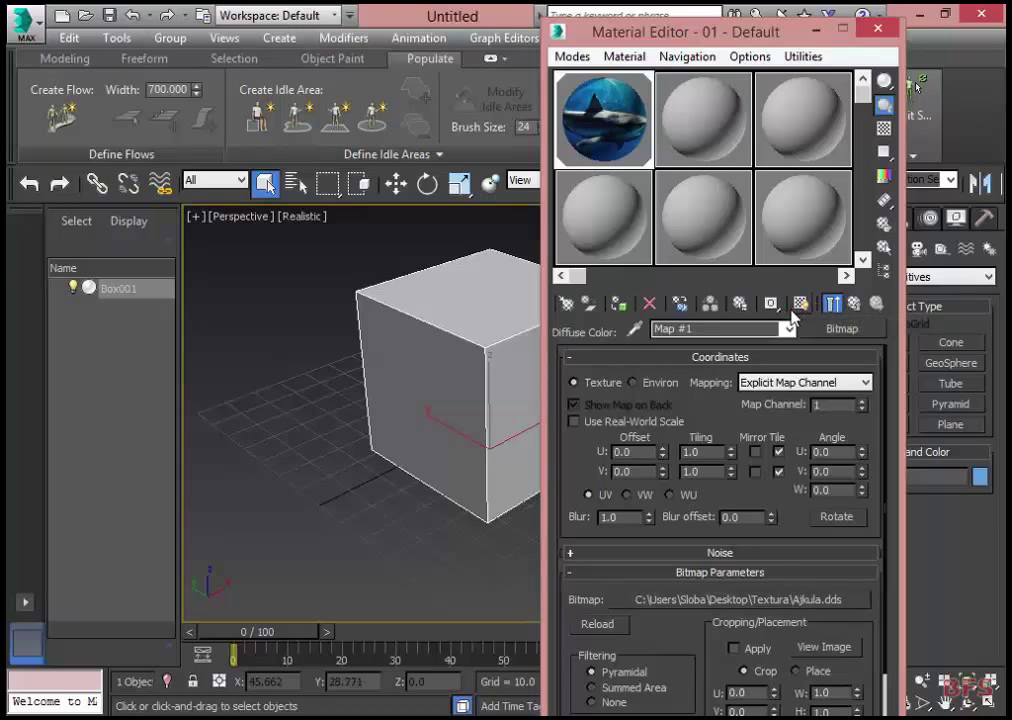
{"action": "left_click", "coordinate": [800, 304]}
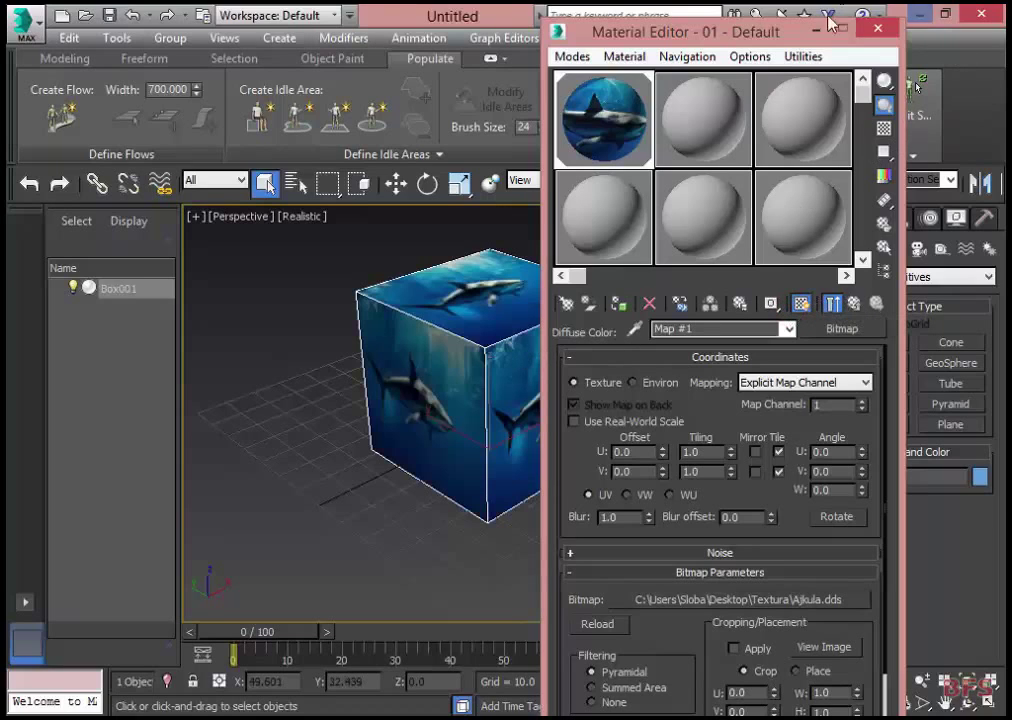
{"action": "left_click", "coordinate": [878, 28]}
{"action": "middle_click_drag", "start_coordinate": [675, 408], "coordinate": [702, 433], "text": "alt"}
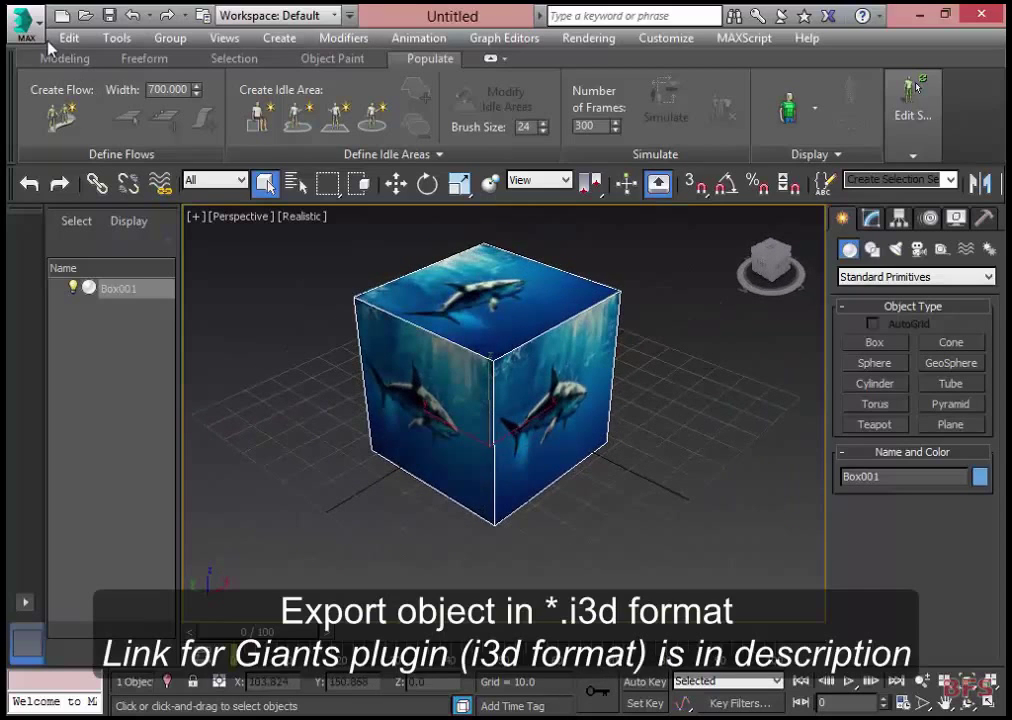
Step: Export the selected box as a GIANTS I3D file named Kocka in the Desktop's Textura folder, keeping the exporter's default options
{"action": "left_click", "coordinate": [40, 30]}
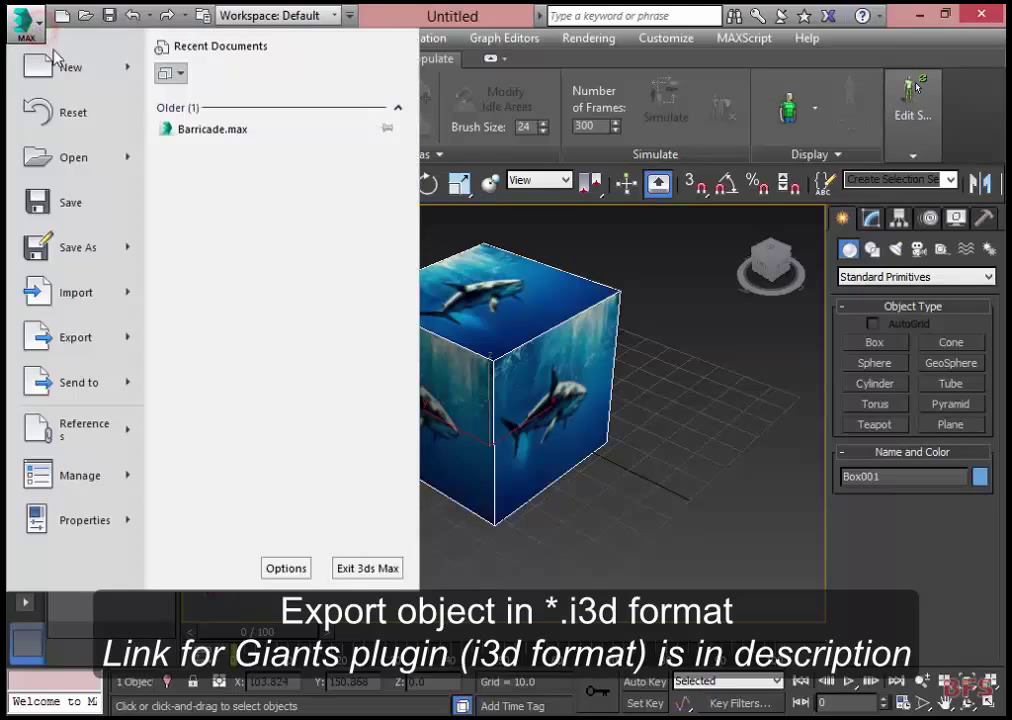
{"action": "left_click", "coordinate": [126, 334]}
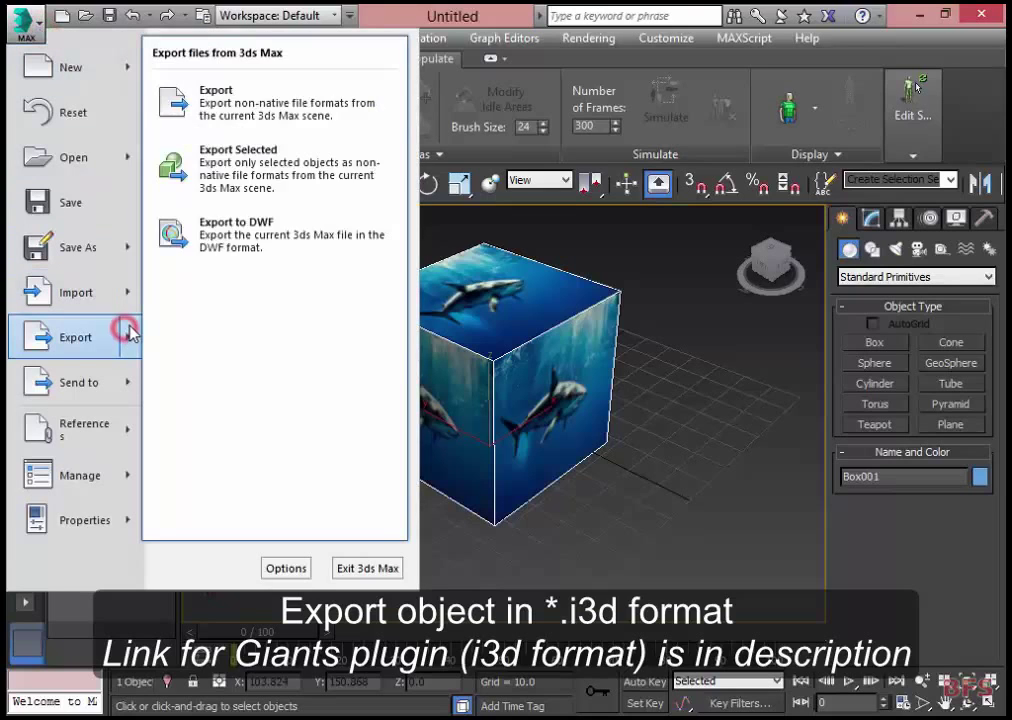
{"action": "left_click", "coordinate": [275, 162]}
{"action": "left_click", "coordinate": [74, 188]}
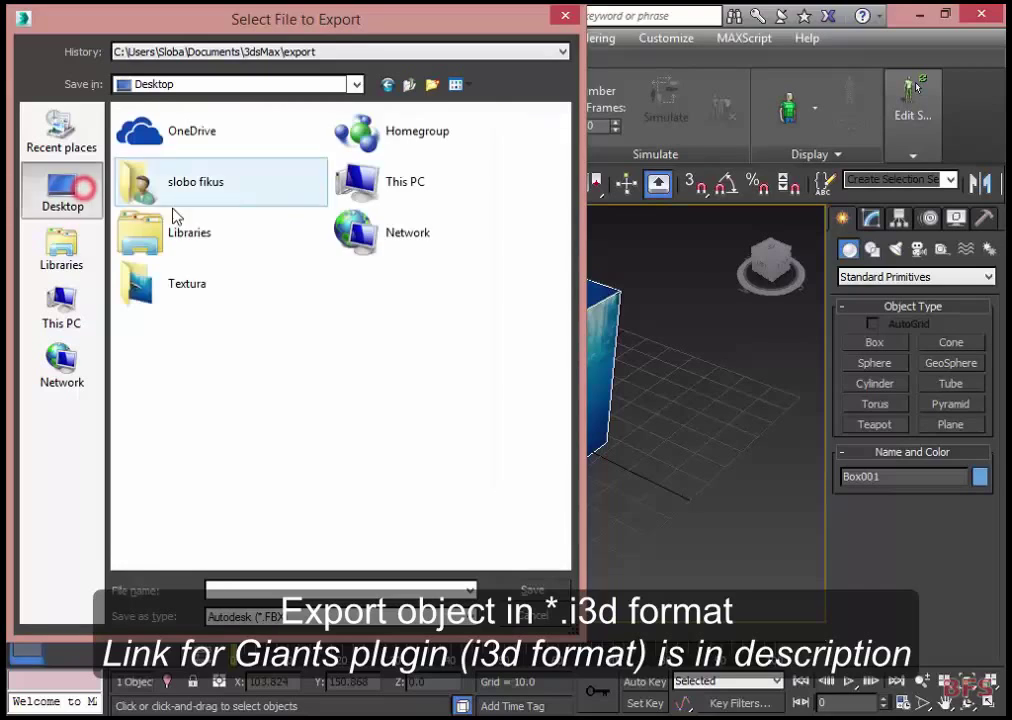
{"action": "left_click", "coordinate": [205, 284]}
{"action": "double_click", "coordinate": [205, 284]}
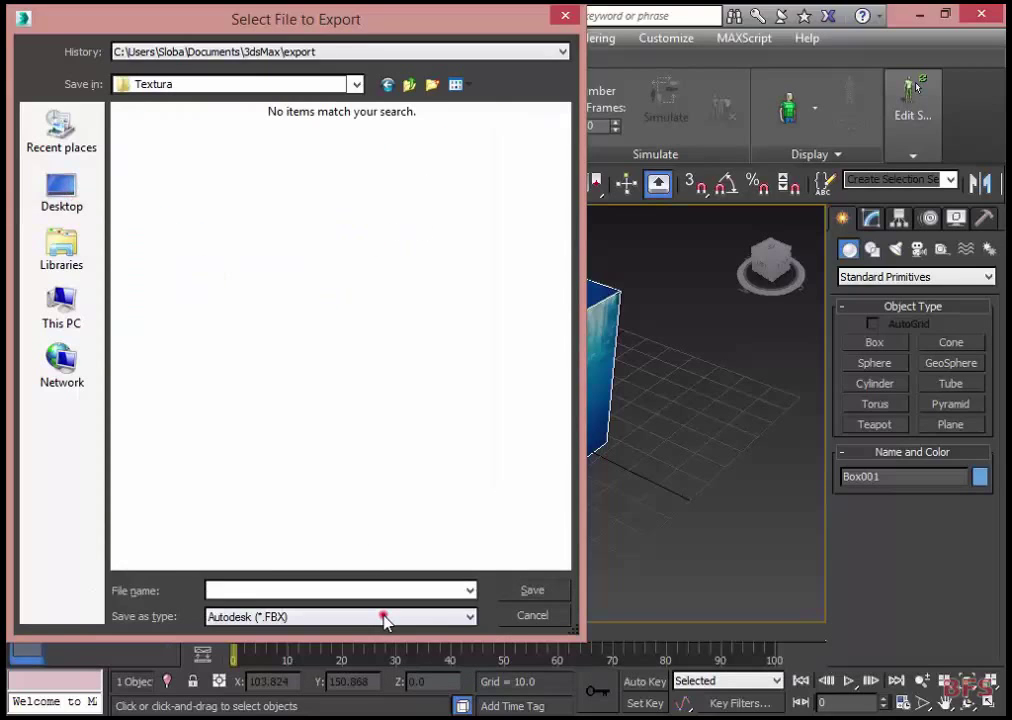
{"action": "left_click", "coordinate": [383, 616]}
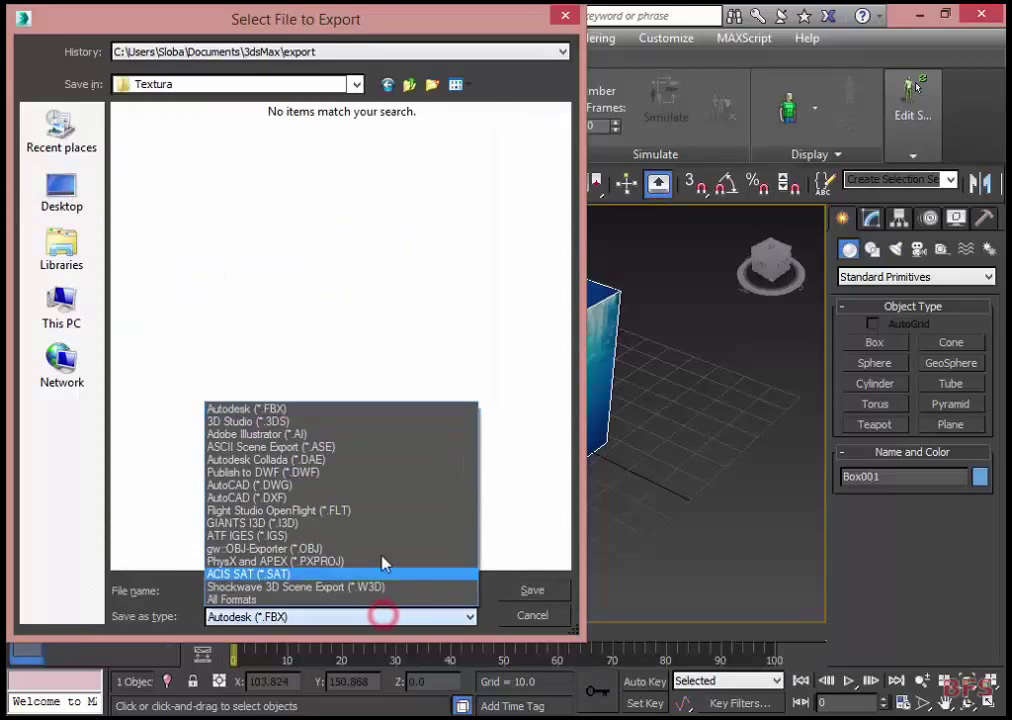
{"action": "left_click", "coordinate": [322, 523]}
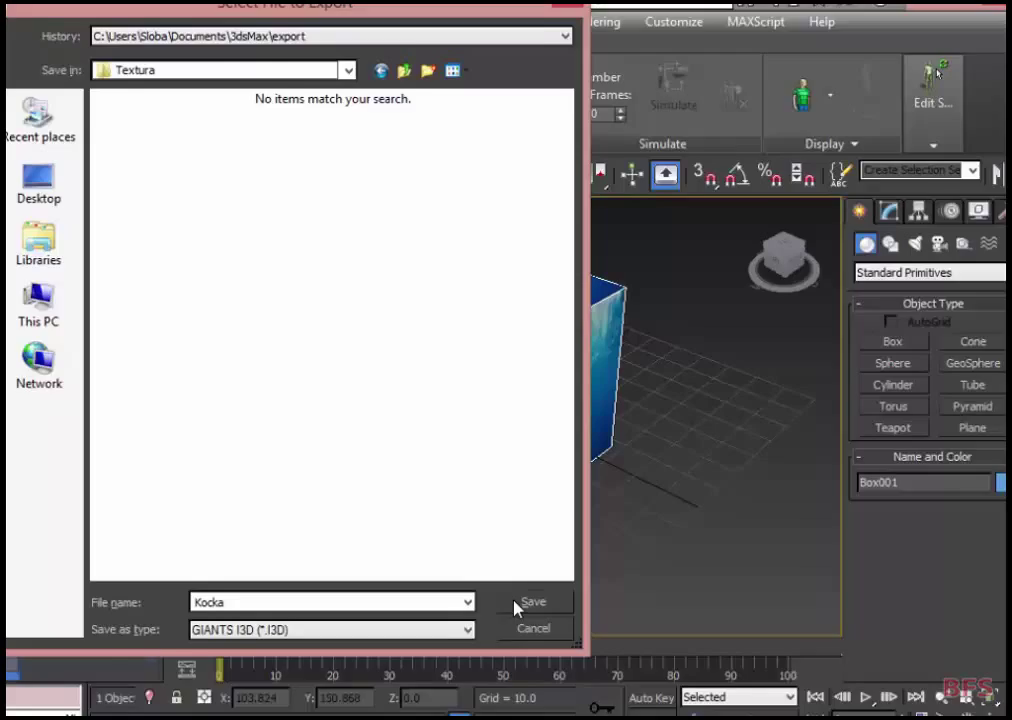
{"action": "left_click", "coordinate": [517, 594]}
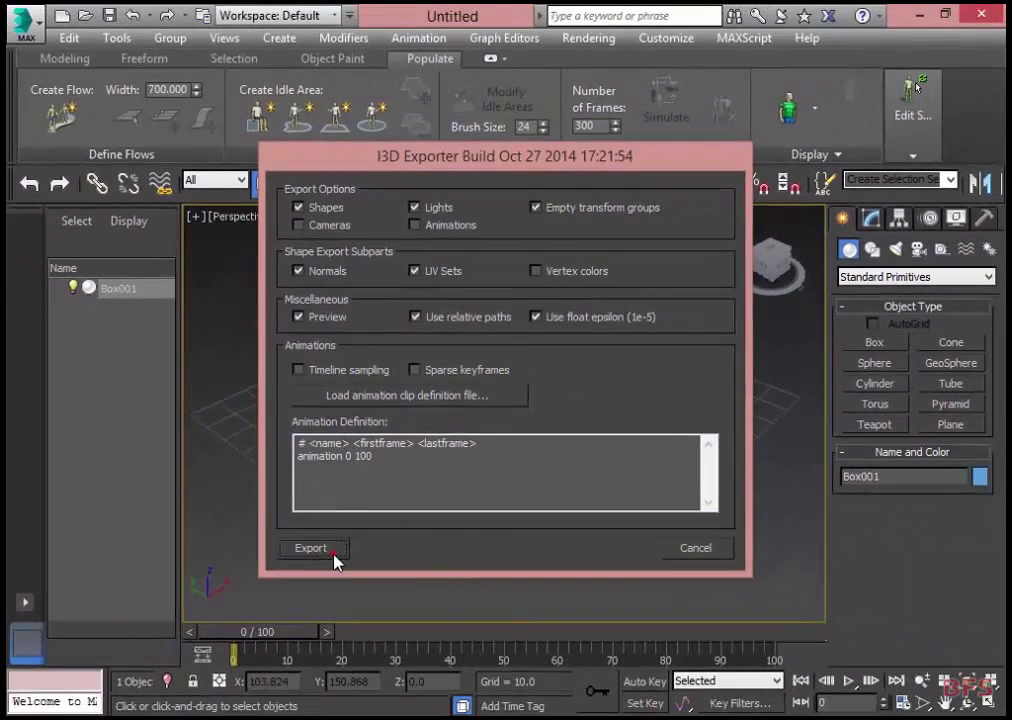
{"action": "left_click", "coordinate": [207, 643]}
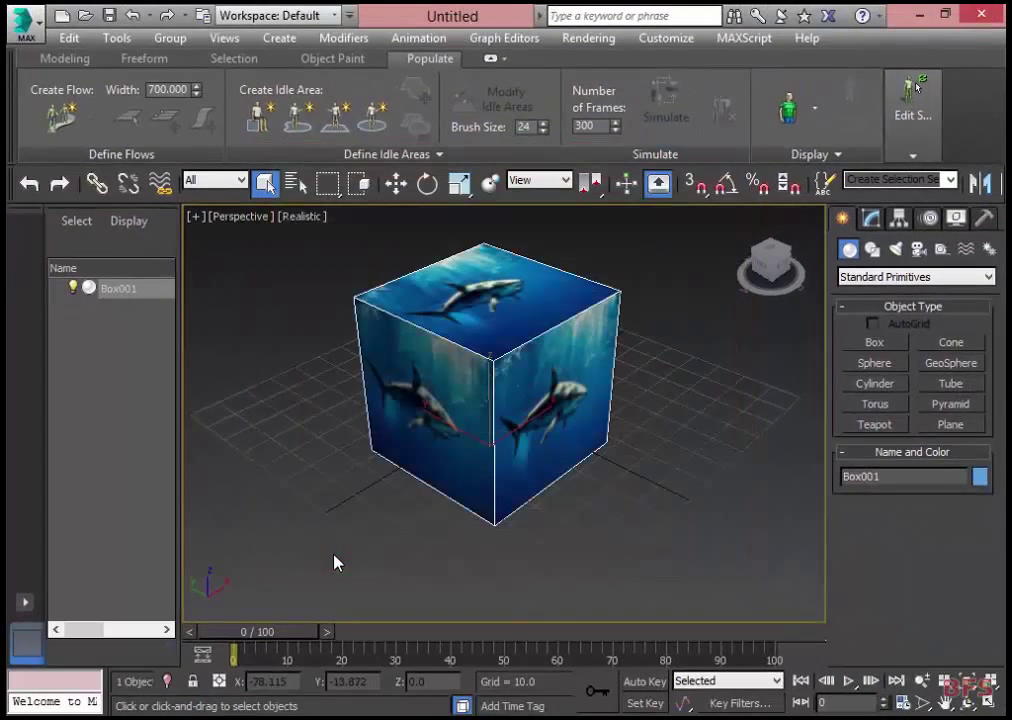
Step: Switch to GIANTS Editor, select Box001 in Kocka.i3d and examine the shark texture on its faces
{"action": "key", "text": "alt+Tab"}
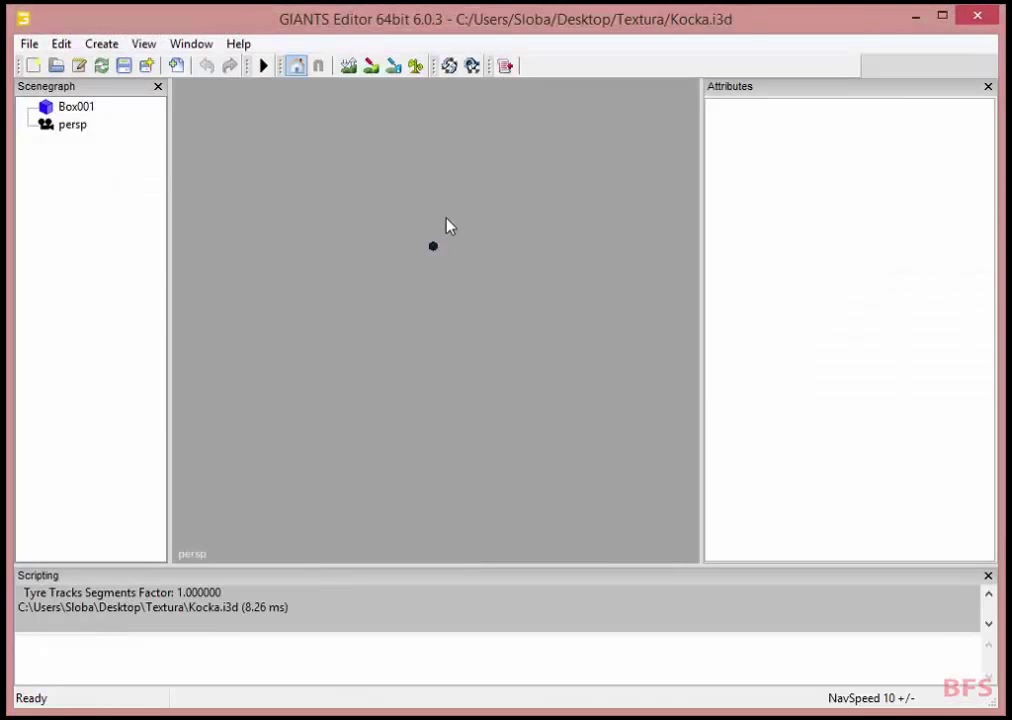
{"action": "left_click", "coordinate": [77, 106]}
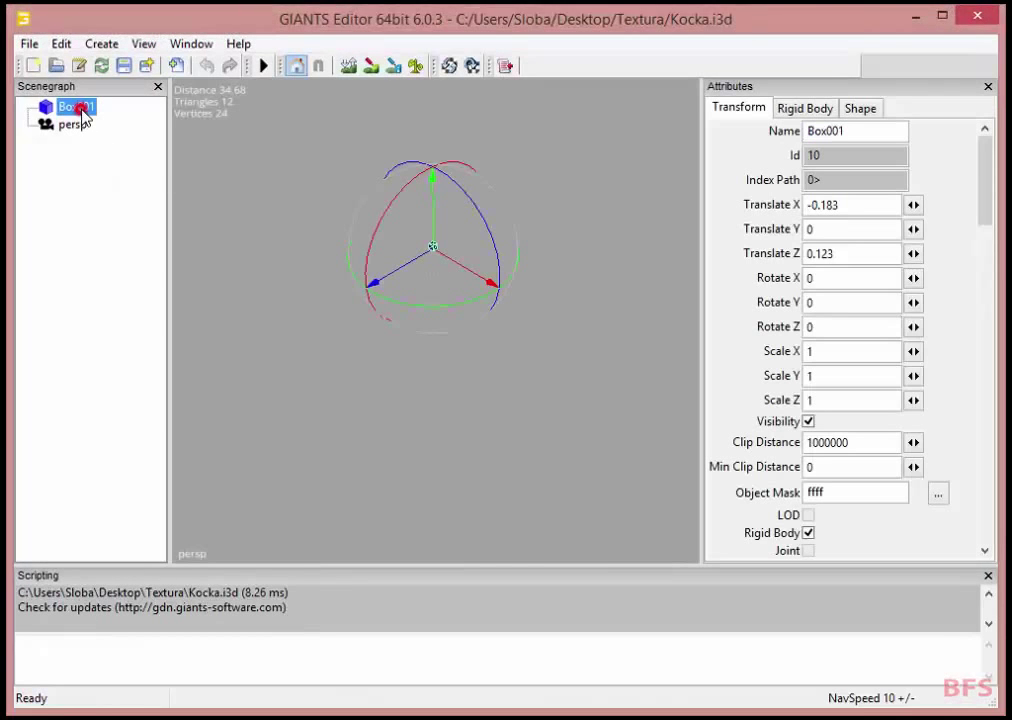
{"action": "scroll", "coordinate": [515, 303], "scroll_direction": "down", "scroll_amount": 5}
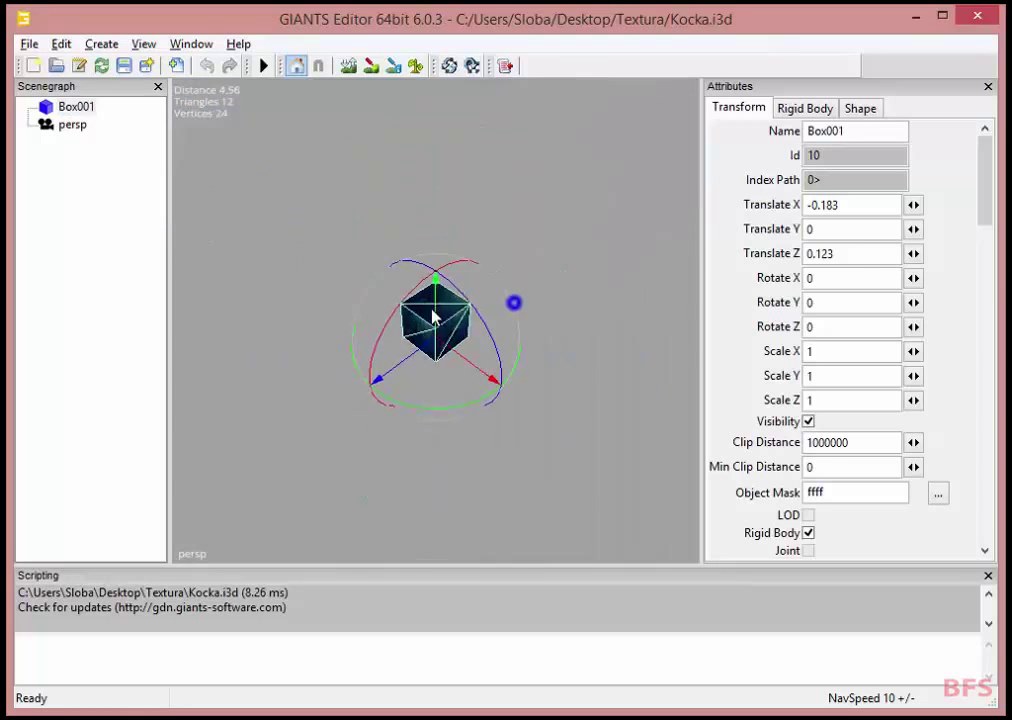
{"action": "scroll", "coordinate": [530, 301], "scroll_direction": "up", "scroll_amount": 5}
{"action": "scroll", "coordinate": [510, 308], "scroll_direction": "down", "scroll_amount": 3}
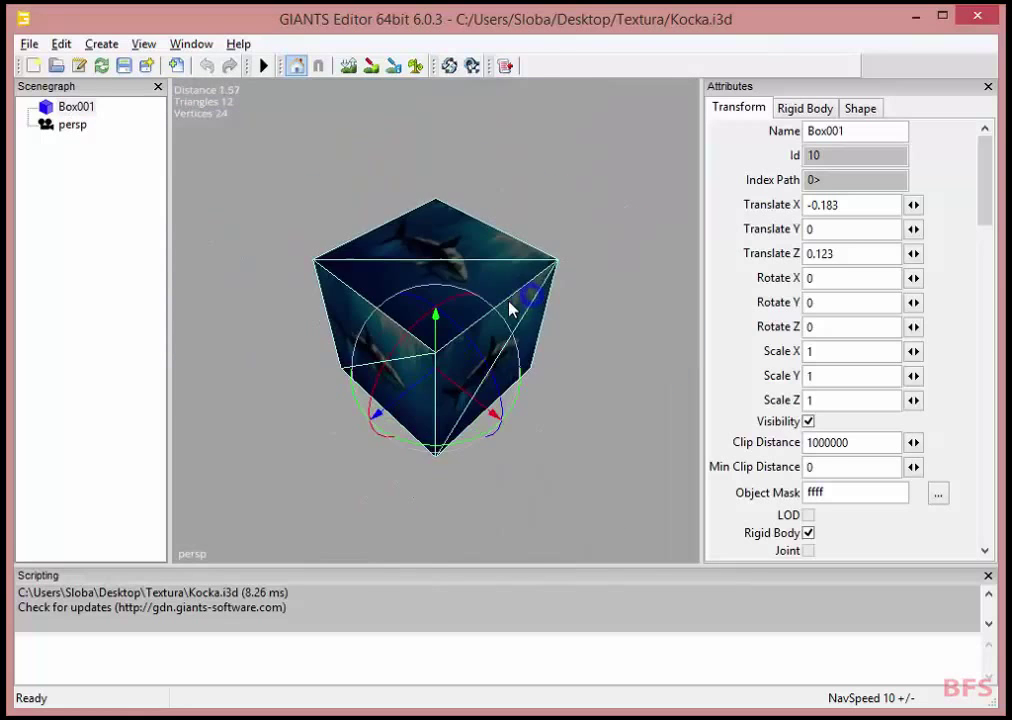
{"action": "middle_click_drag", "start_coordinate": [509, 308], "coordinate": [522, 358]}
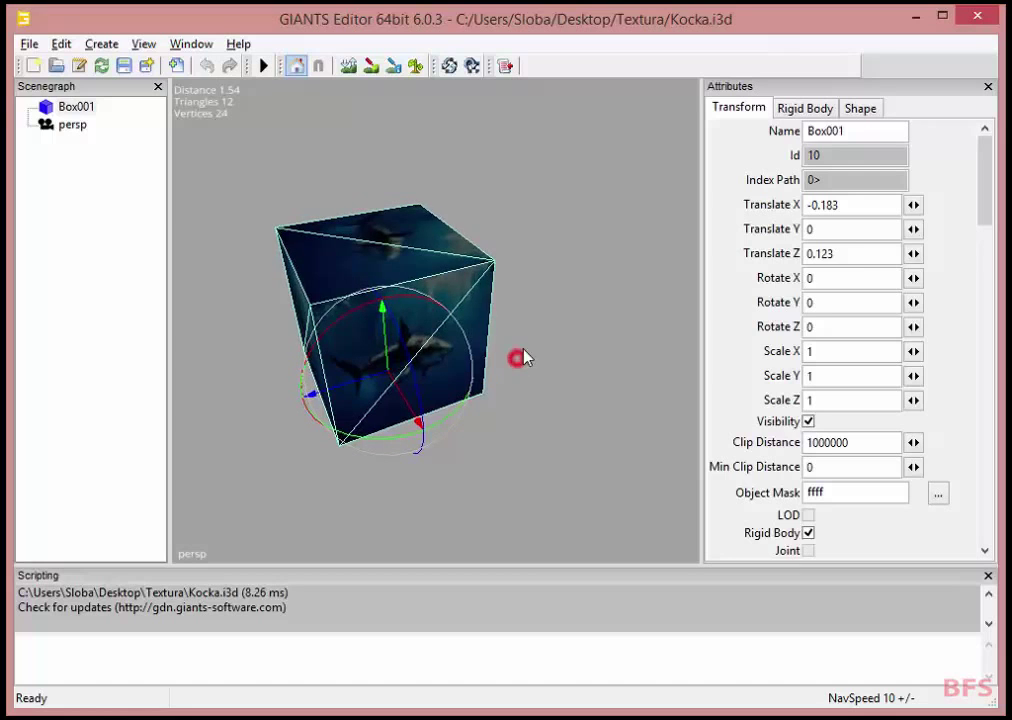
Step: Close GIANTS Editor and 3ds Max, discarding the unsaved changes in both
{"action": "left_click", "coordinate": [977, 16]}
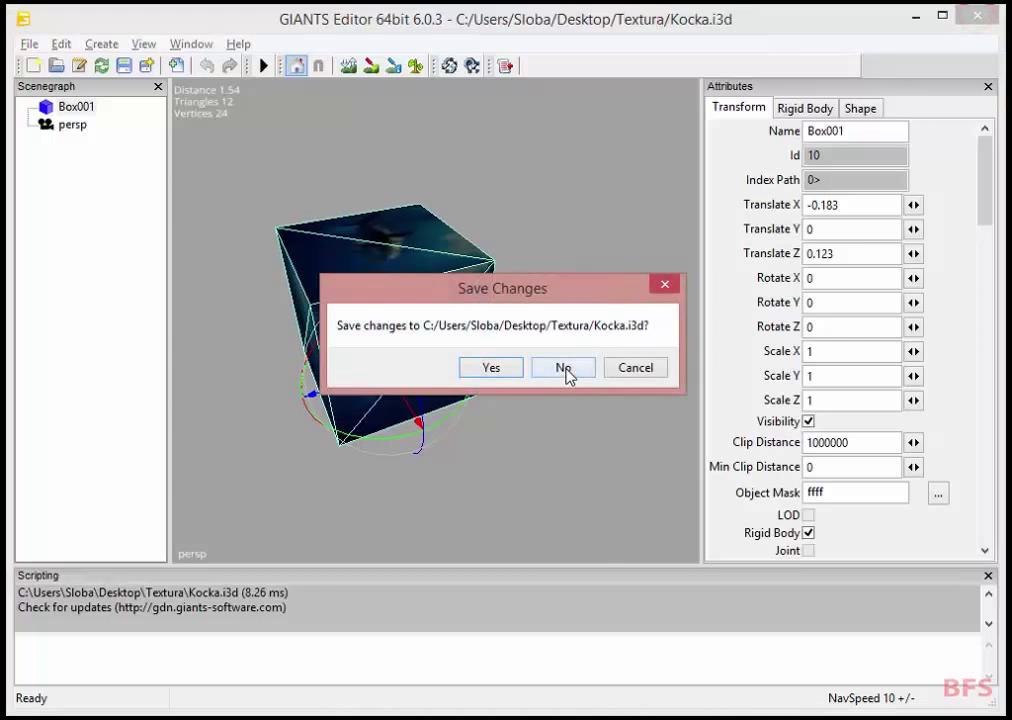
{"action": "left_click", "coordinate": [563, 368]}
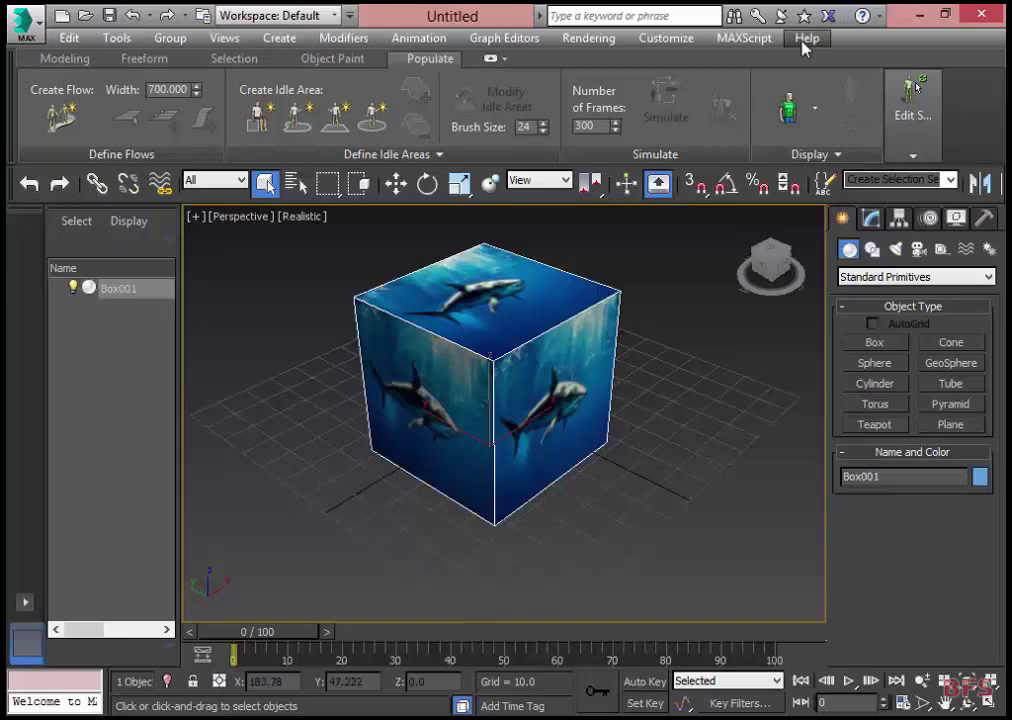
{"action": "left_click", "coordinate": [981, 14]}
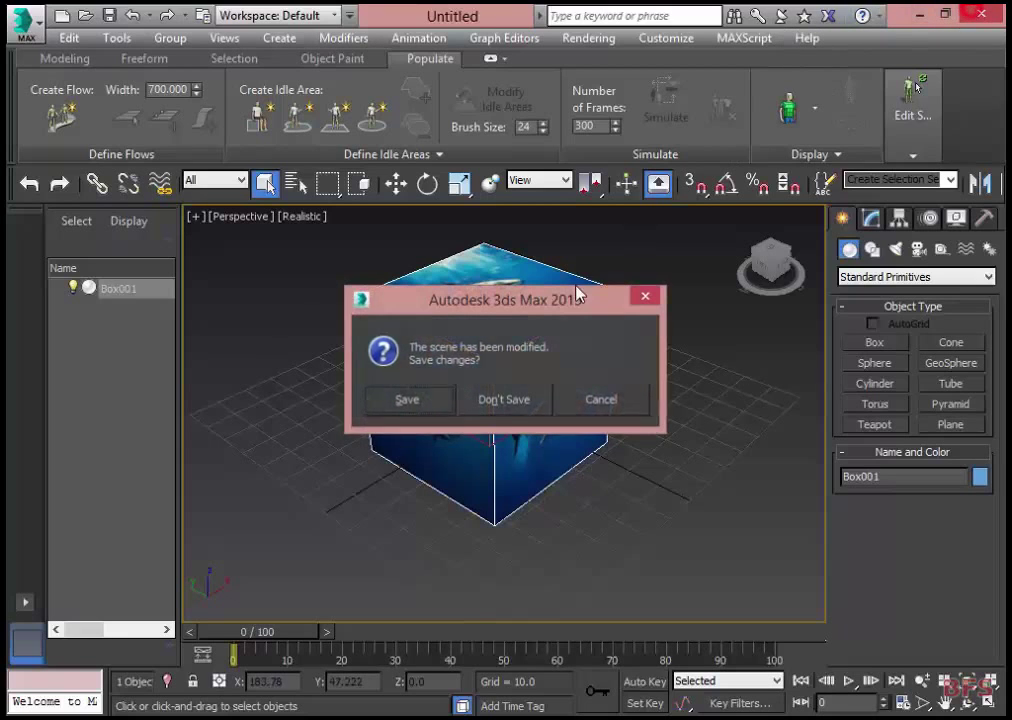
{"action": "left_click", "coordinate": [495, 400]}
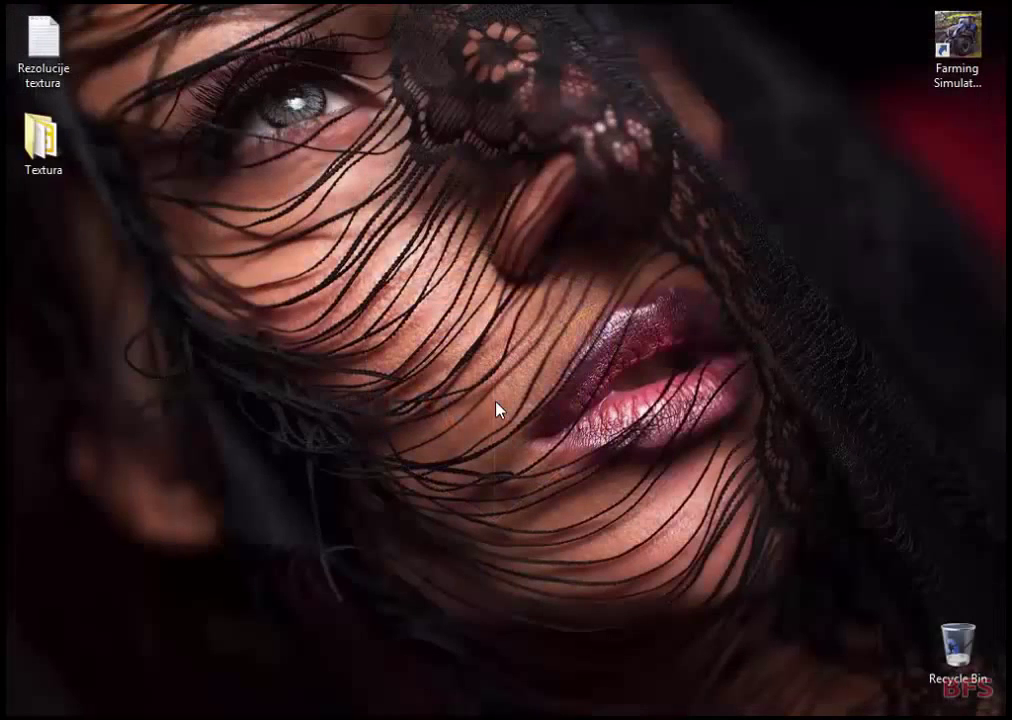
Step: Minimize Total Commander and launch Farming Simulator from the desktop, continuing despite the failed file check
{"action": "key", "text": "alt+Tab"}
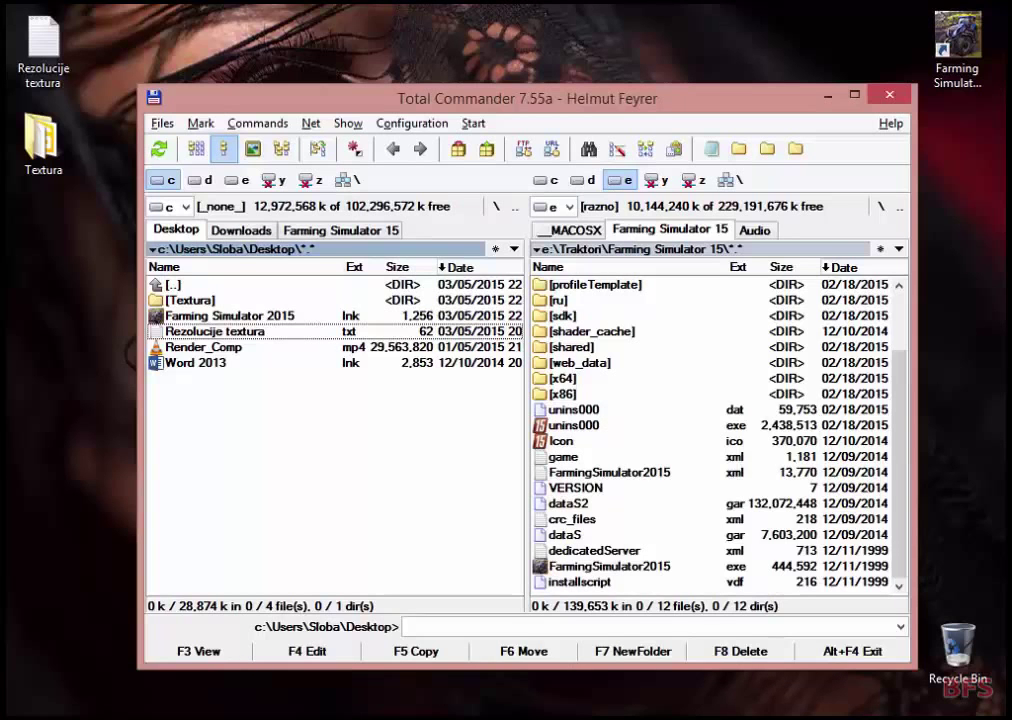
{"action": "left_click", "coordinate": [828, 96]}
{"action": "double_click", "coordinate": [950, 42]}
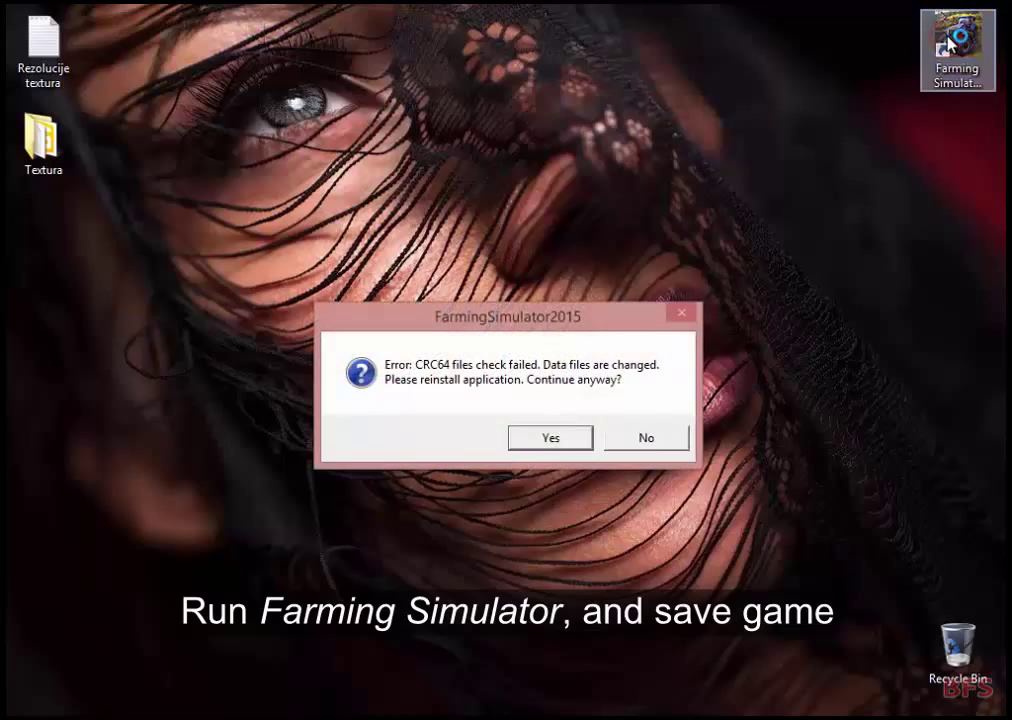
{"action": "left_click", "coordinate": [692, 316]}
{"action": "left_click", "coordinate": [566, 439]}
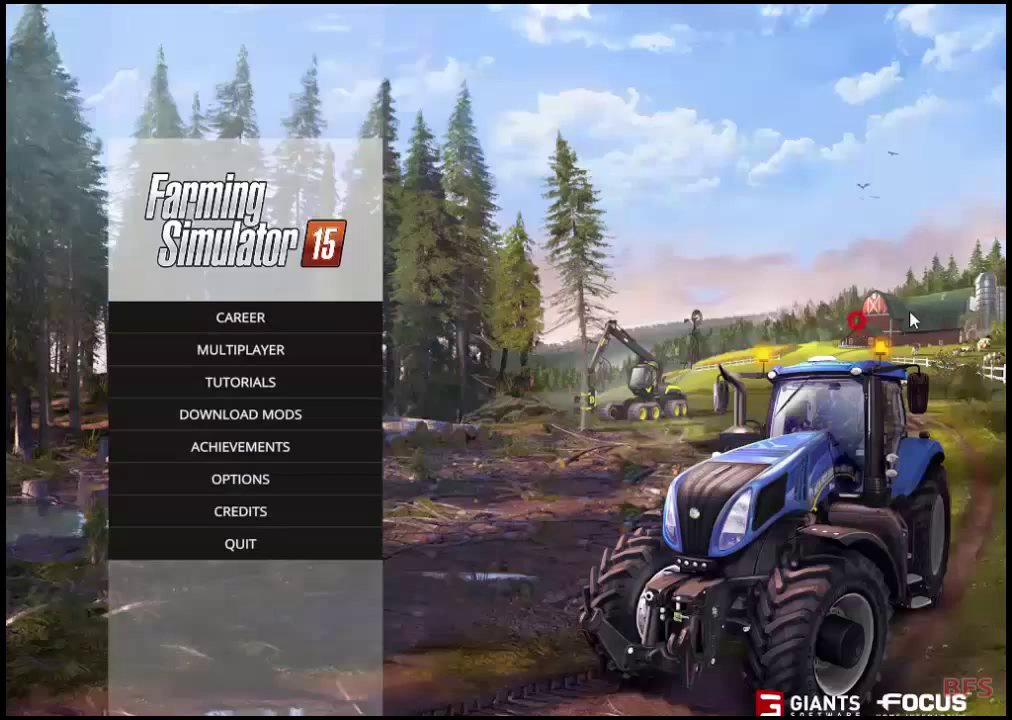
Step: Start a new career in Savegame 1 on the Bjornholm map and decline the guided tour
{"action": "left_click", "coordinate": [318, 321]}
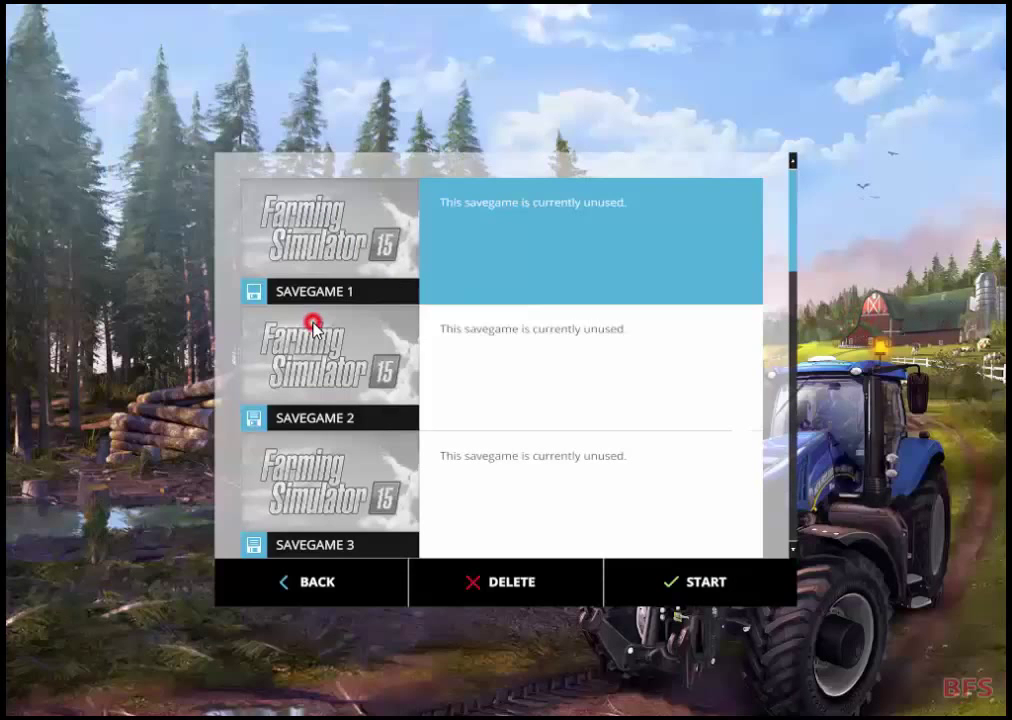
{"action": "left_click", "coordinate": [567, 222]}
{"action": "left_click", "coordinate": [540, 258]}
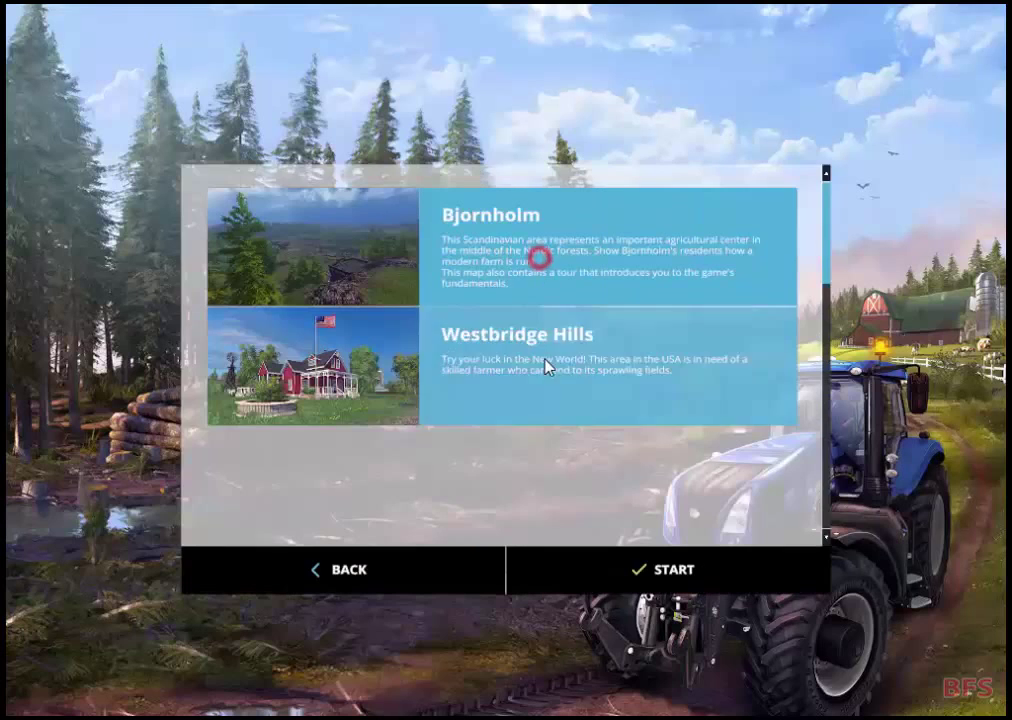
{"action": "left_click", "coordinate": [555, 272]}
{"action": "left_click", "coordinate": [627, 564]}
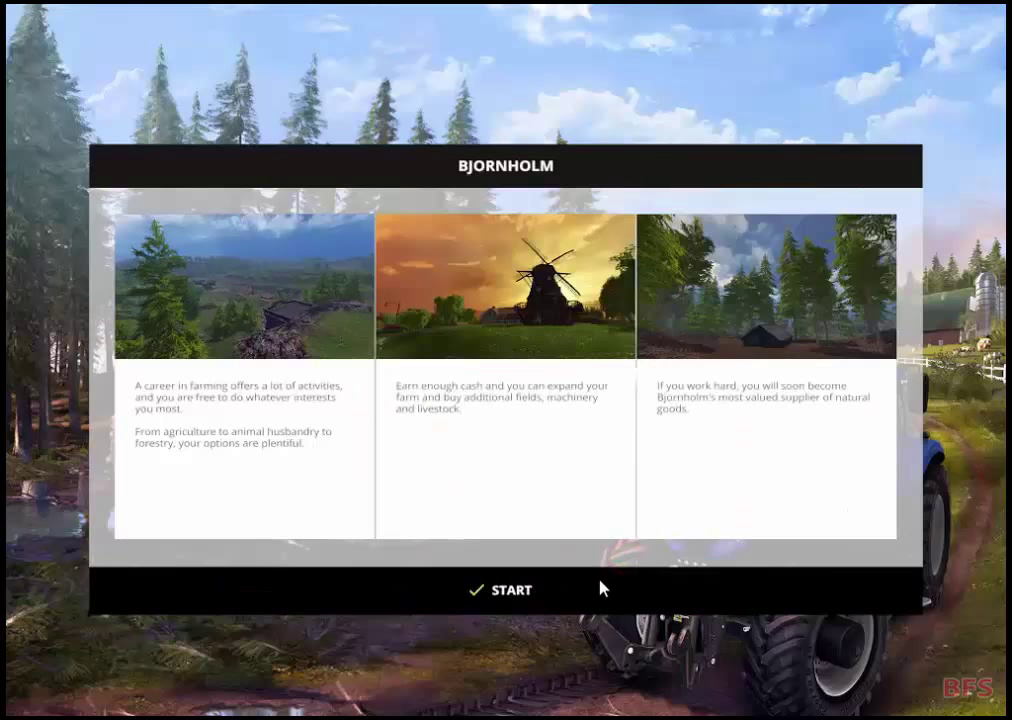
{"action": "left_click", "coordinate": [537, 594]}
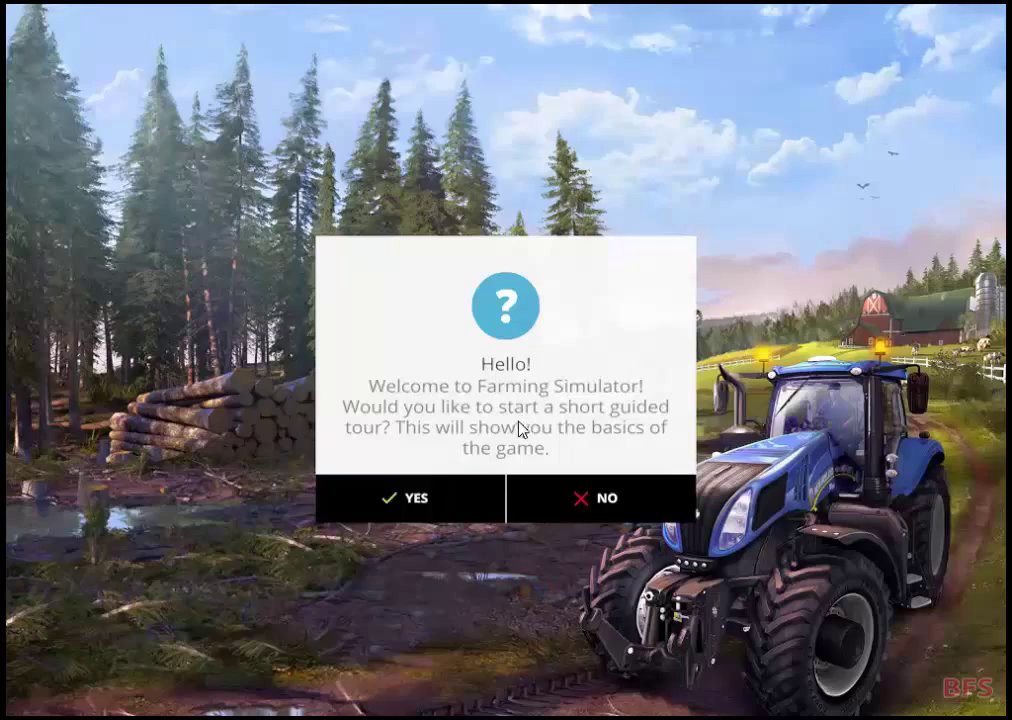
{"action": "left_click", "coordinate": [568, 497]}
{"action": "left_click", "coordinate": [508, 368]}
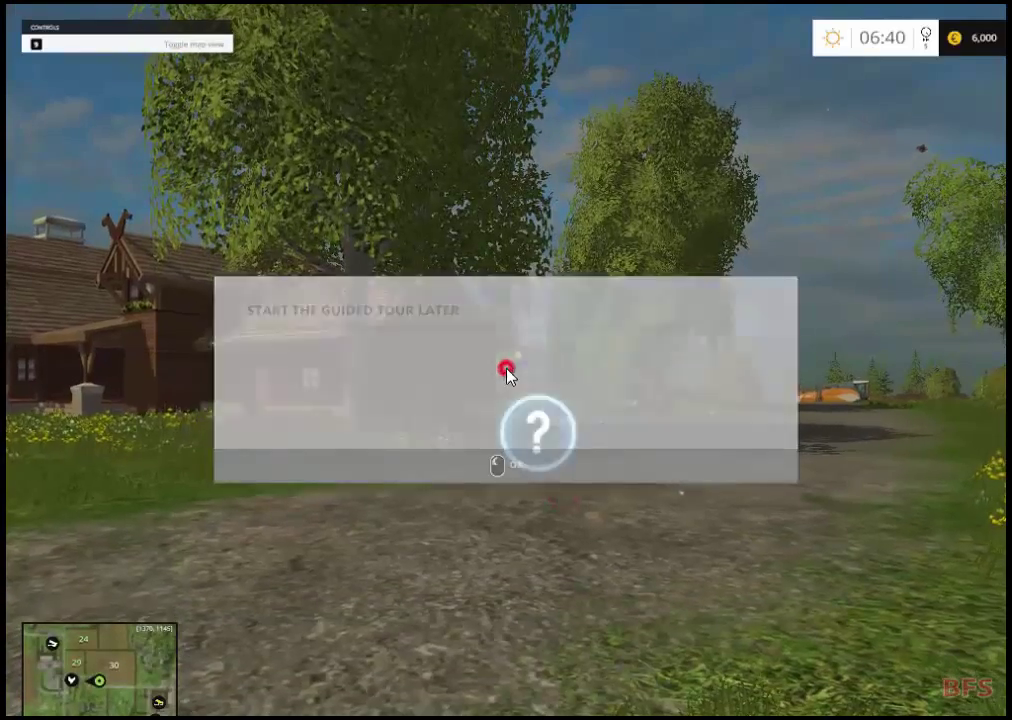
Step: Walk along the dirt road to the orange combine harvester beside the wheat field and enter it
{"action": "key", "text": "w"}
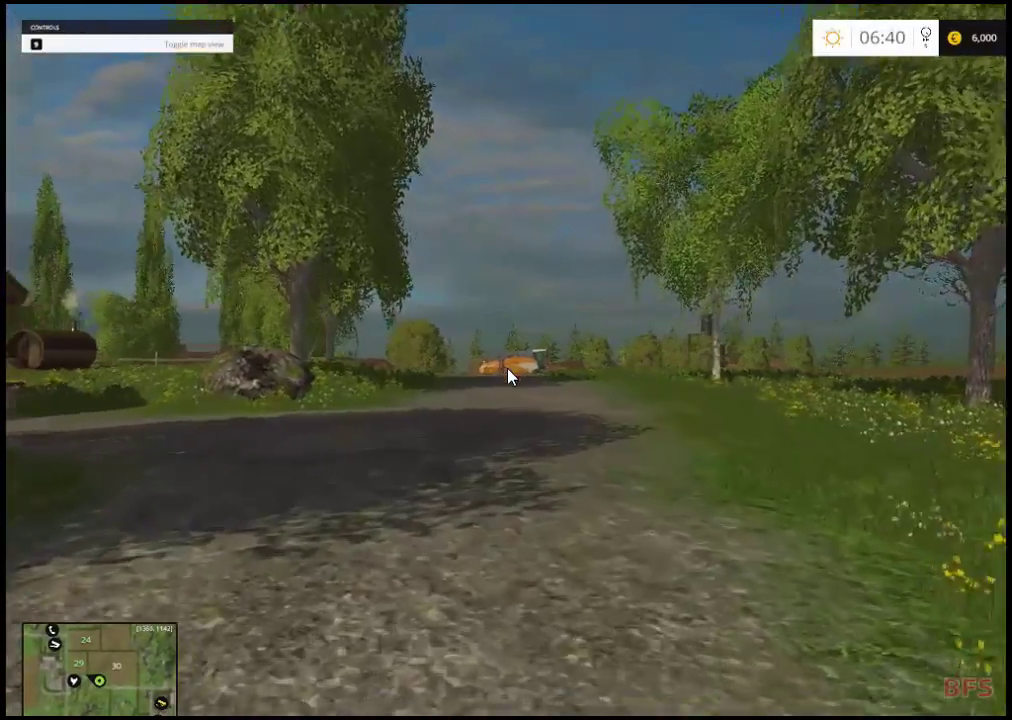
{"action": "key", "text": "w"}
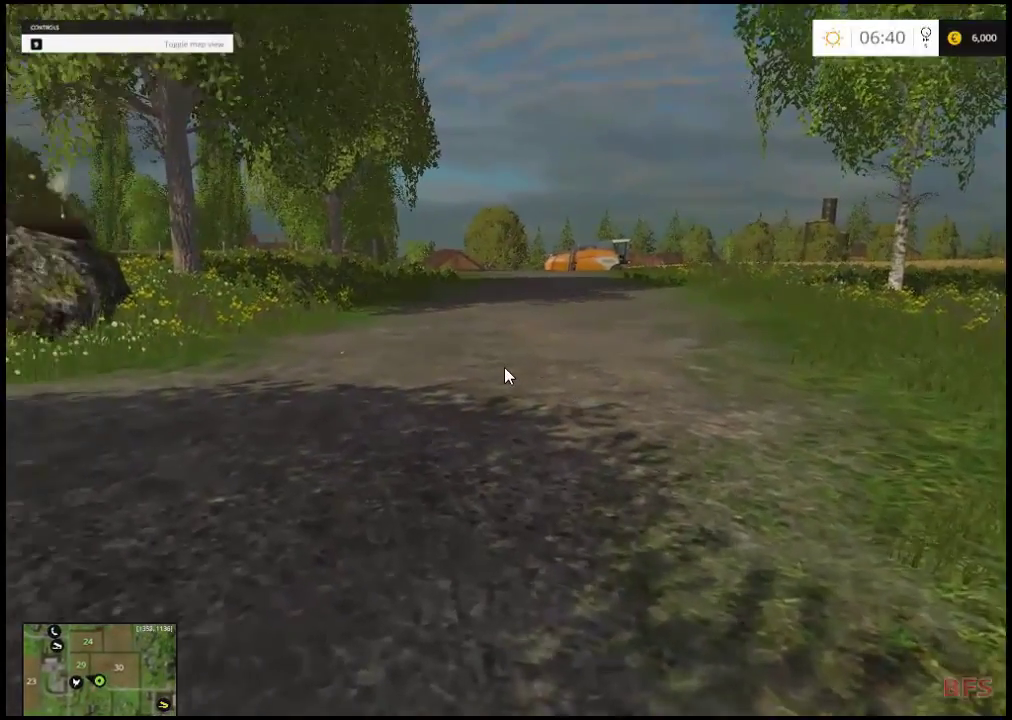
{"action": "key", "text": "w"}
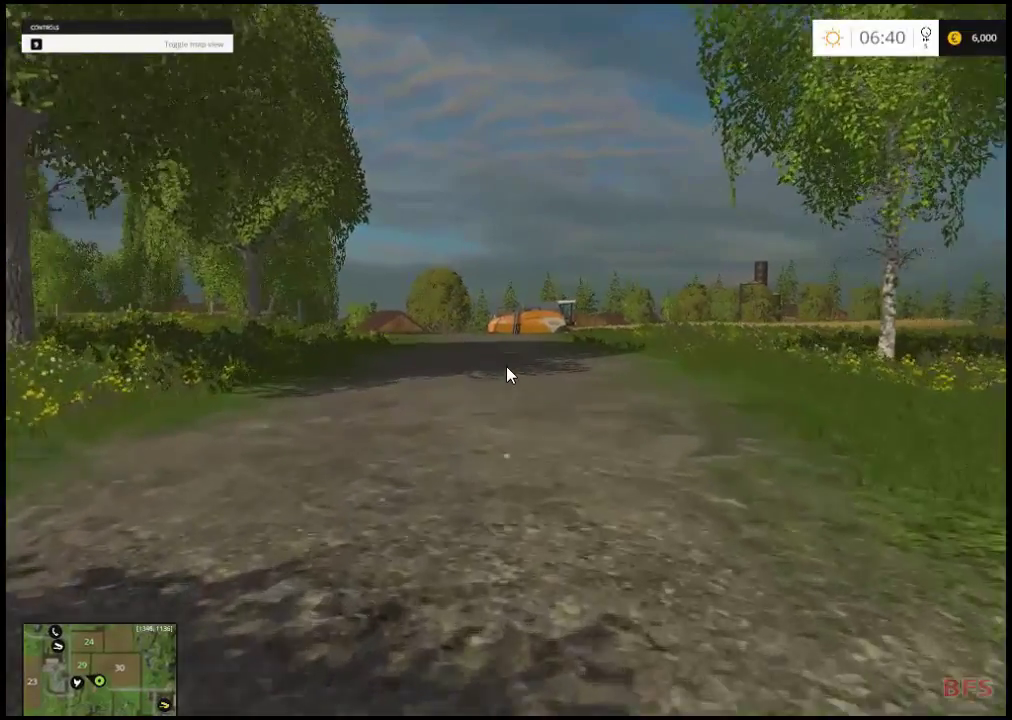
{"action": "key", "text": "w"}
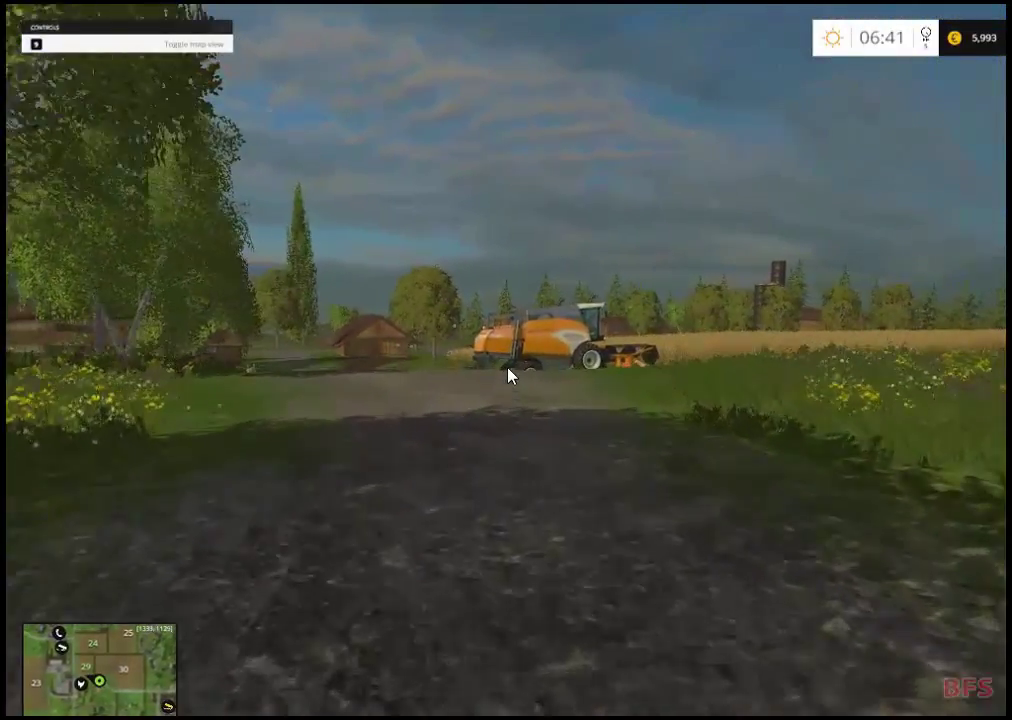
{"action": "key", "text": "w"}
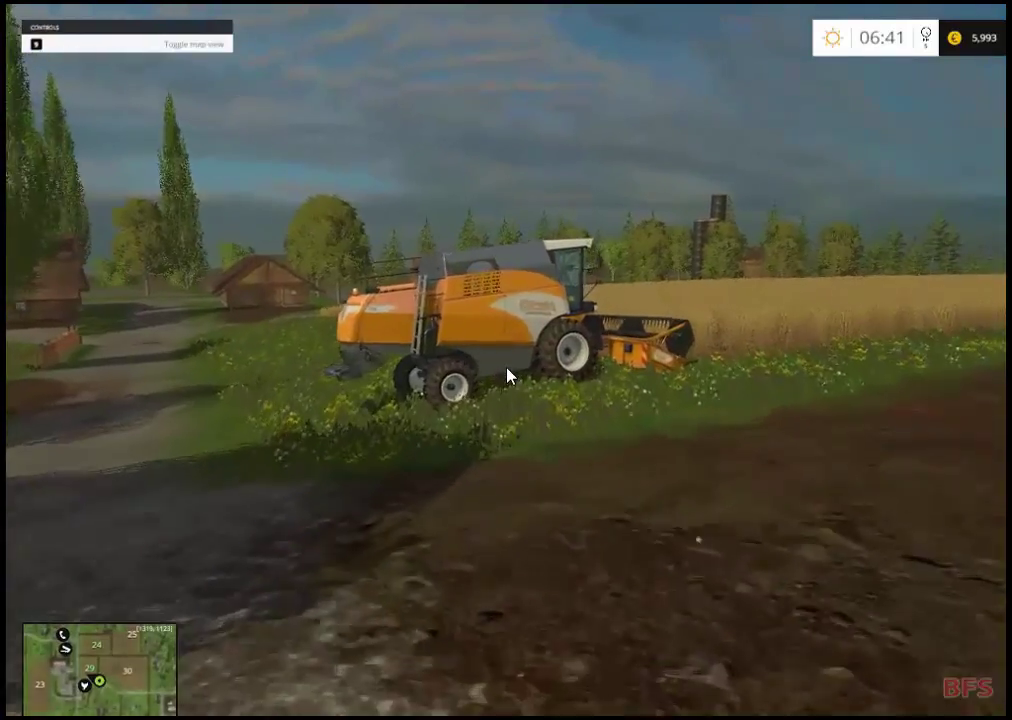
{"action": "key", "text": "w"}
{"action": "key", "text": "e"}
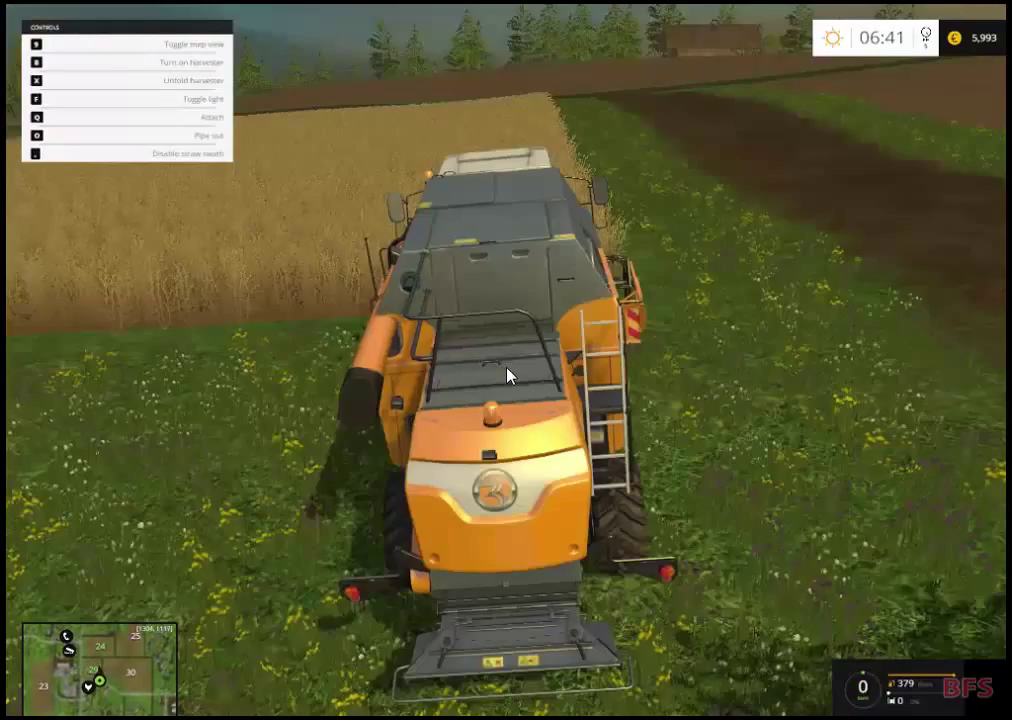
Step: Drive the harvester back along the road, park it on the grass near the farmhouse, and get out
{"action": "key", "text": "w"}
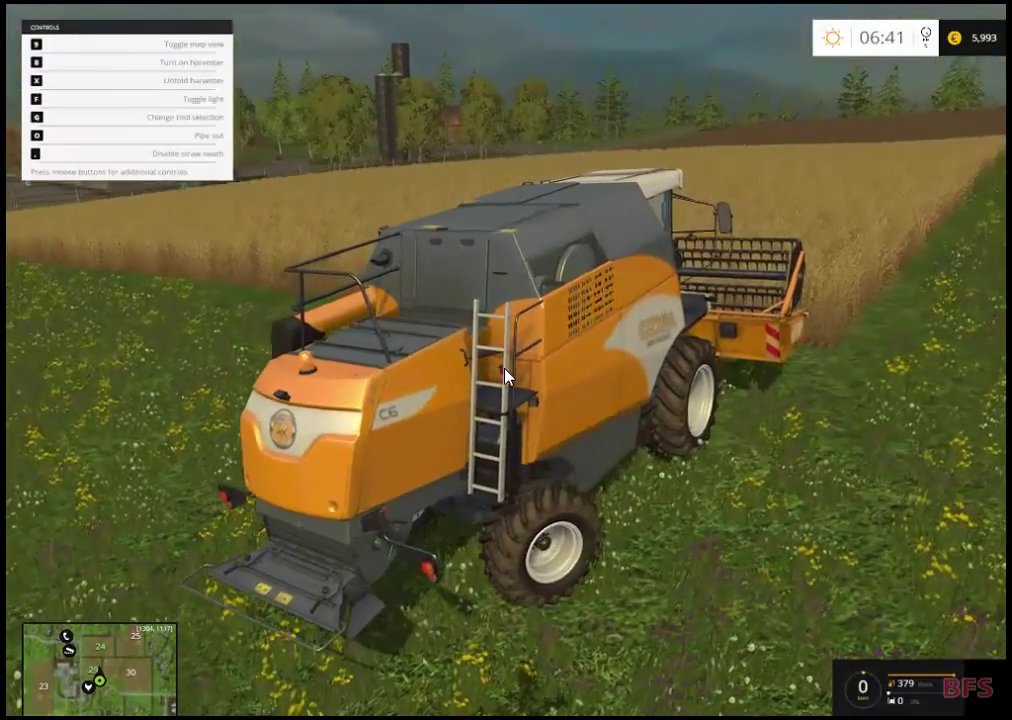
{"action": "key", "text": "w"}
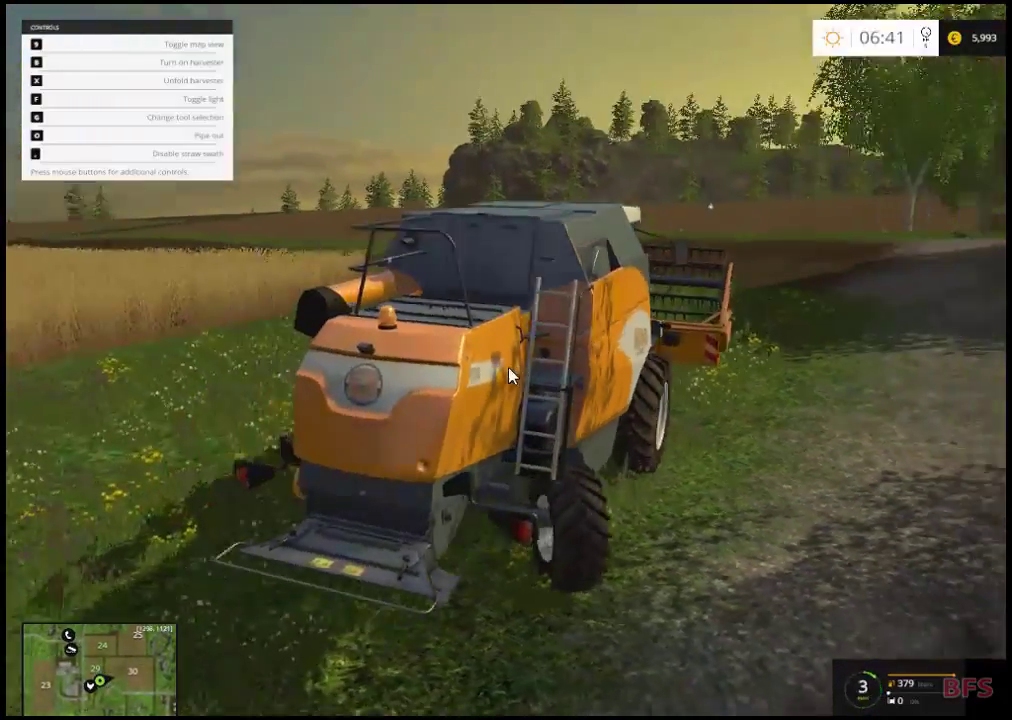
{"action": "key", "text": "w"}
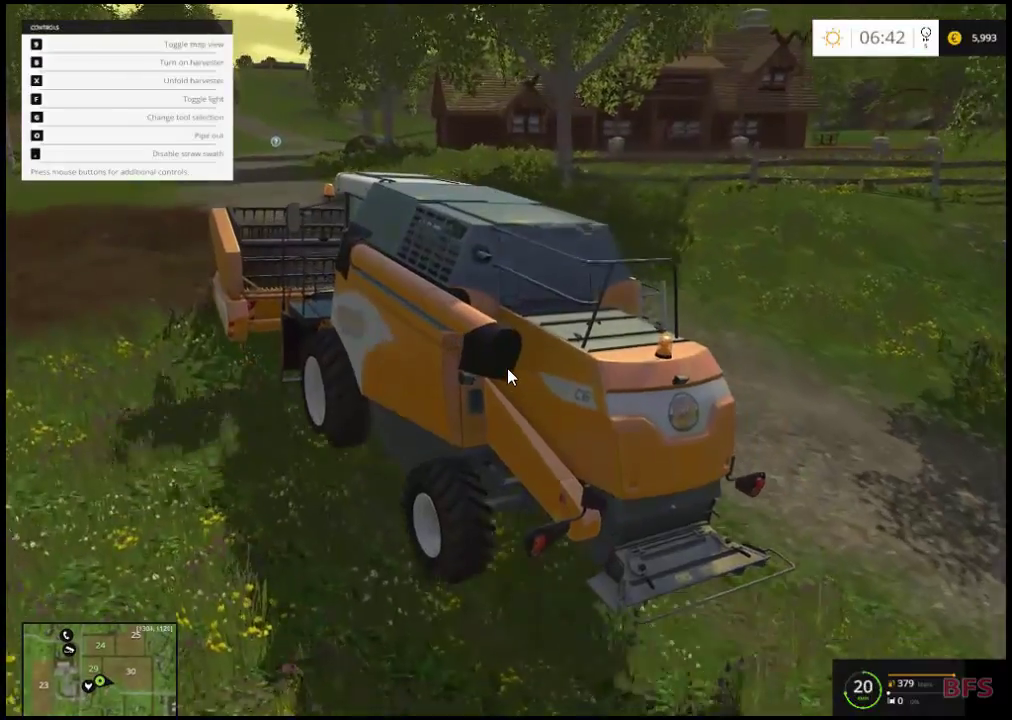
{"action": "key", "text": "w"}
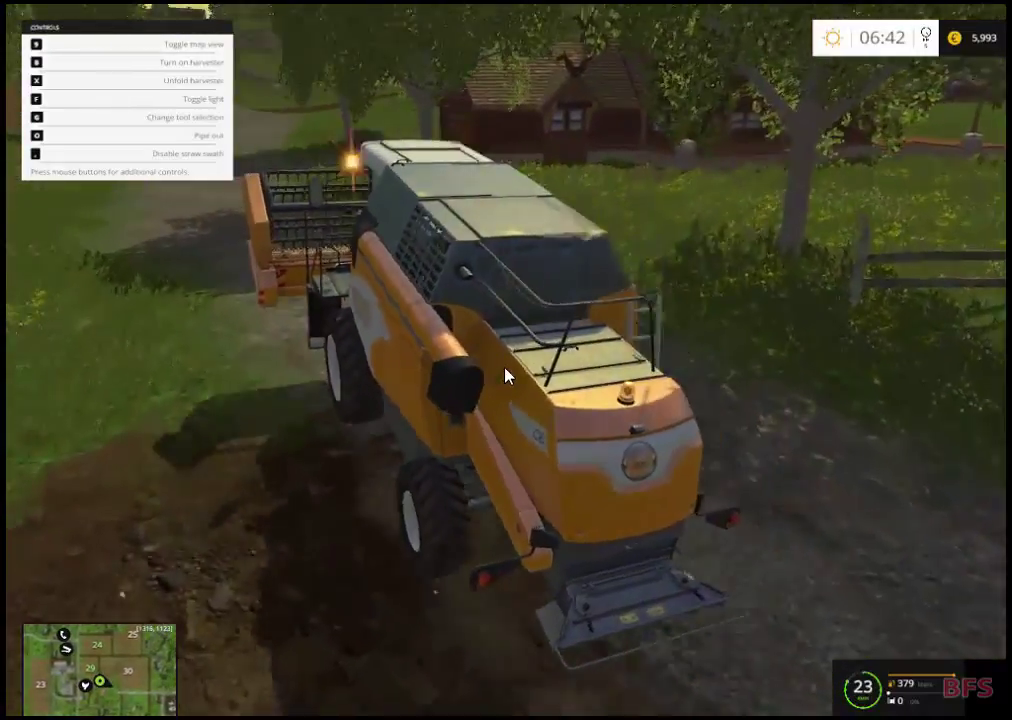
{"action": "key", "text": "w"}
{"action": "key", "text": "h"}
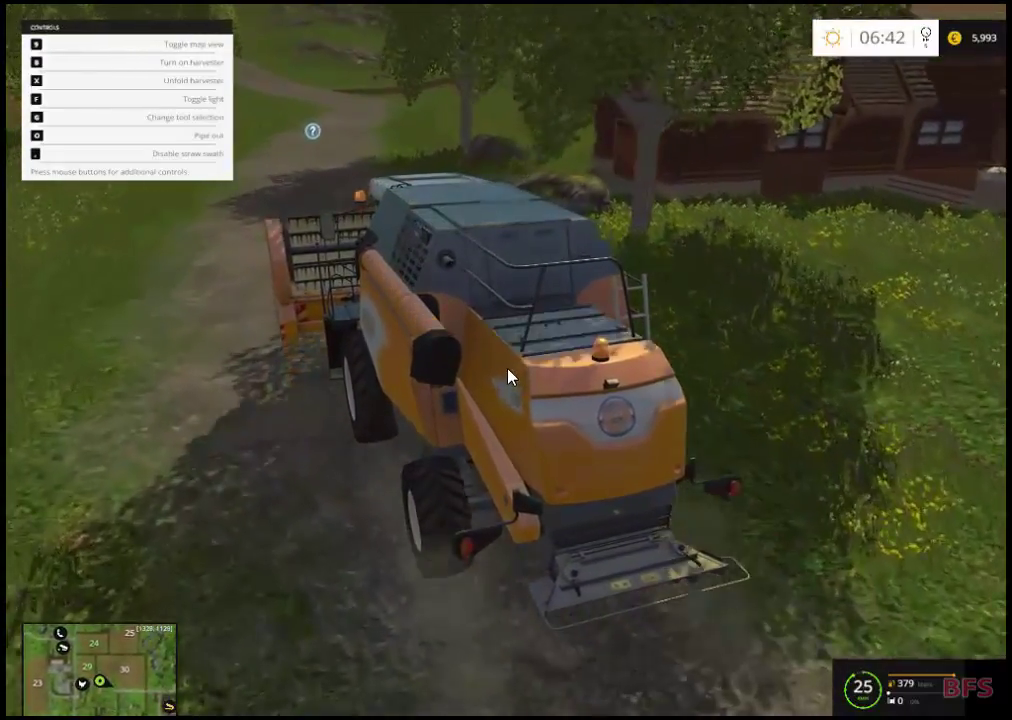
{"action": "key", "text": "w"}
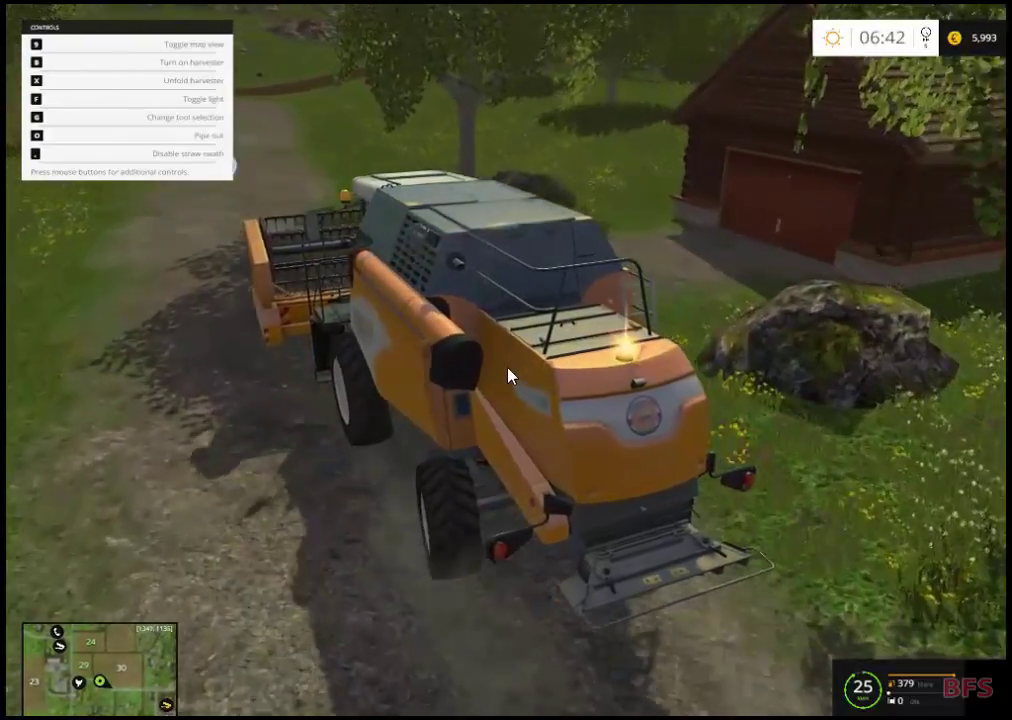
{"action": "key", "text": "w"}
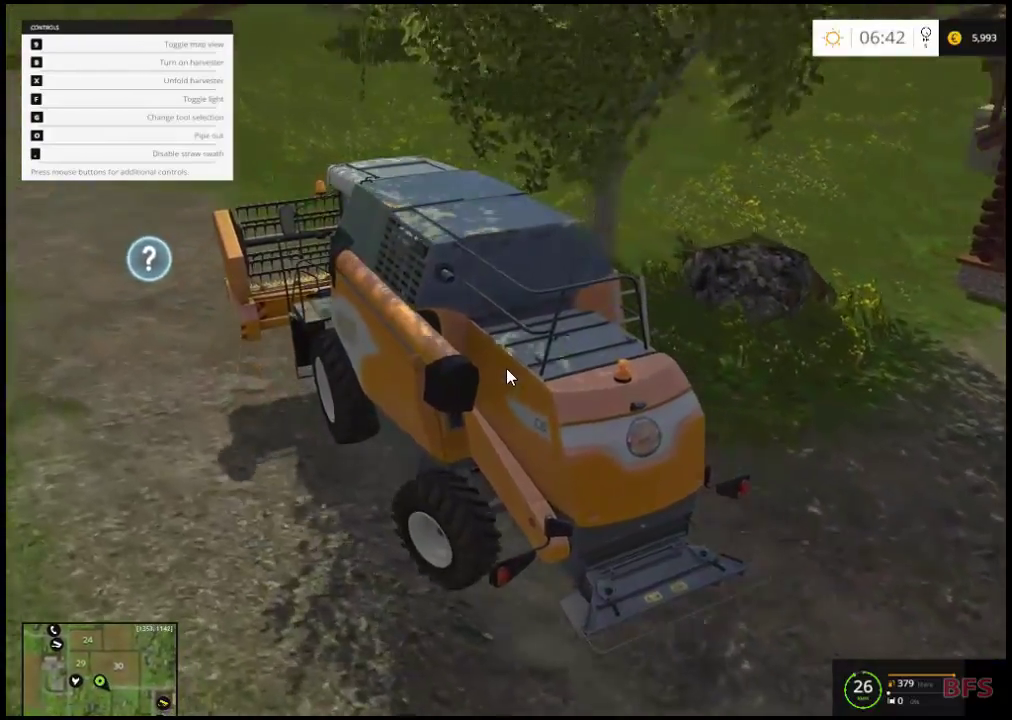
{"action": "key", "text": "e"}
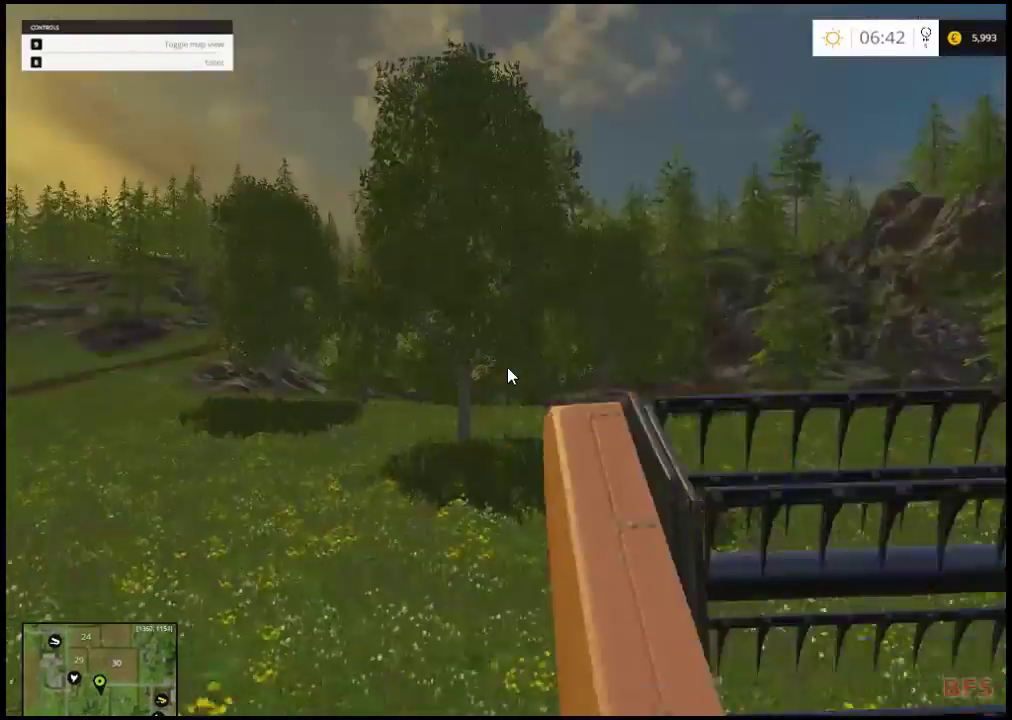
Step: Walk around the parked harvester, save the career game, and quit Farming Simulator
{"action": "key", "text": "w"}
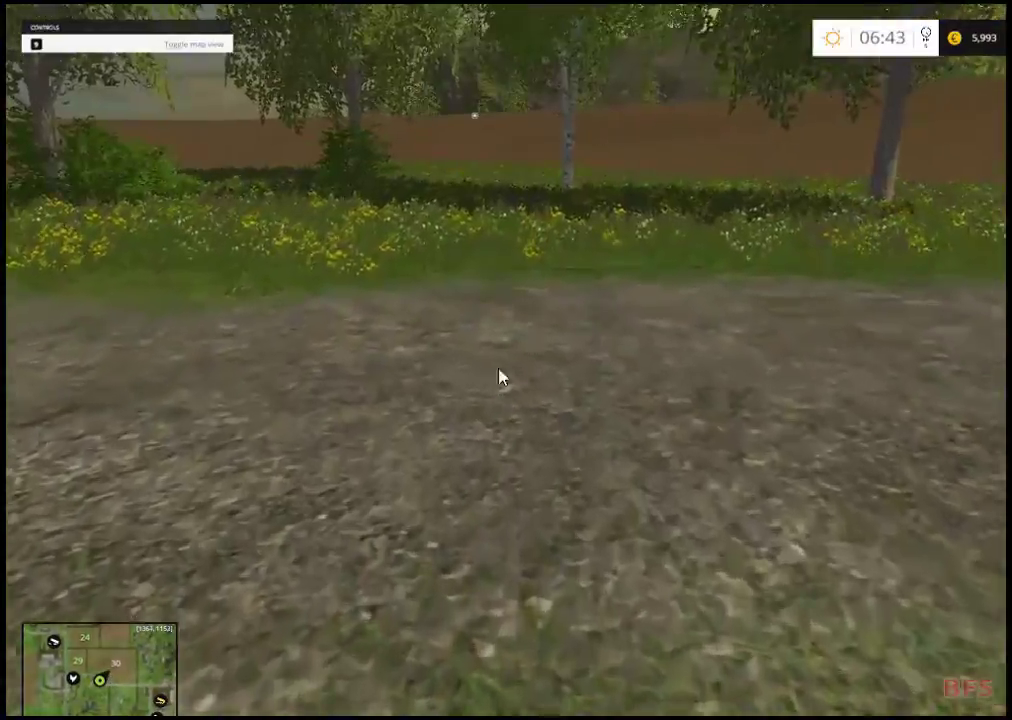
{"action": "key", "text": "w"}
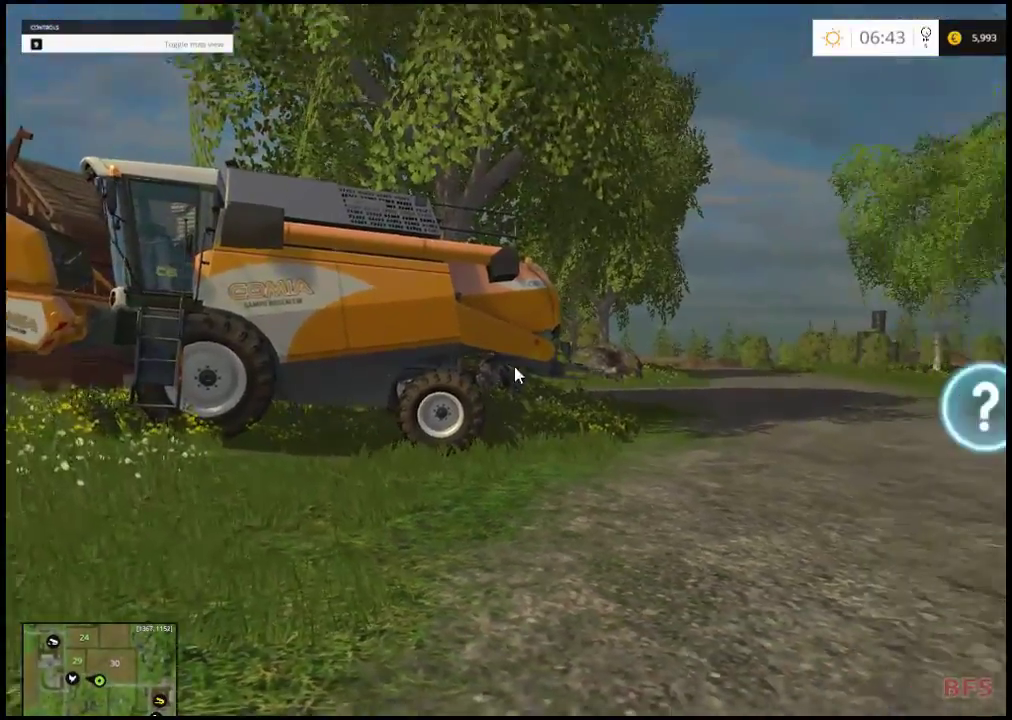
{"action": "key", "text": "Escape"}
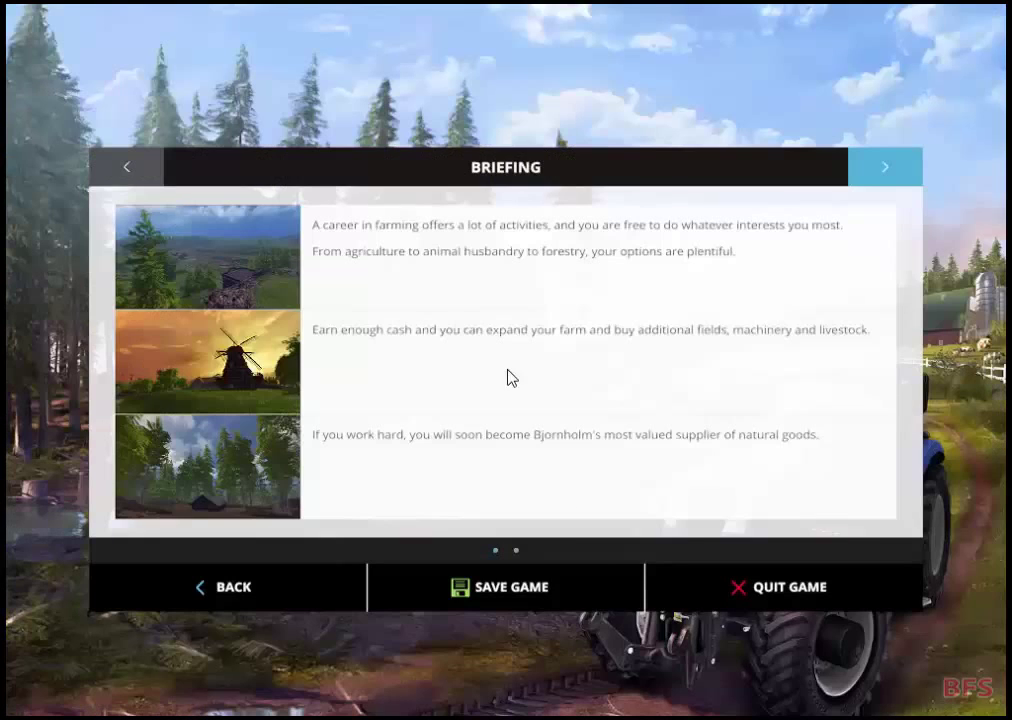
{"action": "left_click", "coordinate": [528, 589]}
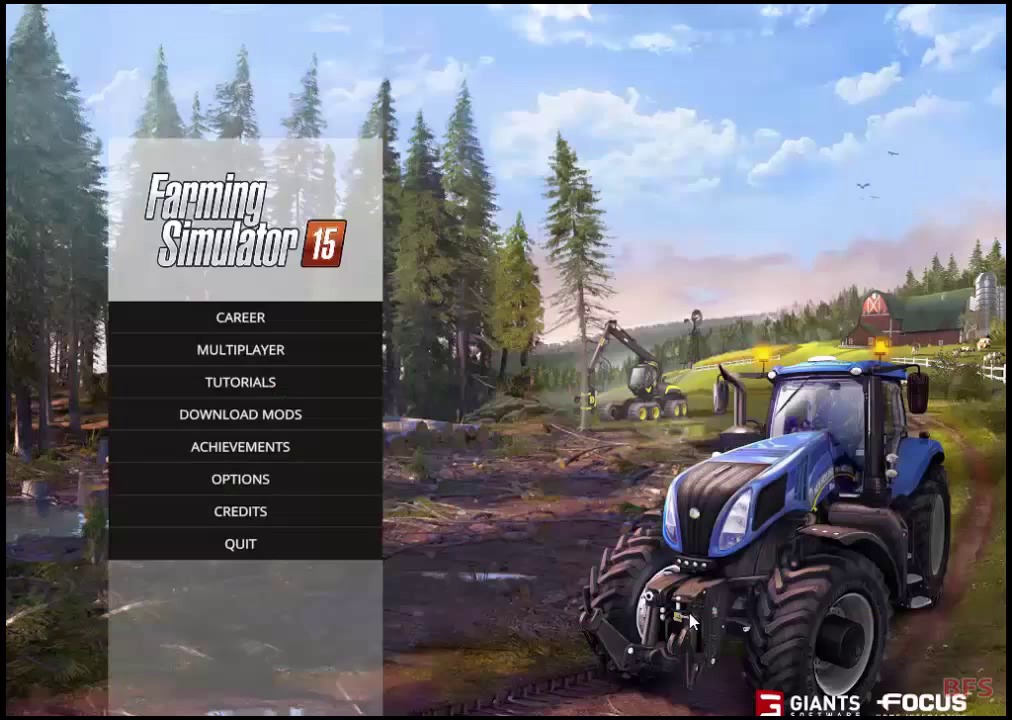
{"action": "left_click", "coordinate": [262, 550]}
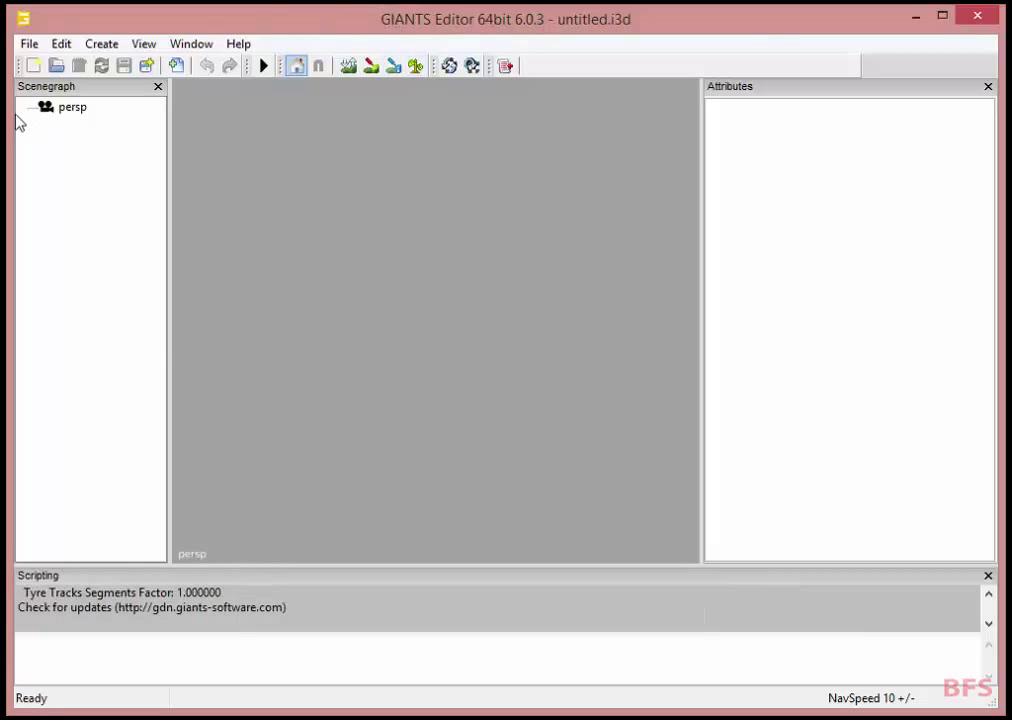
Step: Open the map01 i3D file from the Traktori\Farming Simulator 15\data\maps folder on drive E
{"action": "left_click", "coordinate": [36, 45]}
{"action": "left_click", "coordinate": [60, 89]}
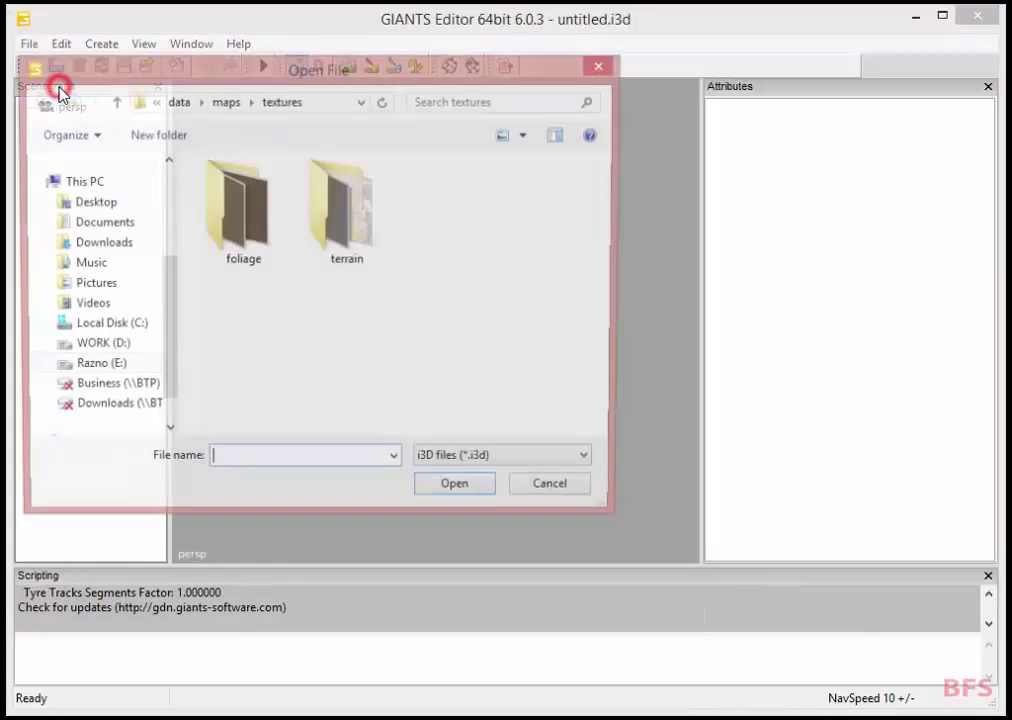
{"action": "left_click", "coordinate": [139, 365]}
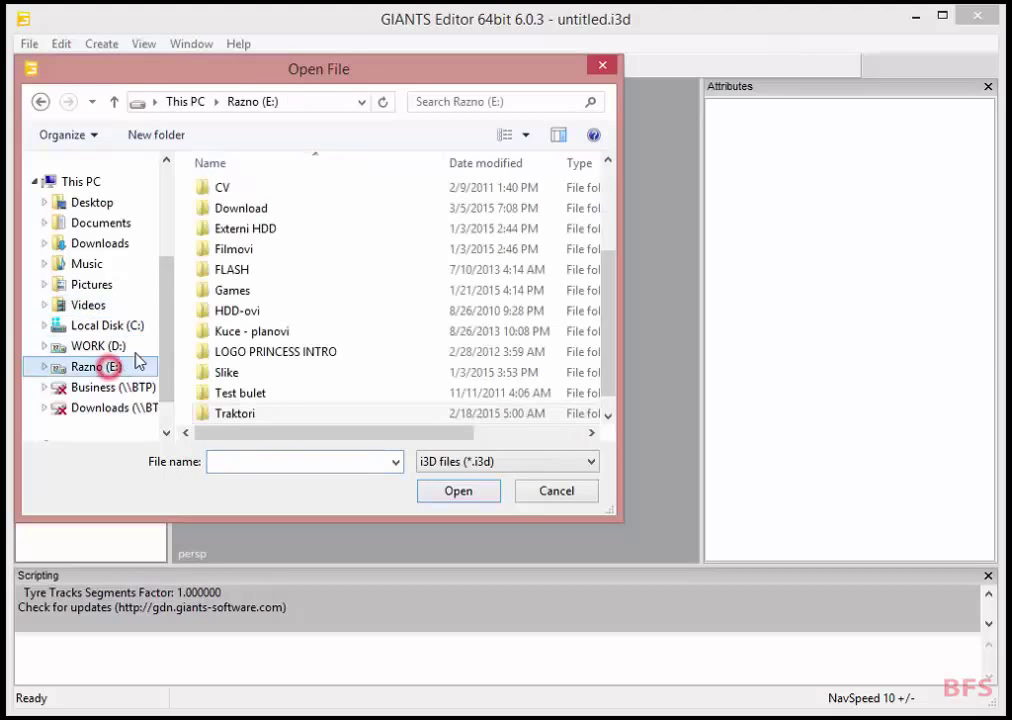
{"action": "scroll", "coordinate": [222, 330], "scroll_direction": "down", "scroll_amount": 1}
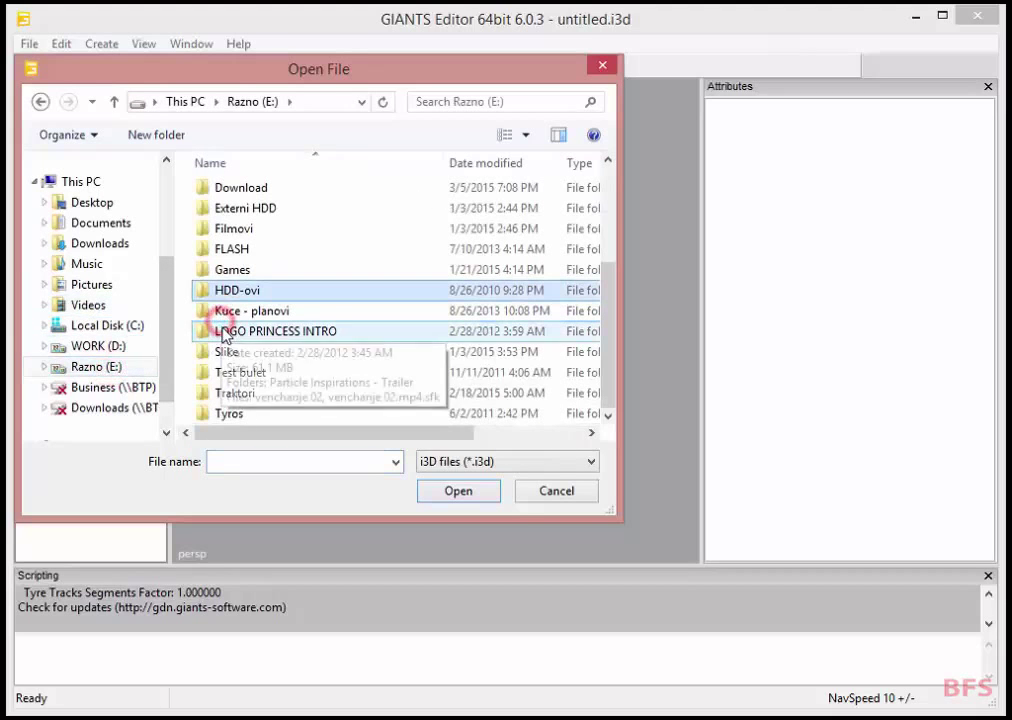
{"action": "double_click", "coordinate": [246, 399]}
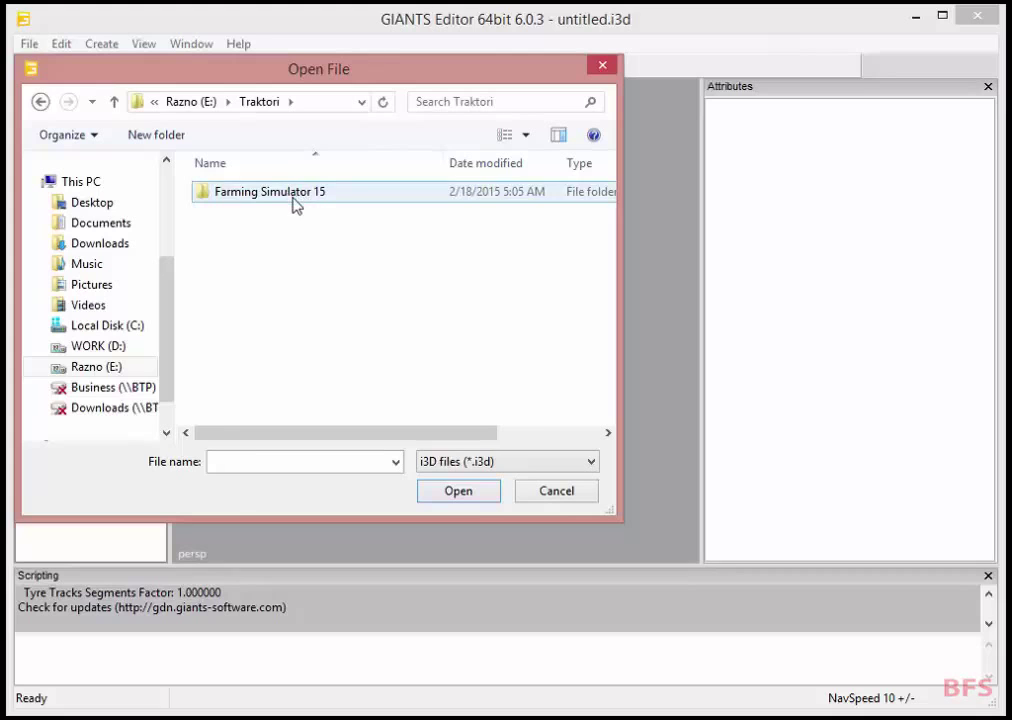
{"action": "double_click", "coordinate": [291, 199]}
{"action": "left_click", "coordinate": [269, 213]}
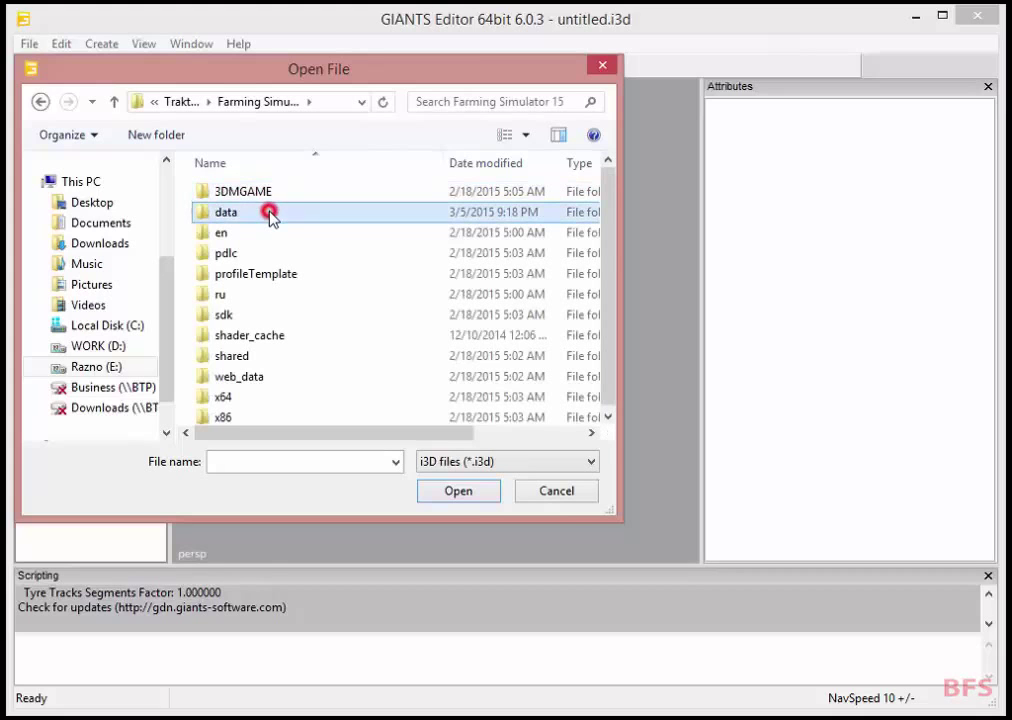
{"action": "double_click", "coordinate": [269, 213]}
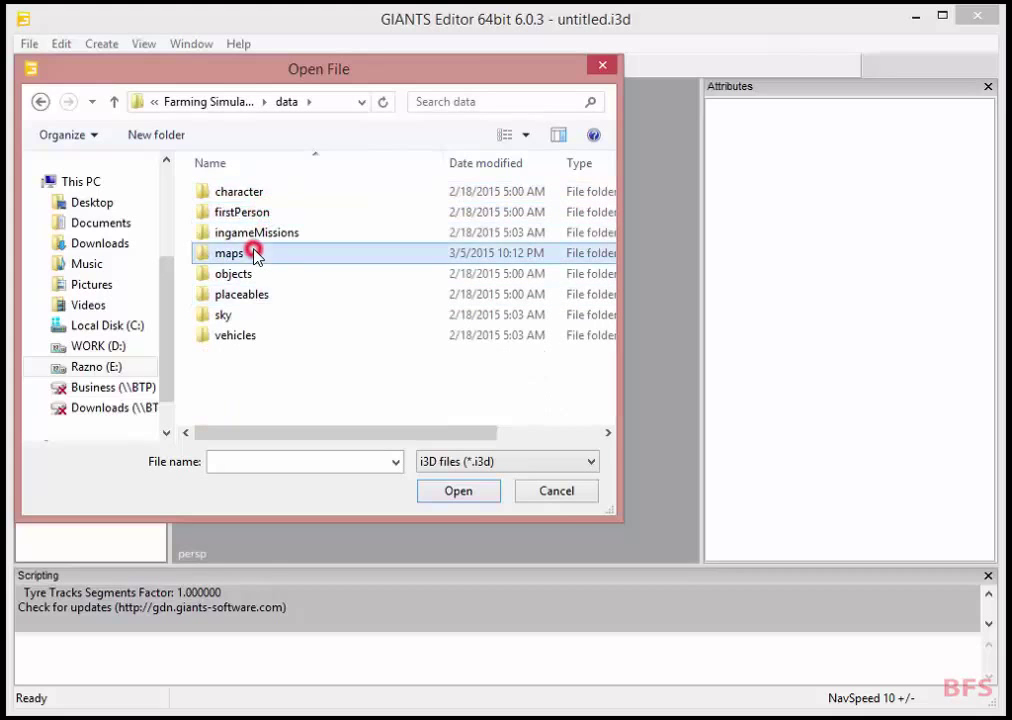
{"action": "double_click", "coordinate": [252, 254]}
{"action": "left_click", "coordinate": [245, 377]}
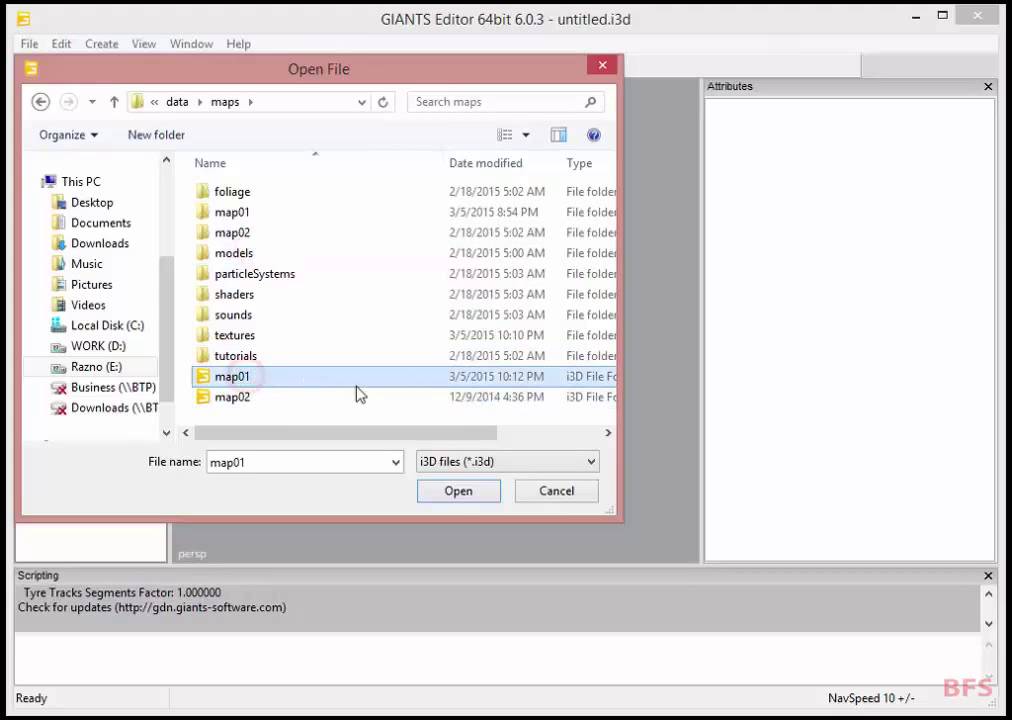
{"action": "left_click", "coordinate": [457, 491]}
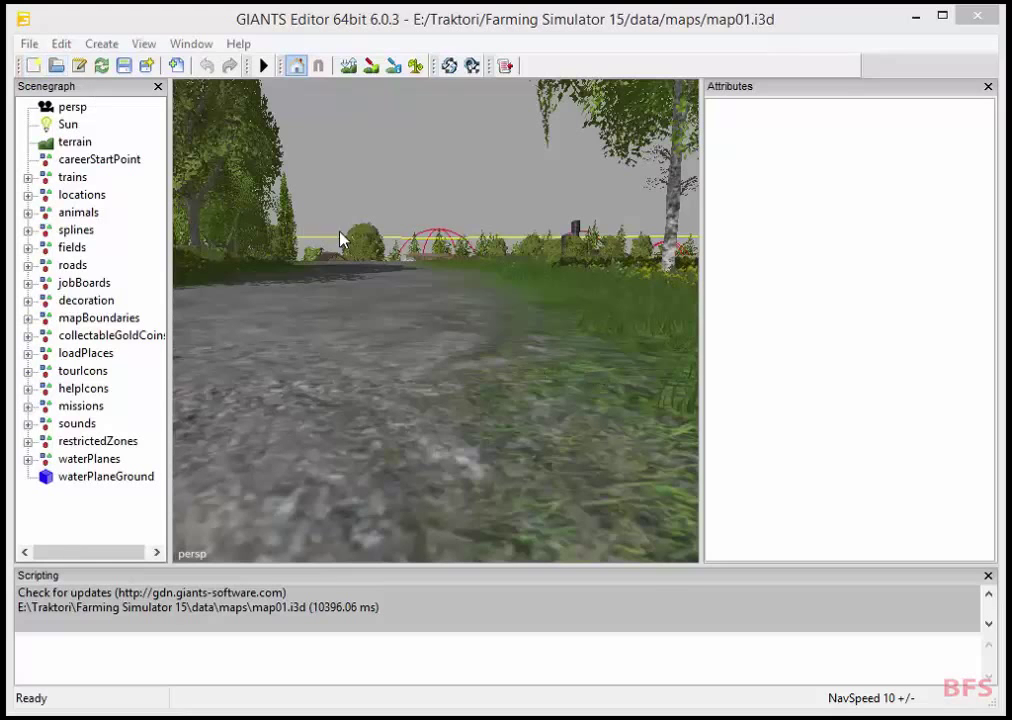
Step: Import Kocka.i3d from the Textura folder on the desktop into the map
{"action": "right_click_drag", "start_coordinate": [340, 240], "coordinate": [349, 327]}
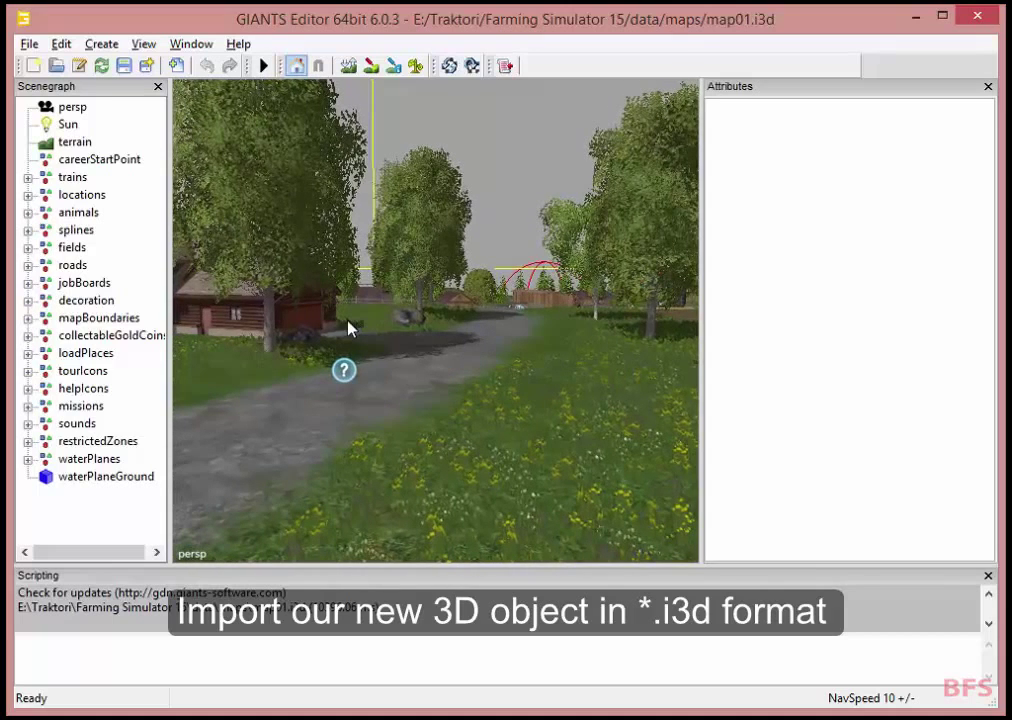
{"action": "left_click", "coordinate": [29, 44]}
{"action": "left_click", "coordinate": [80, 183]}
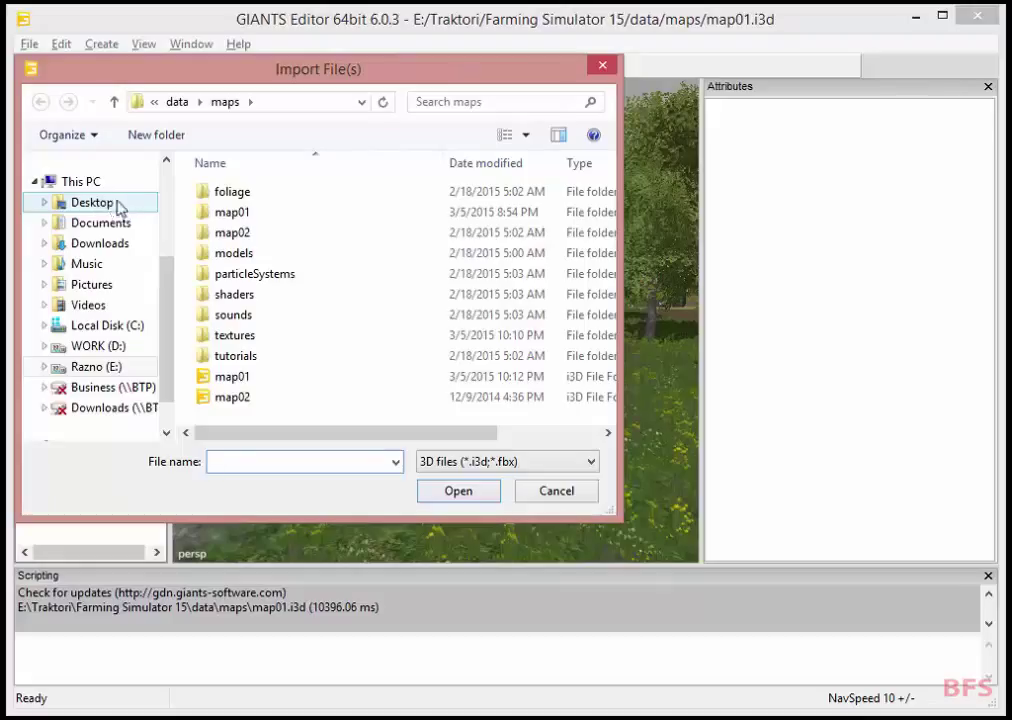
{"action": "left_click", "coordinate": [121, 207]}
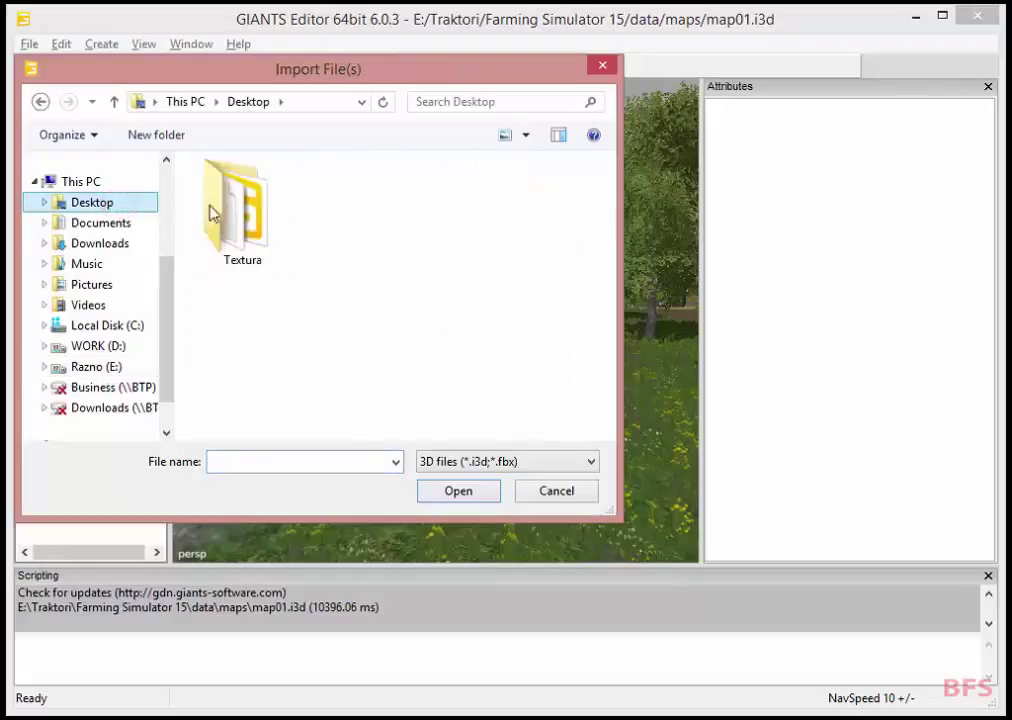
{"action": "double_click", "coordinate": [254, 215]}
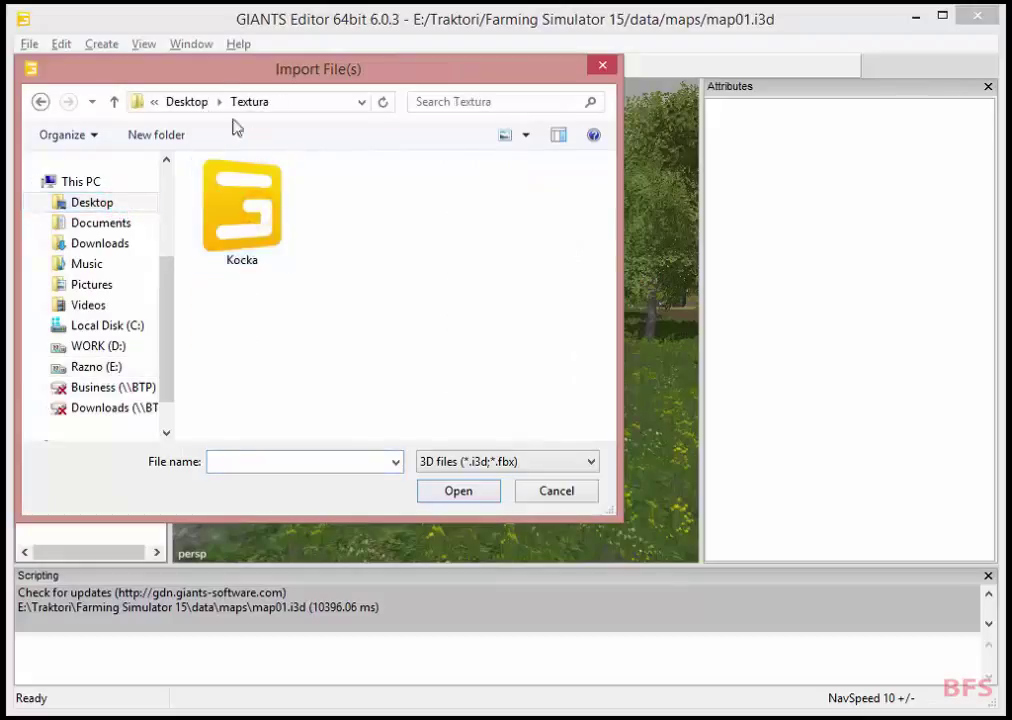
{"action": "left_click", "coordinate": [260, 258]}
{"action": "left_click", "coordinate": [438, 493]}
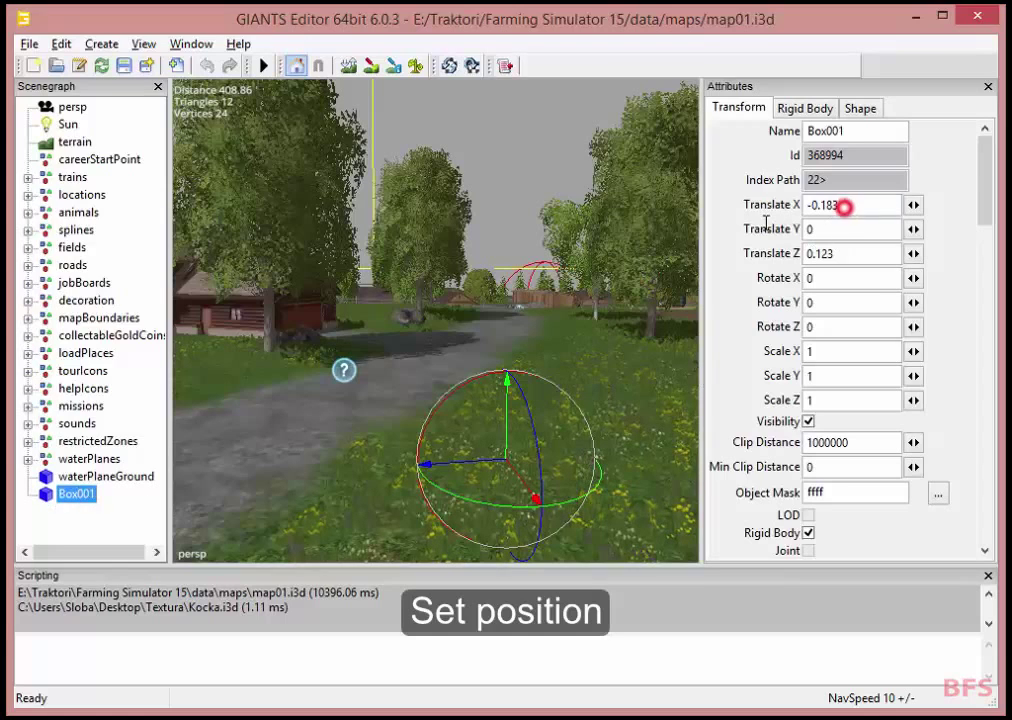
Step: Position the imported box at Translate X 320, Y 160 and Z 108, and deselect it
{"action": "double_click", "coordinate": [845, 207]}
{"action": "type", "text": "320"}
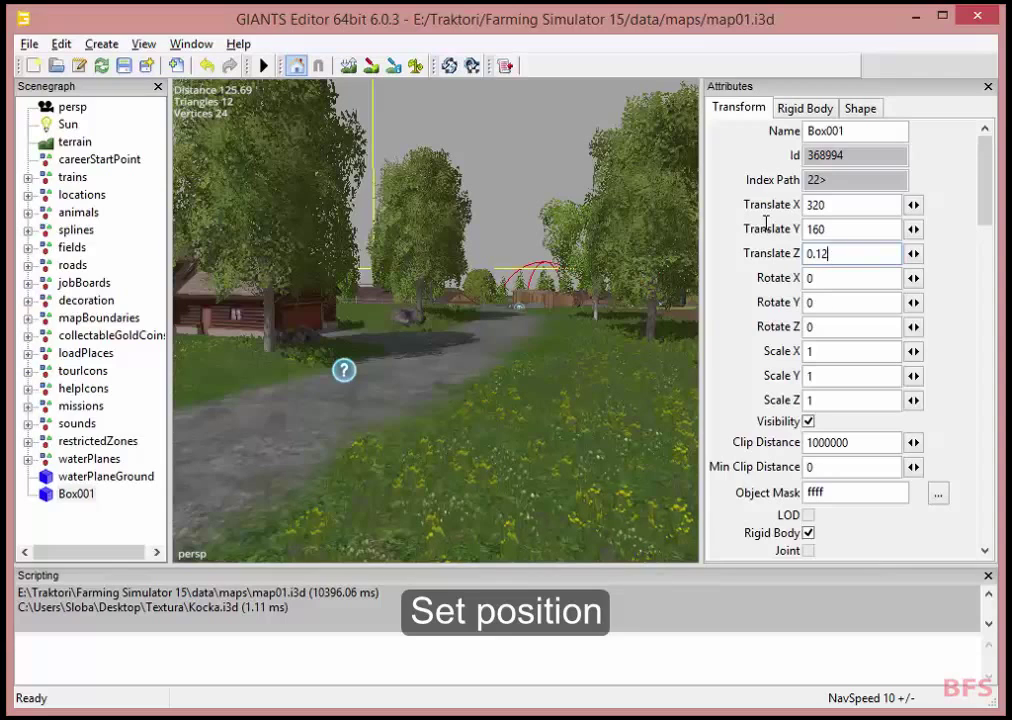
{"action": "type", "text": "108"}
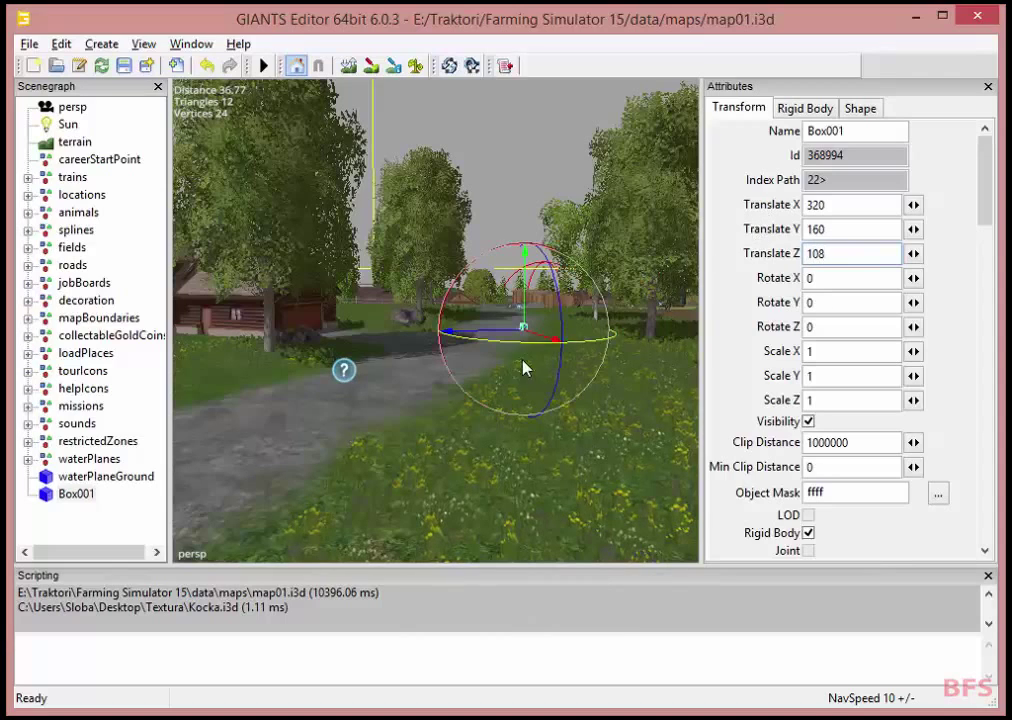
{"action": "left_click", "coordinate": [391, 416]}
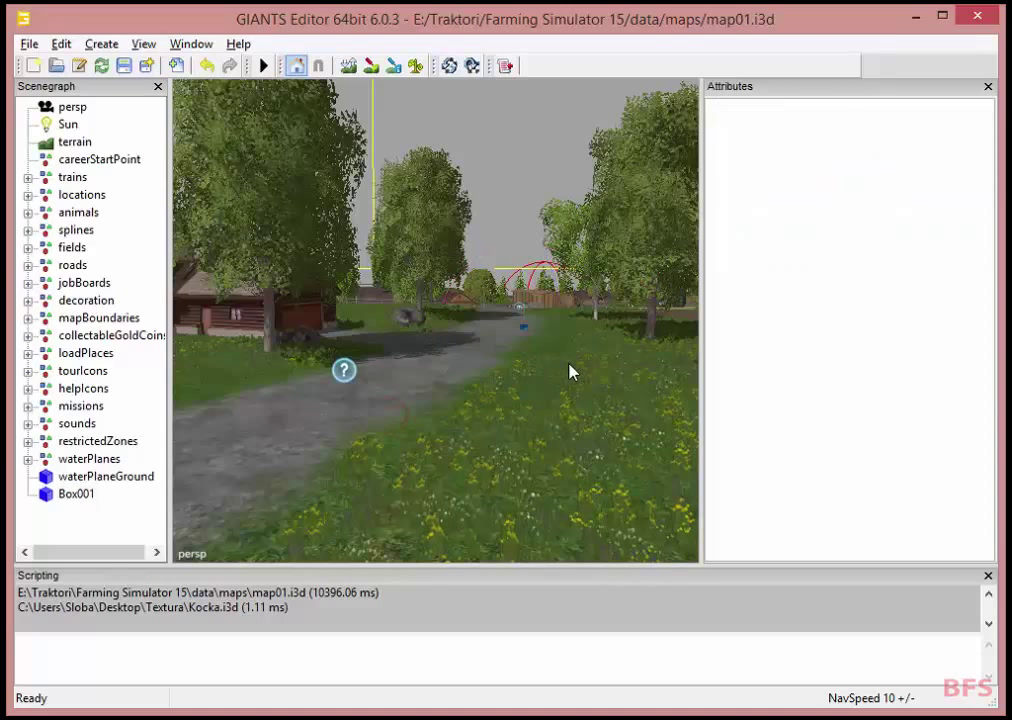
{"action": "left_click", "coordinate": [502, 373]}
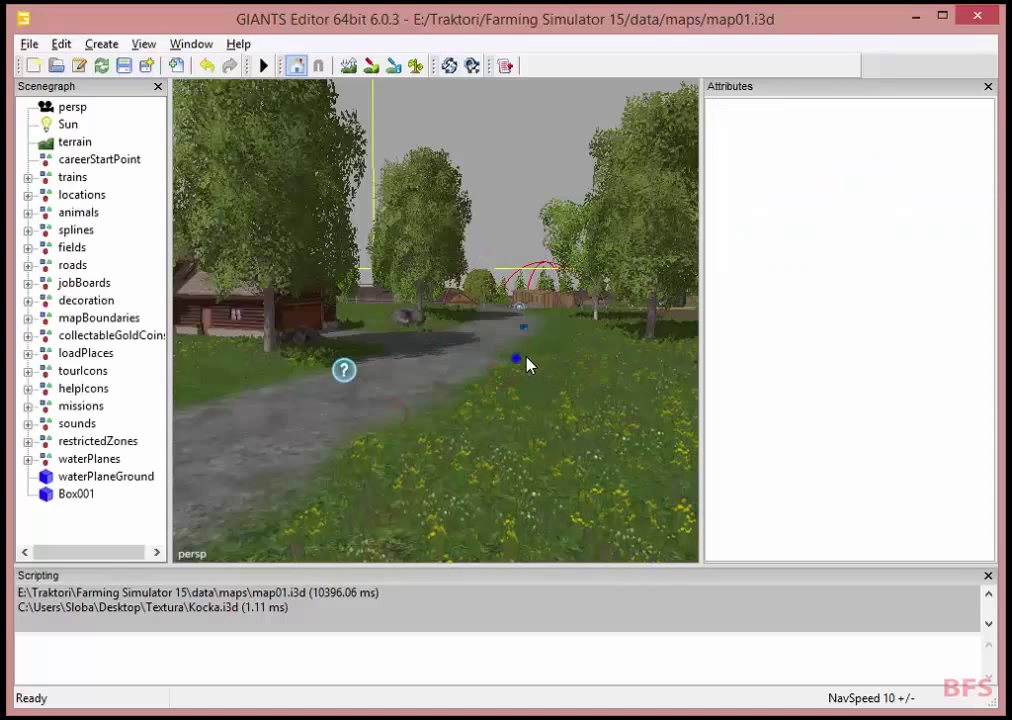
Step: Select the shark-textured cube on the road in the viewport
{"action": "right_click_drag", "start_coordinate": [529, 366], "coordinate": [455, 400]}
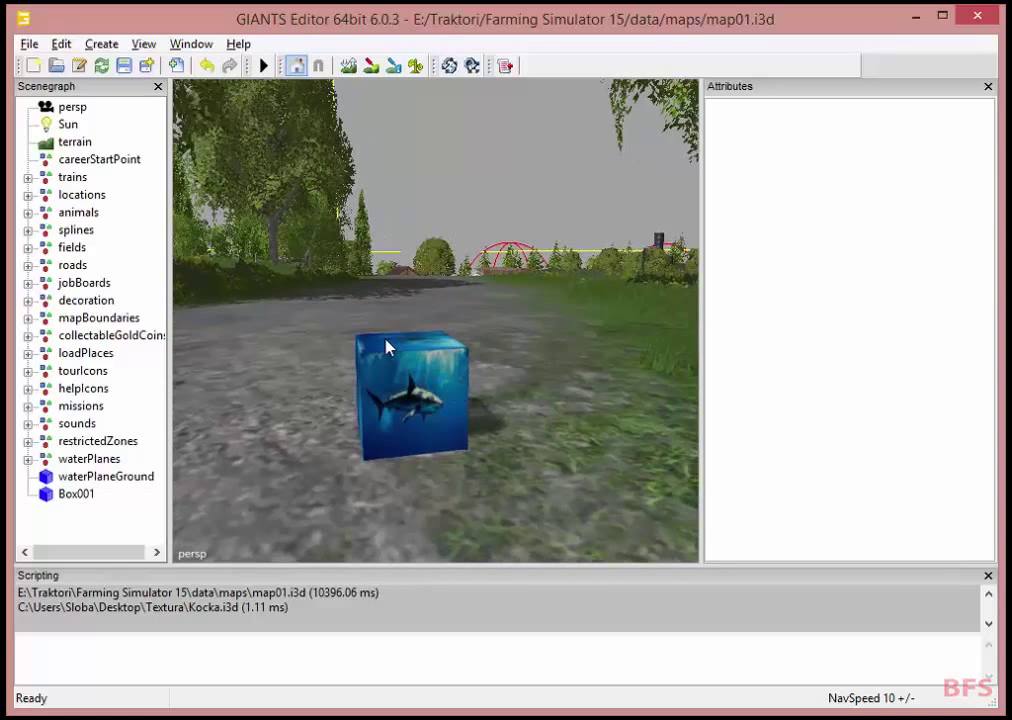
{"action": "left_click", "coordinate": [393, 365]}
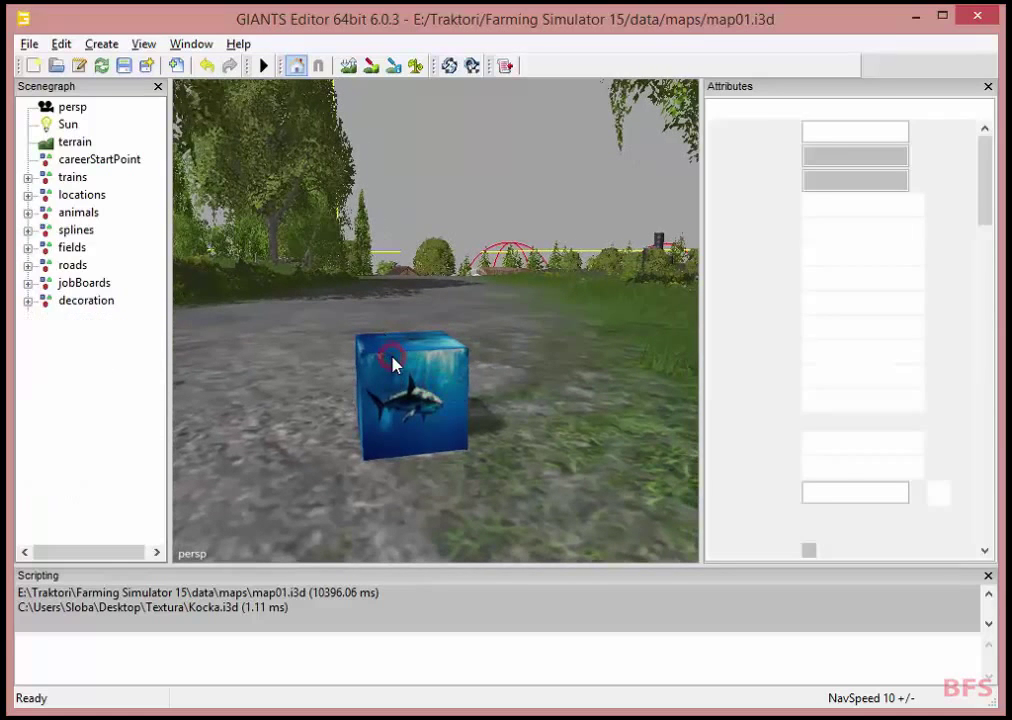
{"action": "left_click", "coordinate": [191, 44]}
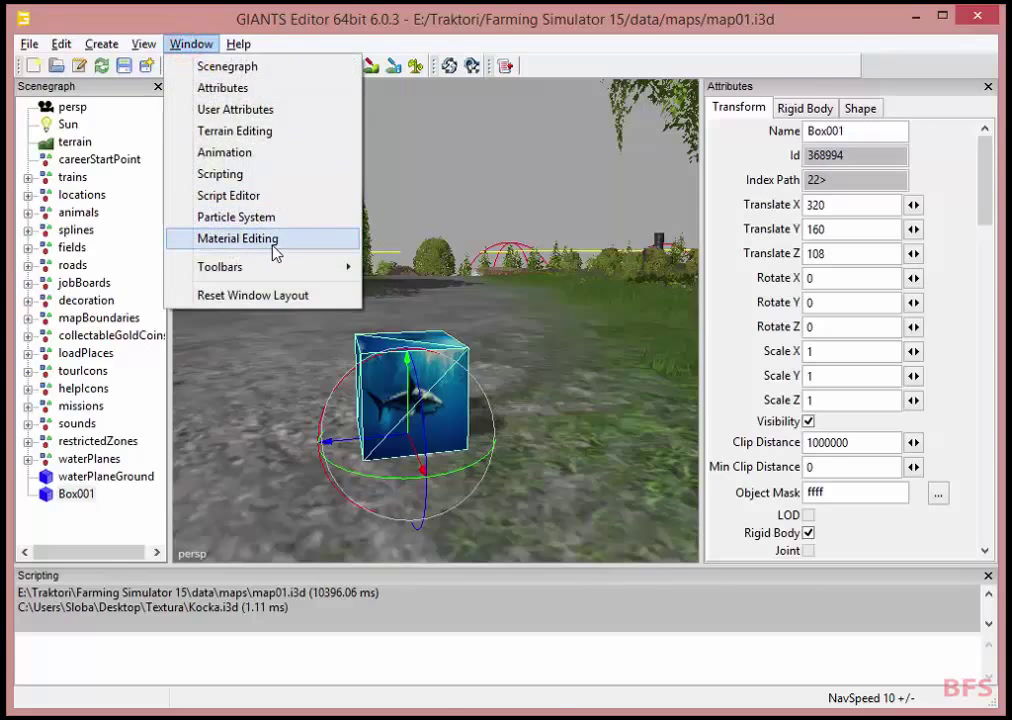
{"action": "key", "text": "Escape"}
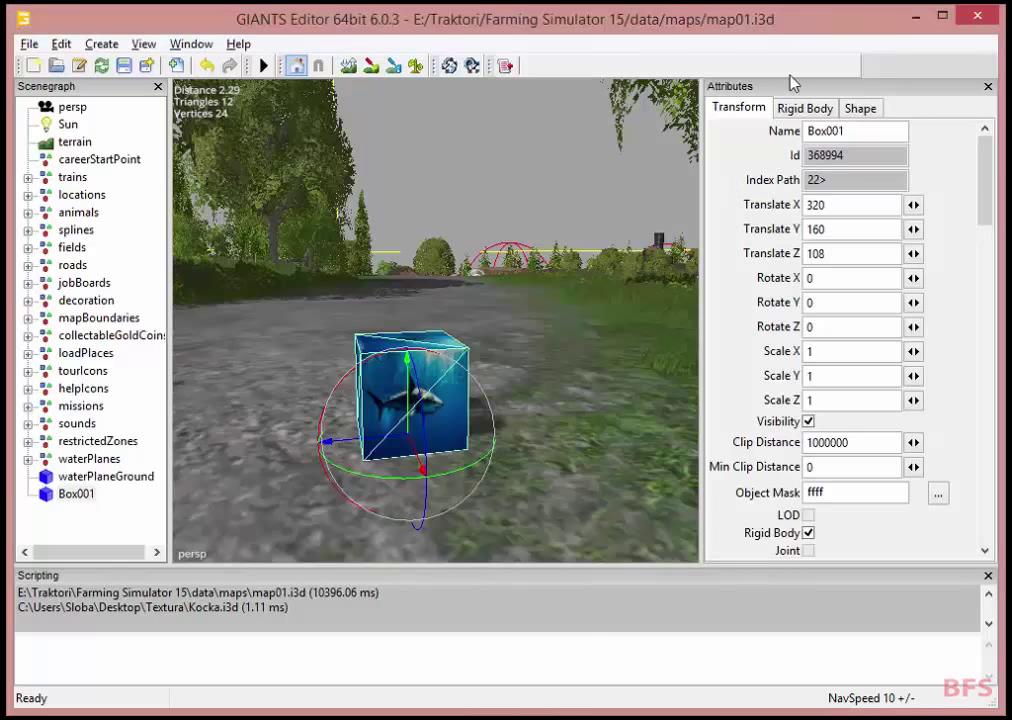
Step: Switch to Total Commander and mark Ajkula.dds in the desktop's Textura folder for copying
{"action": "left_click", "coordinate": [915, 16]}
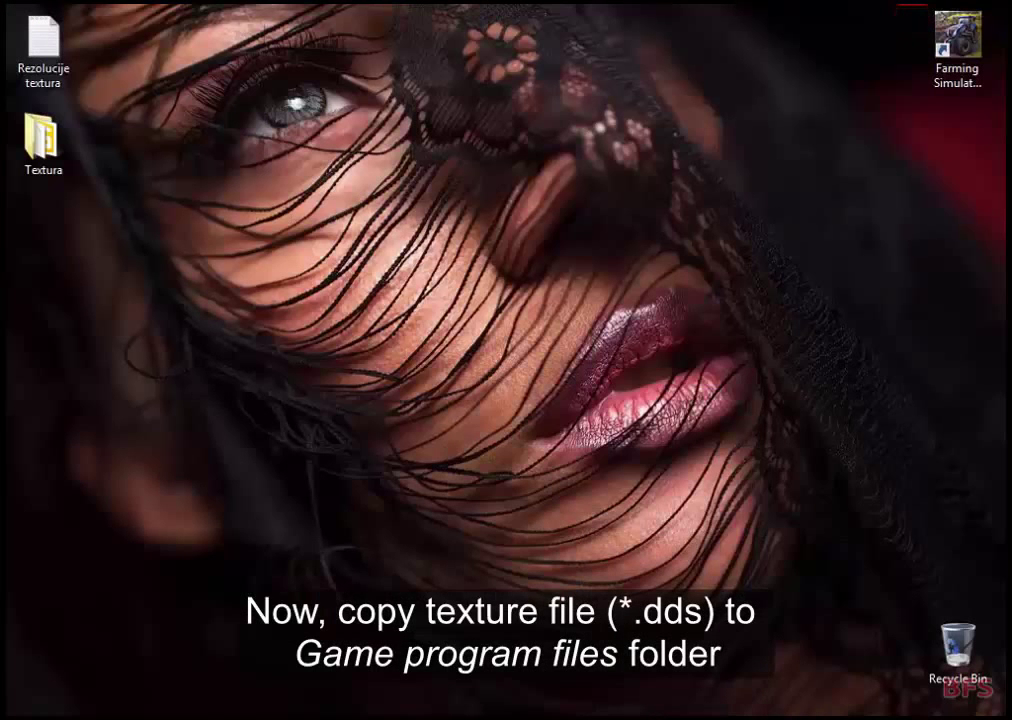
{"action": "key", "text": "alt+Tab"}
{"action": "left_click", "coordinate": [218, 302]}
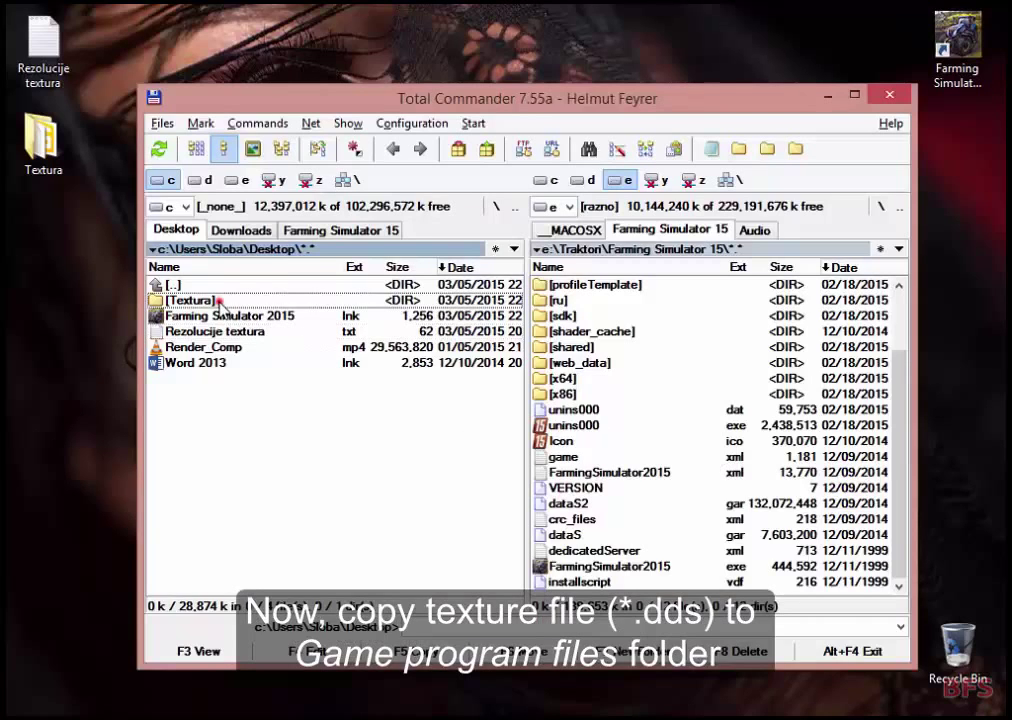
{"action": "double_click", "coordinate": [218, 302]}
{"action": "left_click", "coordinate": [223, 333]}
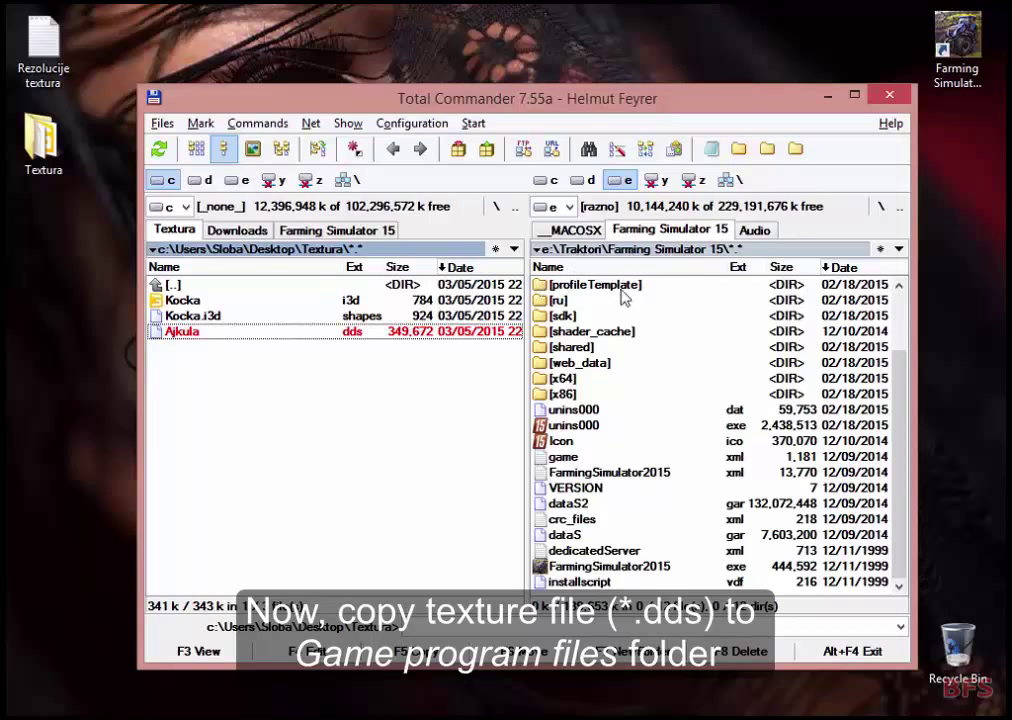
Step: Open the game's data\maps\textures folder as the copy destination
{"action": "scroll", "coordinate": [610, 334], "scroll_direction": "up", "scroll_amount": 3}
{"action": "left_click", "coordinate": [577, 316]}
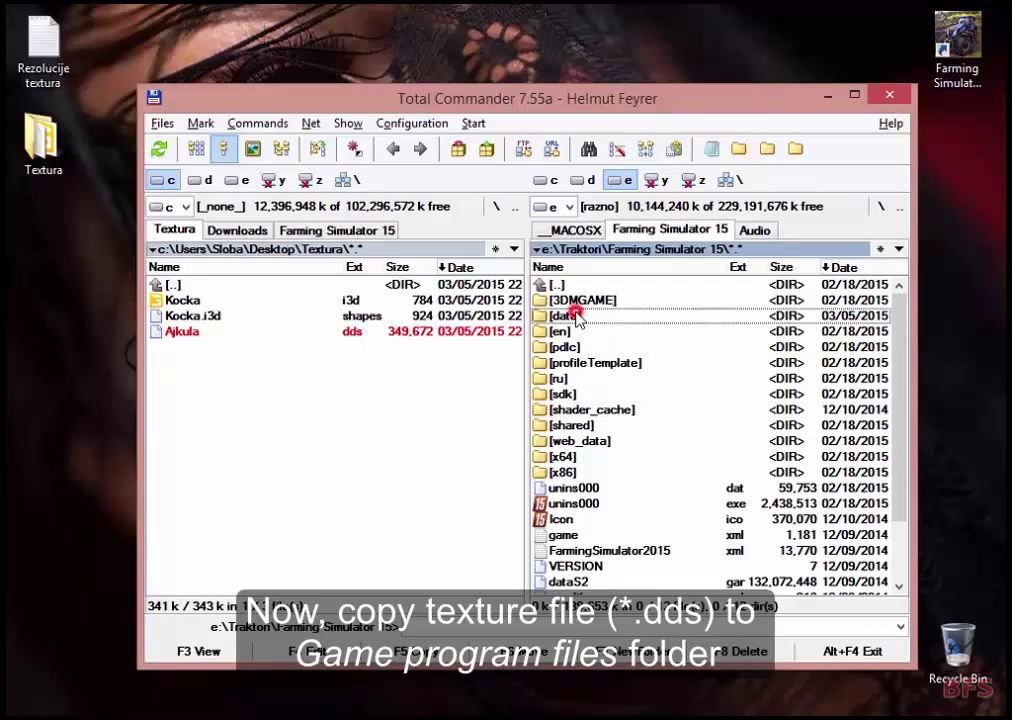
{"action": "double_click", "coordinate": [577, 316]}
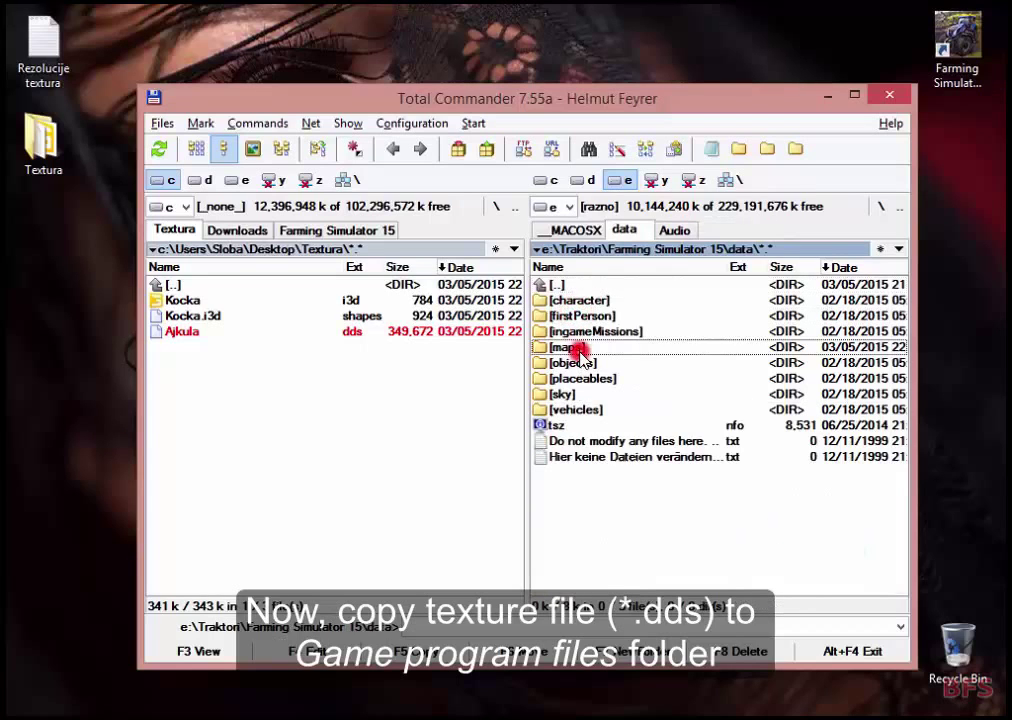
{"action": "double_click", "coordinate": [568, 347]}
{"action": "left_click", "coordinate": [580, 441]}
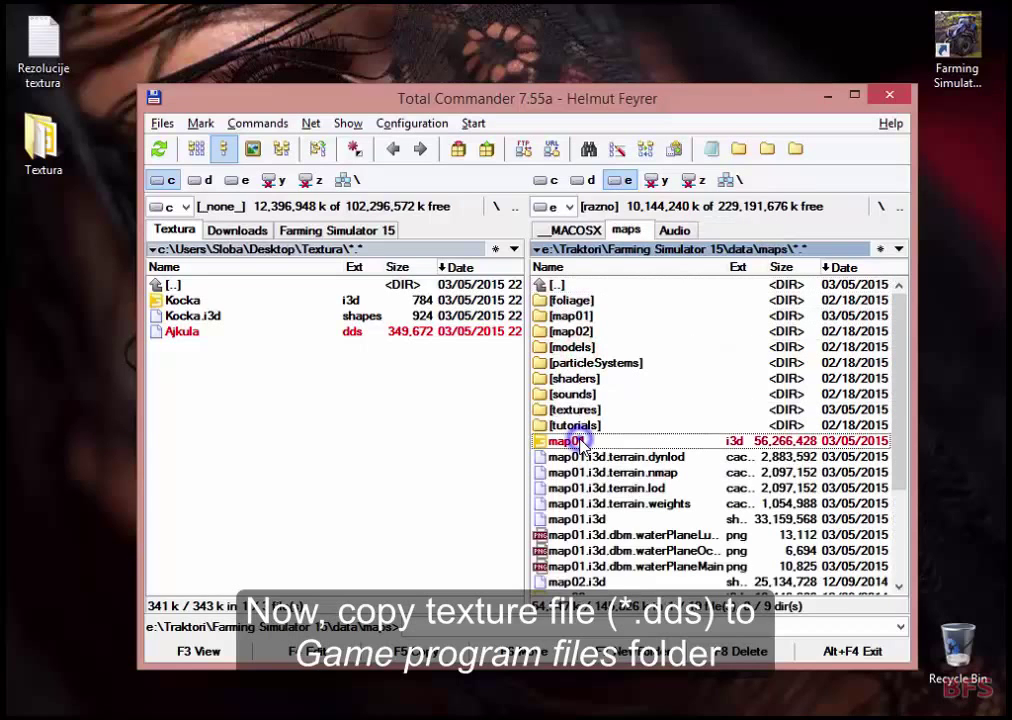
{"action": "left_click", "coordinate": [612, 411]}
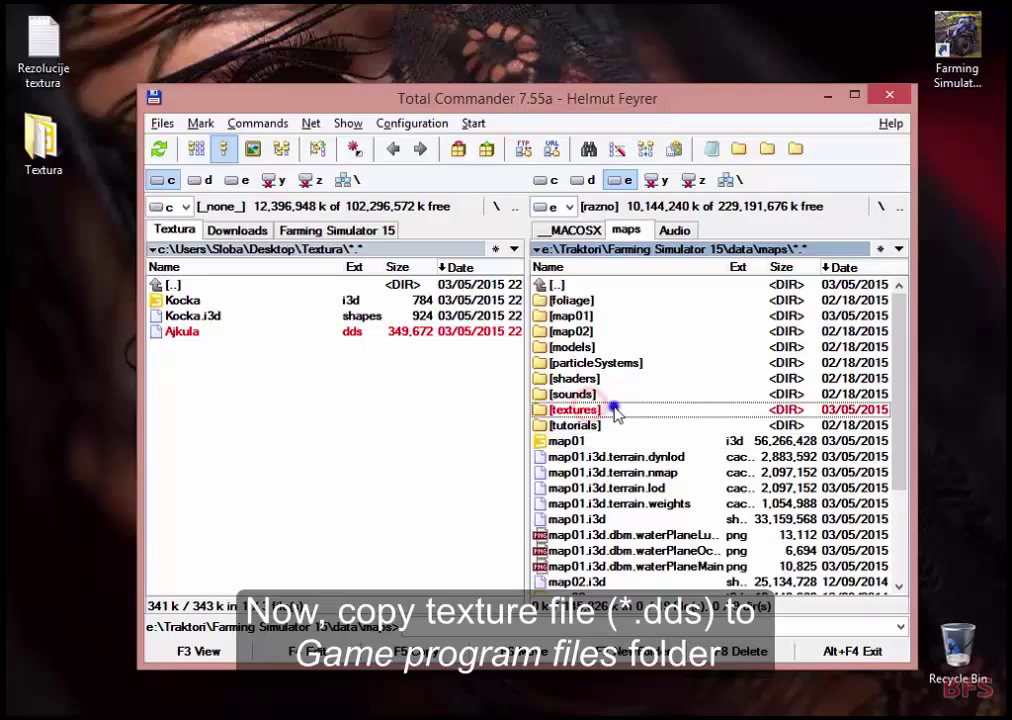
{"action": "double_click", "coordinate": [620, 410]}
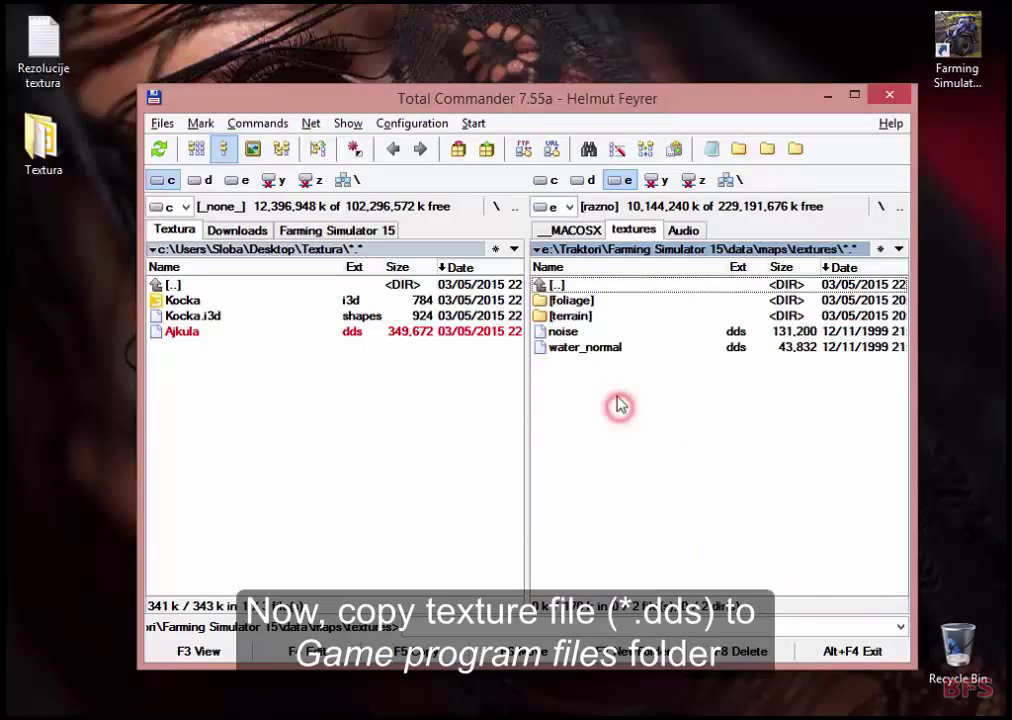
Step: Copy Ajkula.dds into the game's textures folder and mark the copied file there
{"action": "left_click", "coordinate": [486, 386]}
{"action": "left_click", "coordinate": [436, 655]}
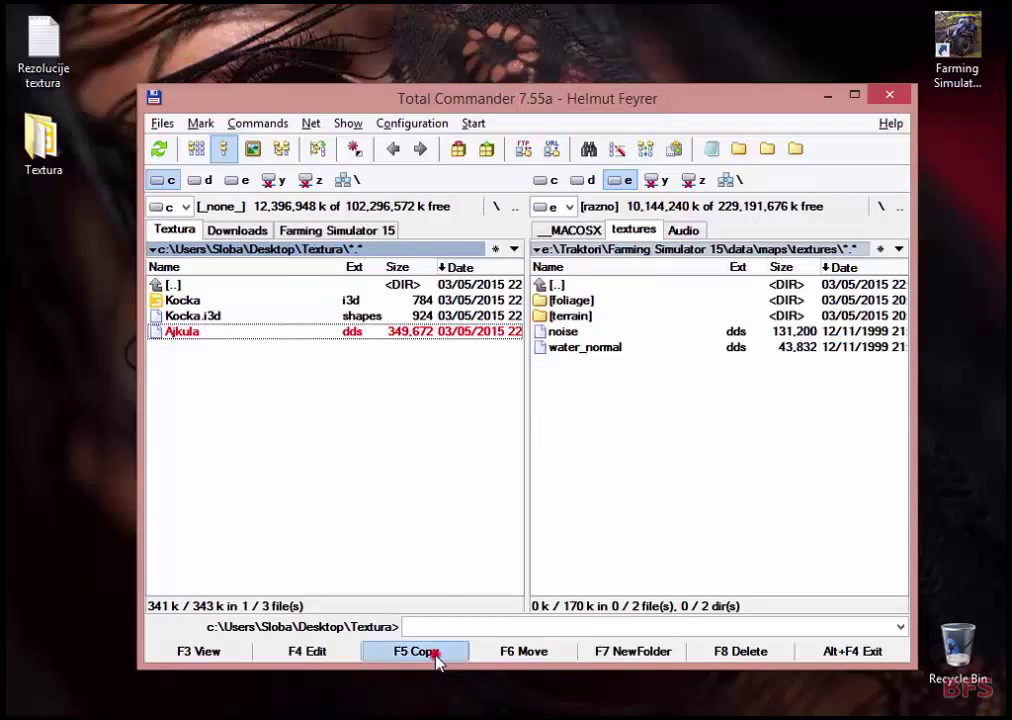
{"action": "left_click", "coordinate": [401, 404]}
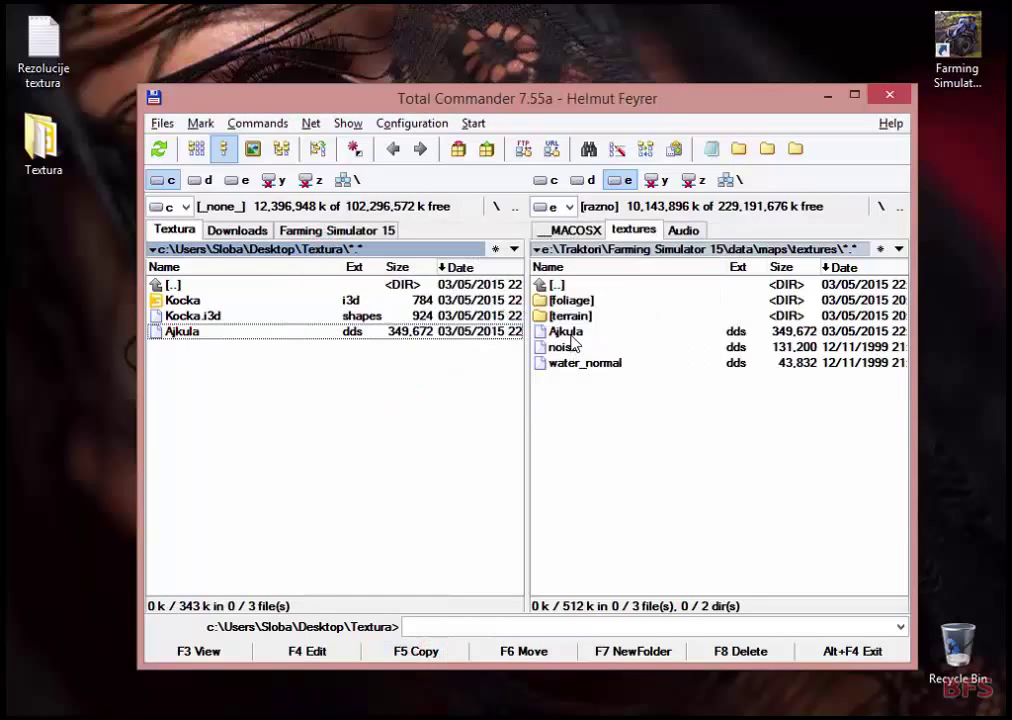
{"action": "left_click", "coordinate": [566, 332]}
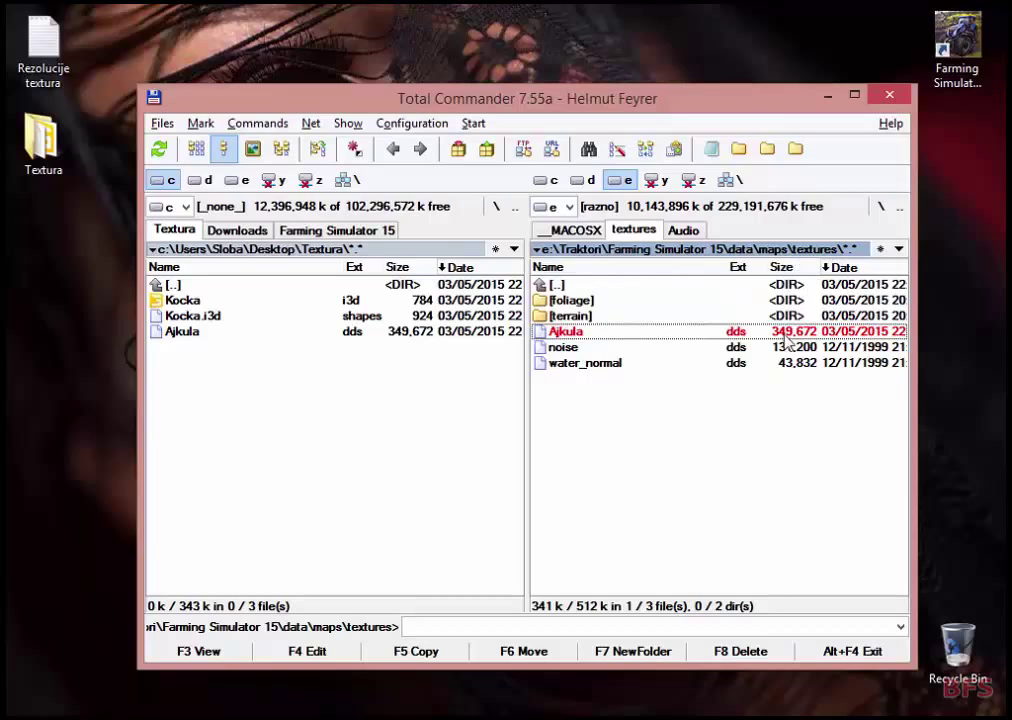
Step: Minimize Total Commander, switch back to GIANTS Editor and select the Box001 object in the scene hierarchy
{"action": "left_click", "coordinate": [828, 95]}
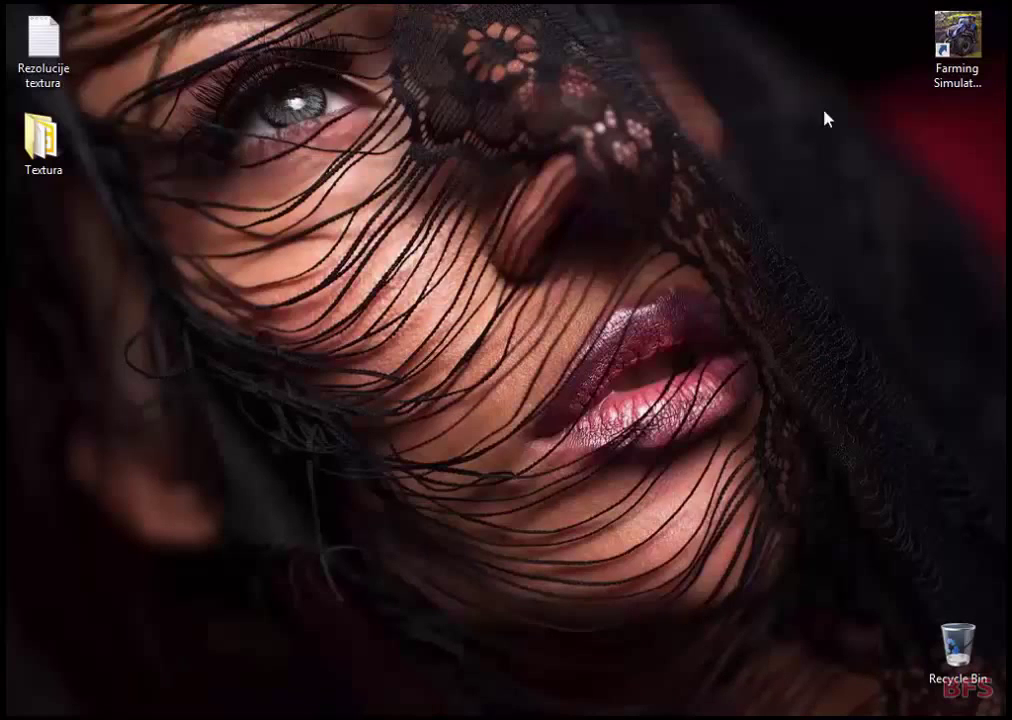
{"action": "key", "text": "alt+Tab"}
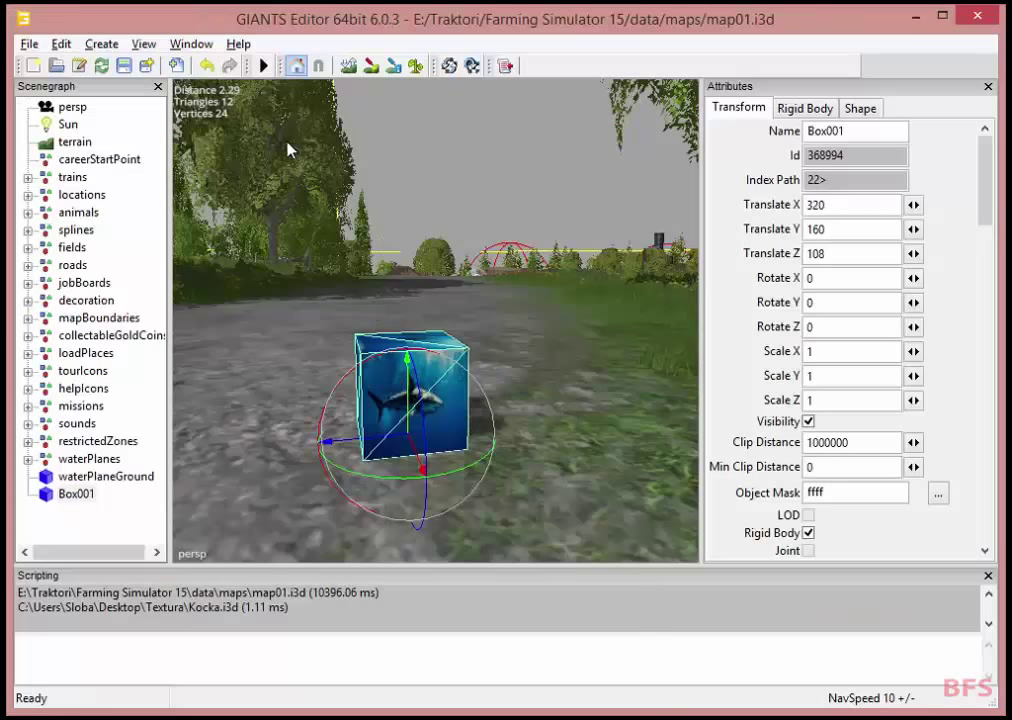
{"action": "left_click", "coordinate": [193, 44]}
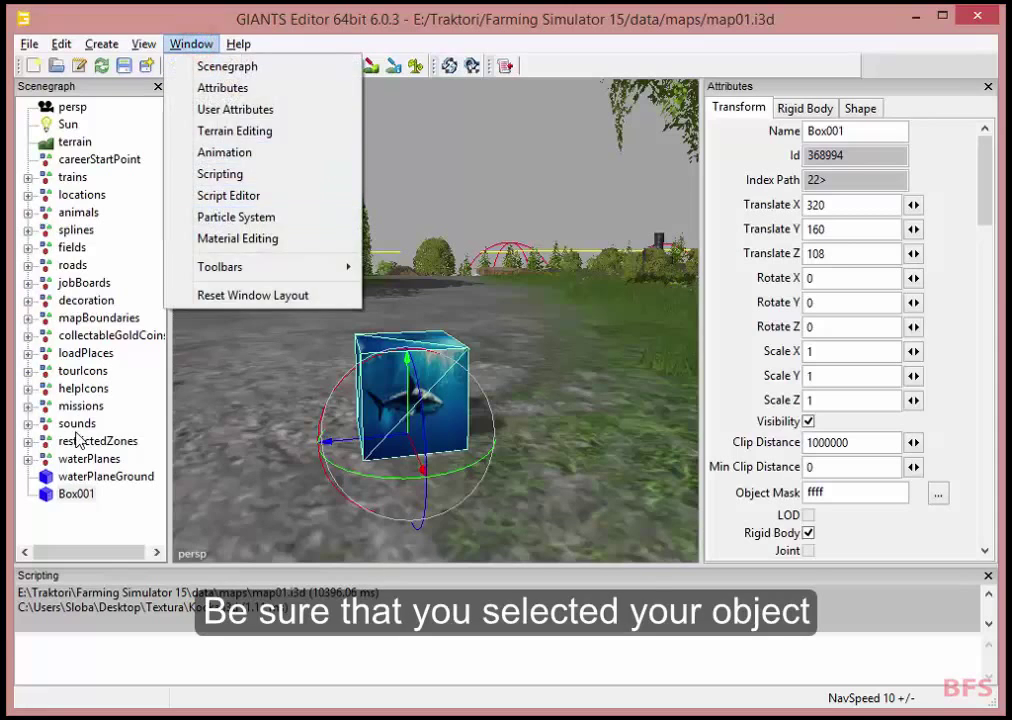
{"action": "left_click", "coordinate": [86, 517]}
{"action": "left_click", "coordinate": [86, 511]}
{"action": "left_click", "coordinate": [79, 497]}
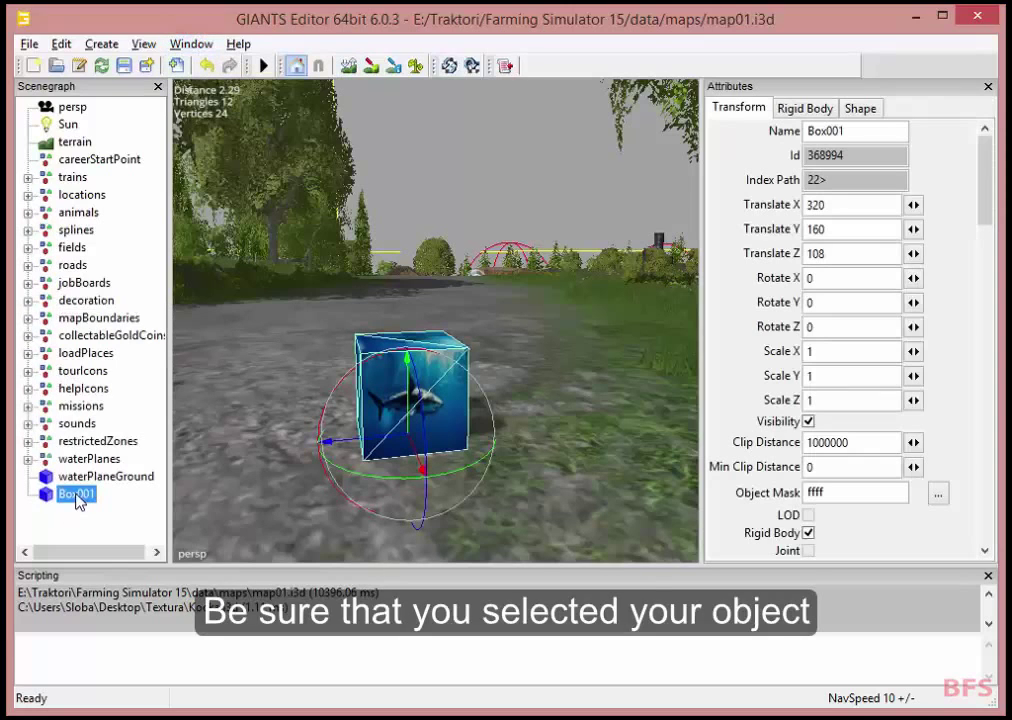
Step: Show the Material Editing settings for Box001 and remove its old diffuse texture path
{"action": "left_click", "coordinate": [191, 44]}
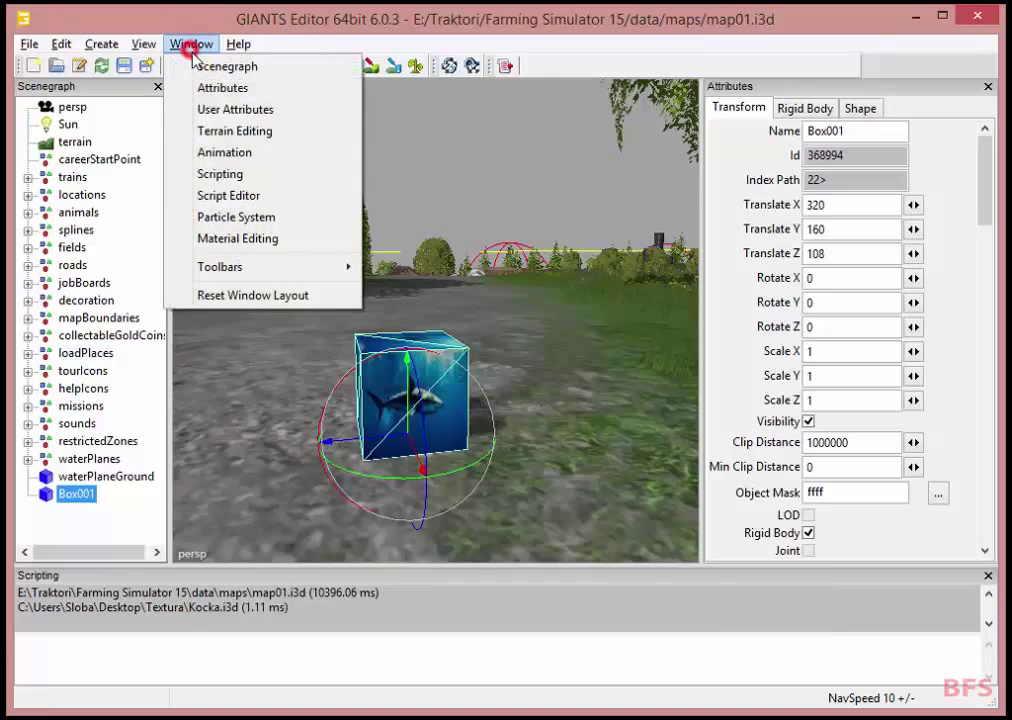
{"action": "left_click", "coordinate": [277, 241]}
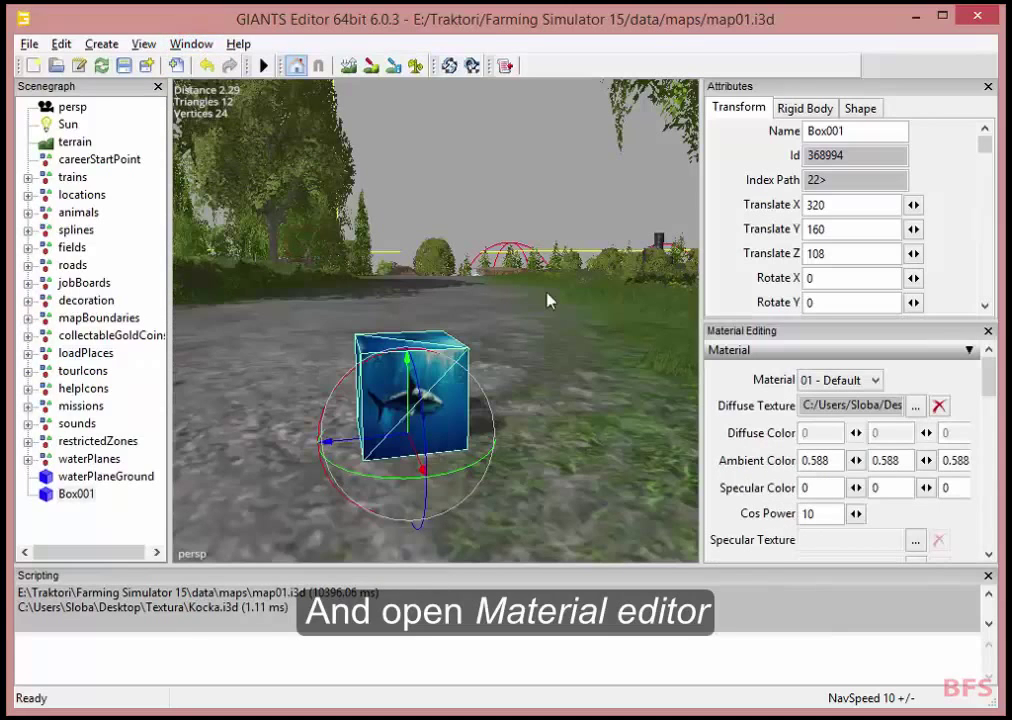
{"action": "left_click", "coordinate": [937, 407]}
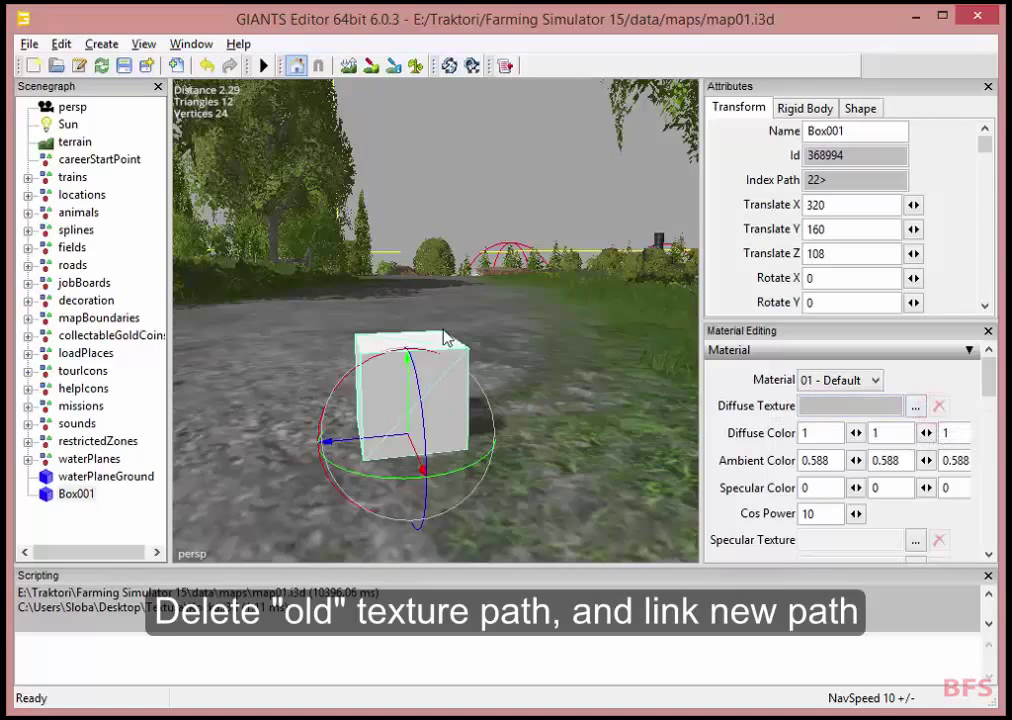
Step: Browse for a new diffuse texture file in E:\Traktori\Farming Simulator 15\data\maps\textures
{"action": "left_click", "coordinate": [913, 406]}
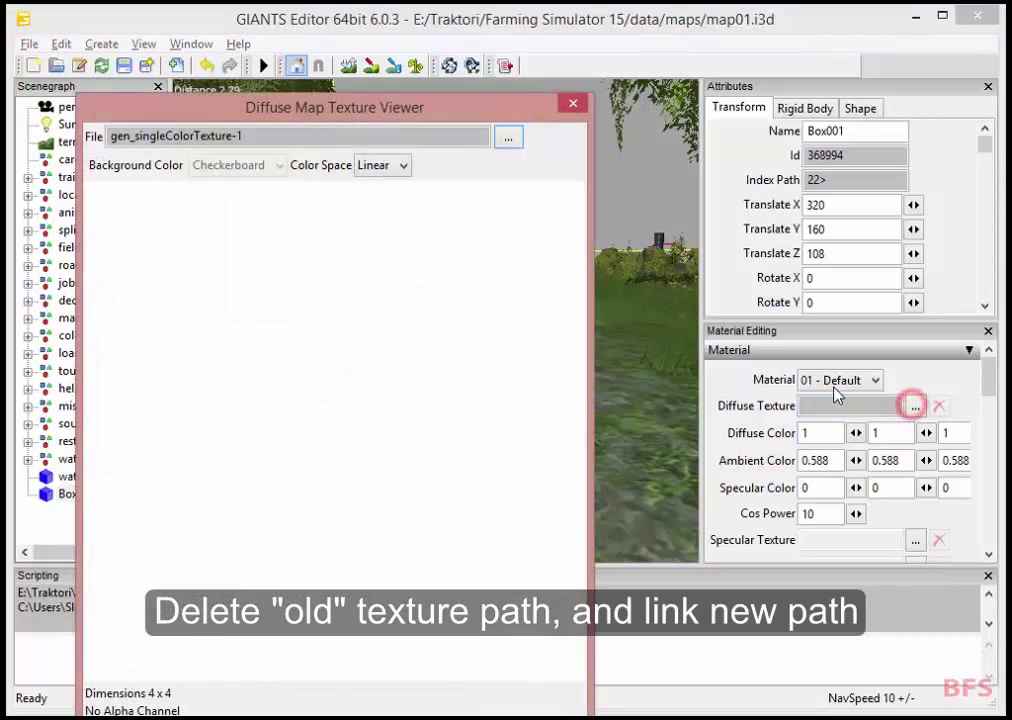
{"action": "left_click", "coordinate": [507, 140]}
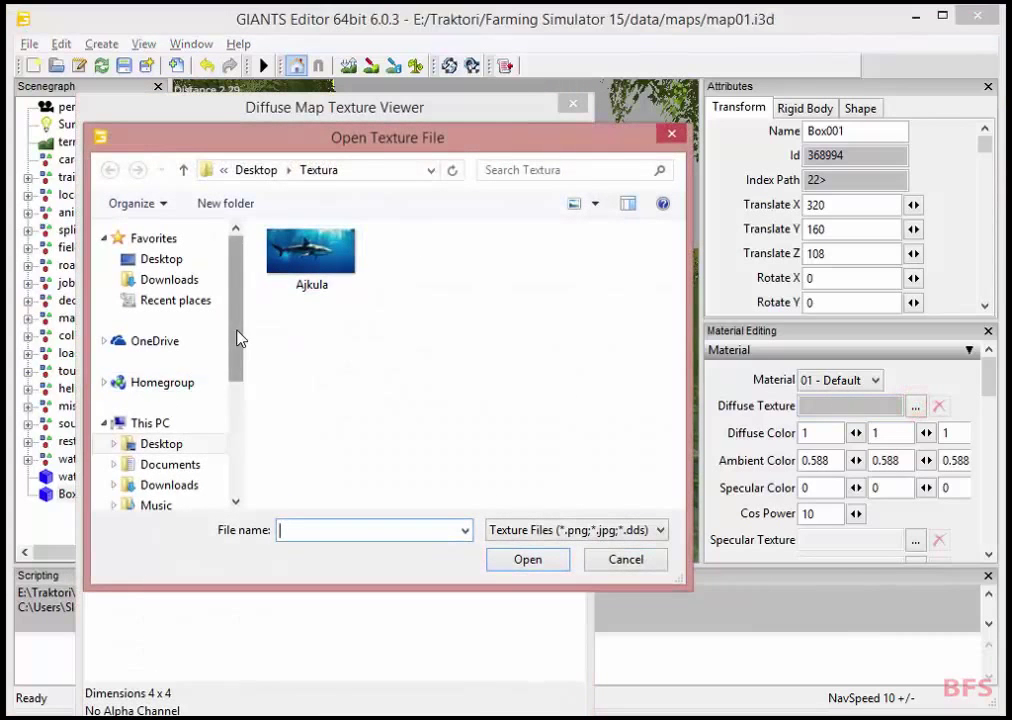
{"action": "left_click_drag", "start_coordinate": [238, 338], "coordinate": [238, 361]}
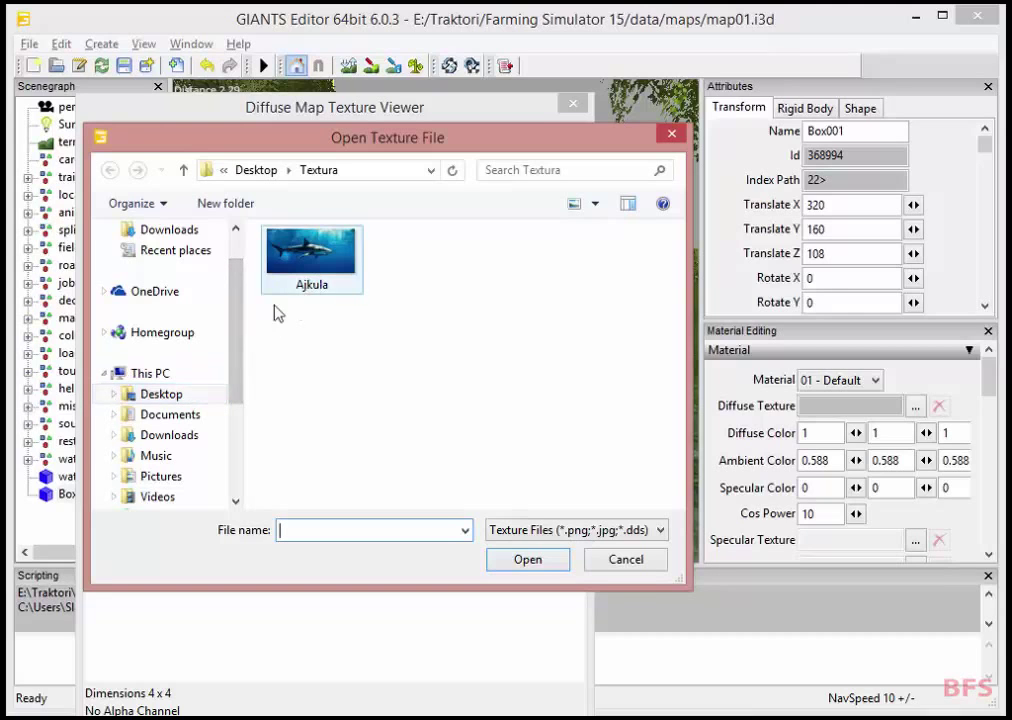
{"action": "scroll", "coordinate": [236, 350], "scroll_direction": "down", "scroll_amount": 3}
{"action": "scroll", "coordinate": [181, 429], "scroll_direction": "up", "scroll_amount": 1}
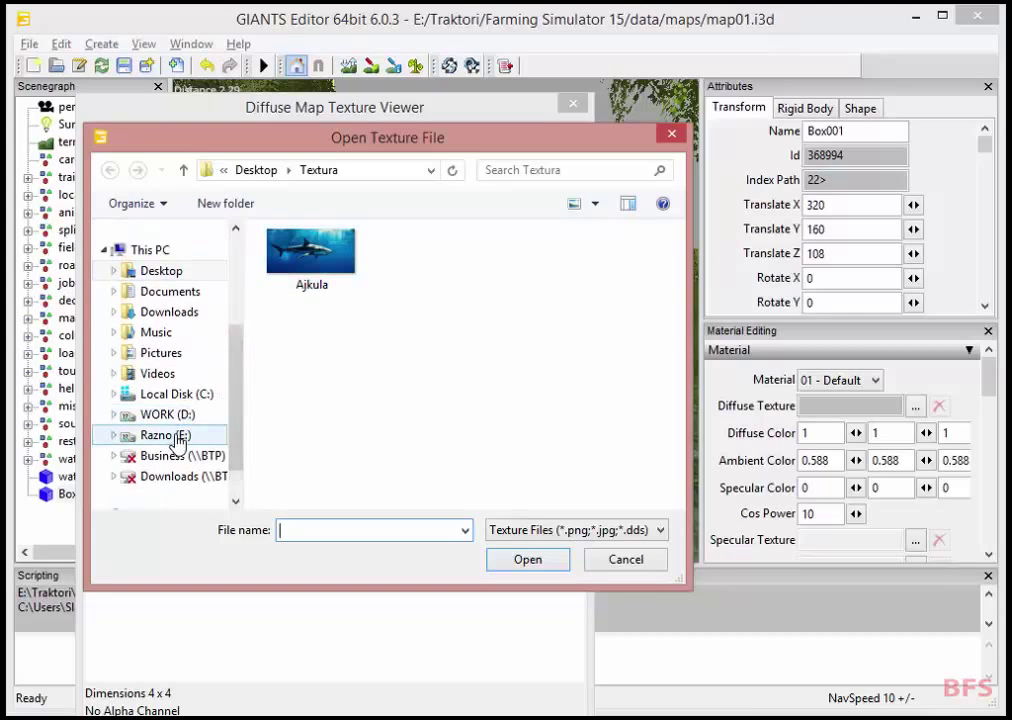
{"action": "left_click", "coordinate": [177, 441]}
{"action": "scroll", "coordinate": [296, 442], "scroll_direction": "down", "scroll_amount": 10}
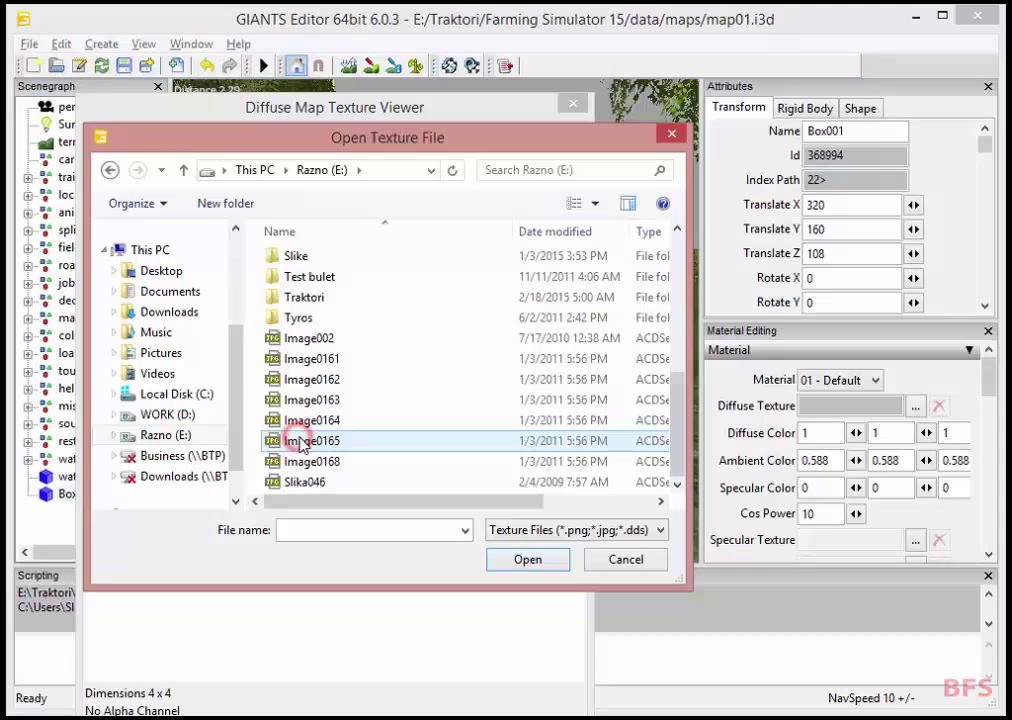
{"action": "double_click", "coordinate": [314, 298]}
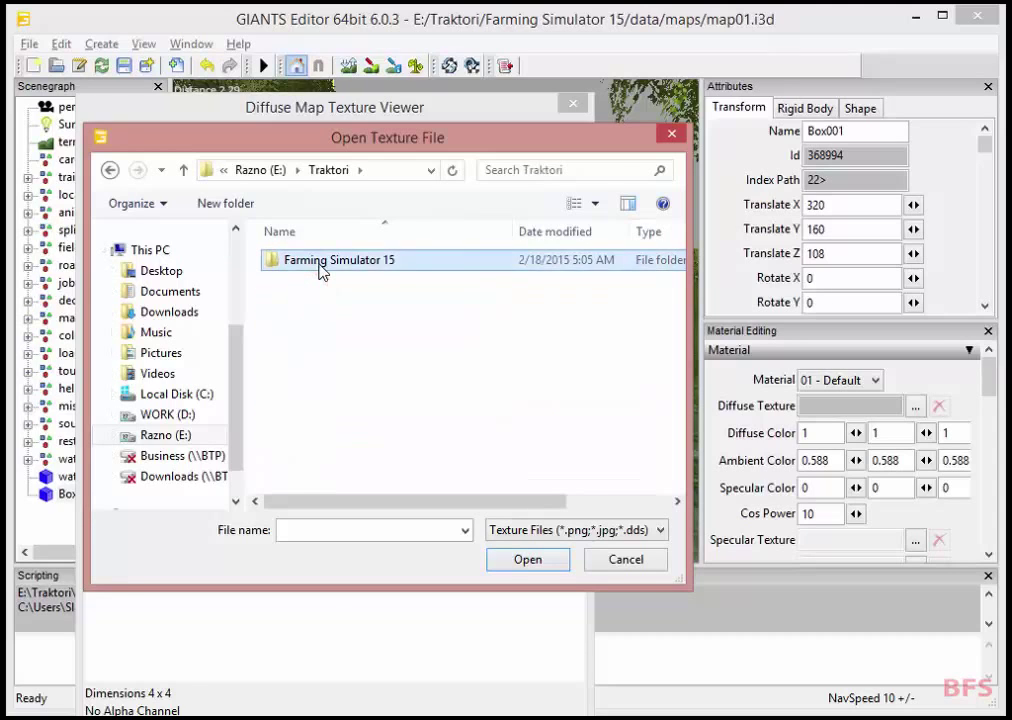
{"action": "double_click", "coordinate": [320, 262]}
{"action": "double_click", "coordinate": [322, 280]}
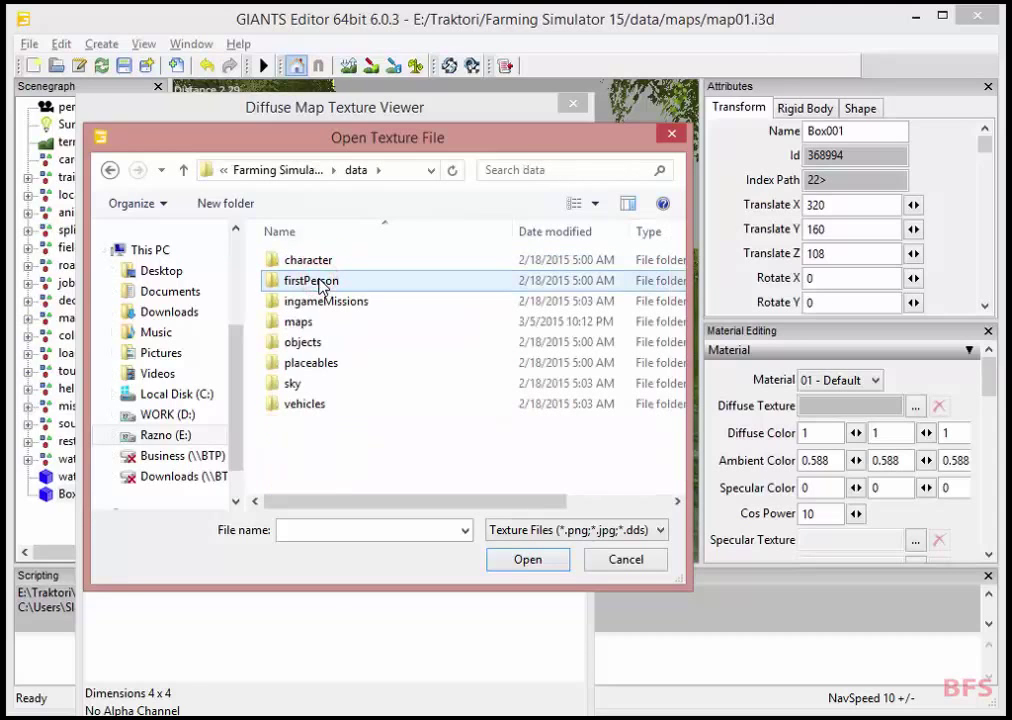
{"action": "double_click", "coordinate": [323, 322]}
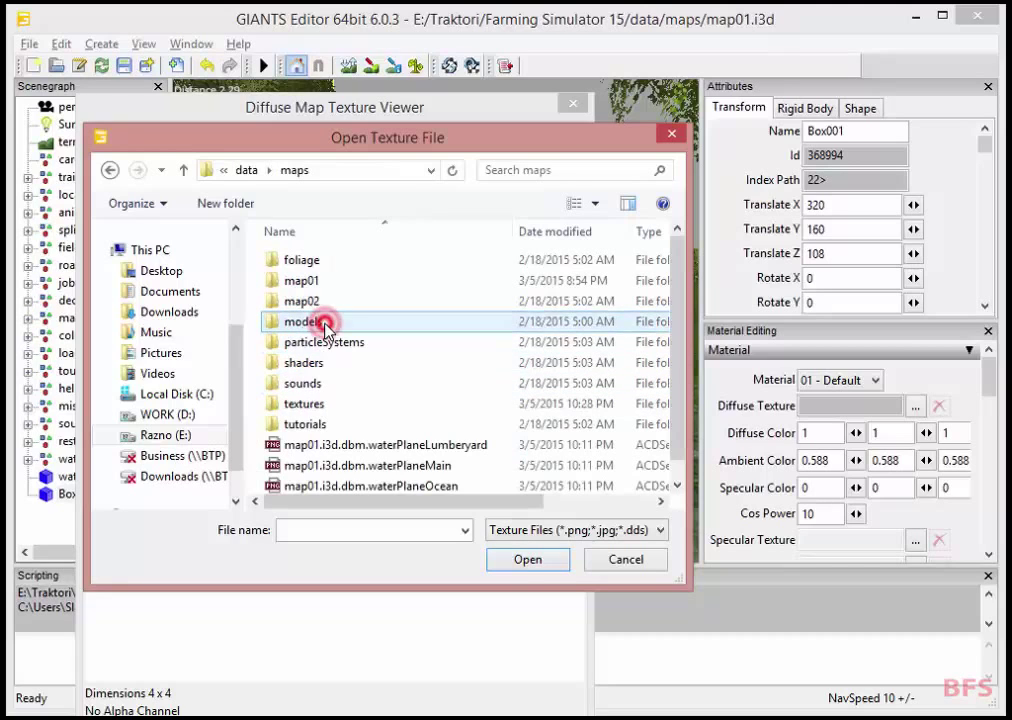
{"action": "double_click", "coordinate": [322, 403]}
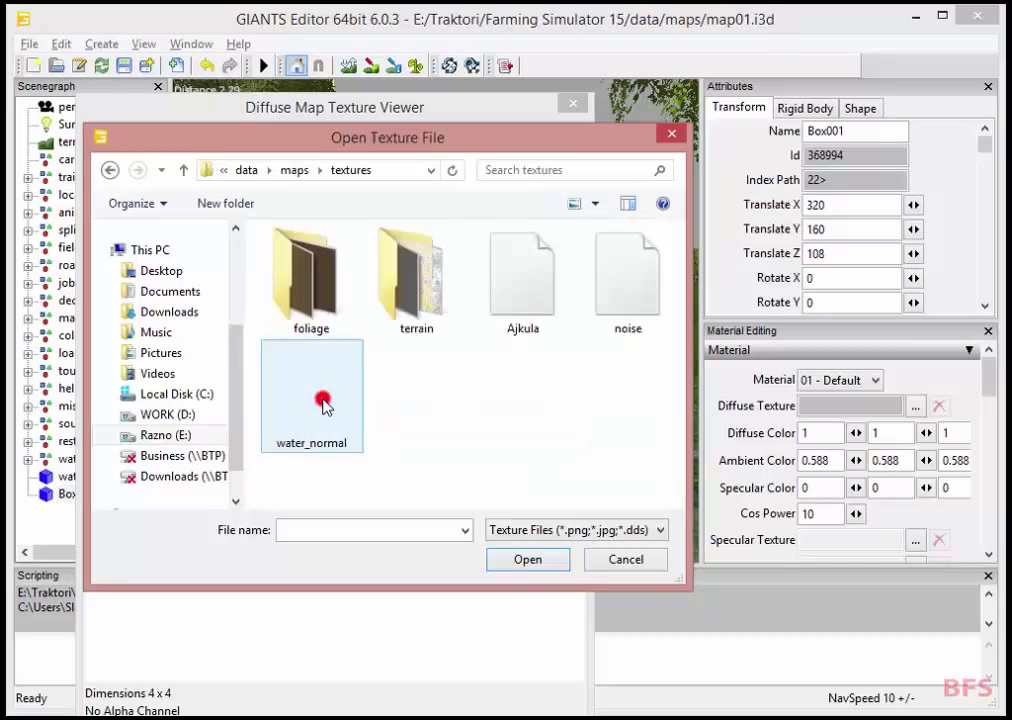
Step: Load Ajkula.dds as the cube's diffuse texture, set its color space to sRGB and close the texture viewer
{"action": "left_click", "coordinate": [522, 293]}
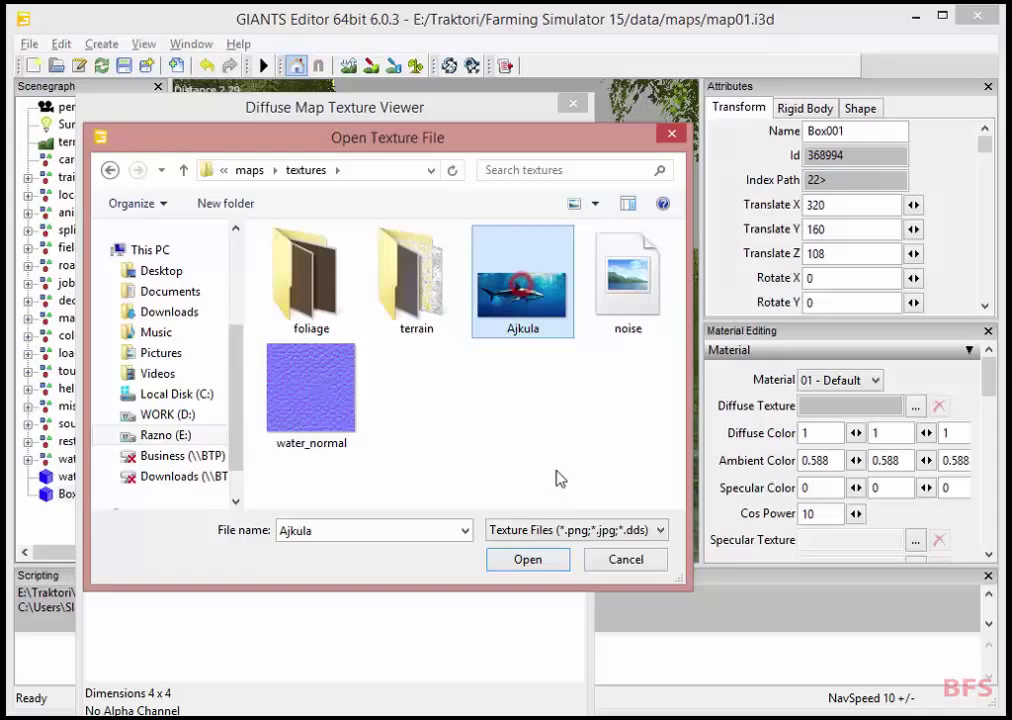
{"action": "left_click", "coordinate": [549, 560]}
{"action": "left_click", "coordinate": [399, 166]}
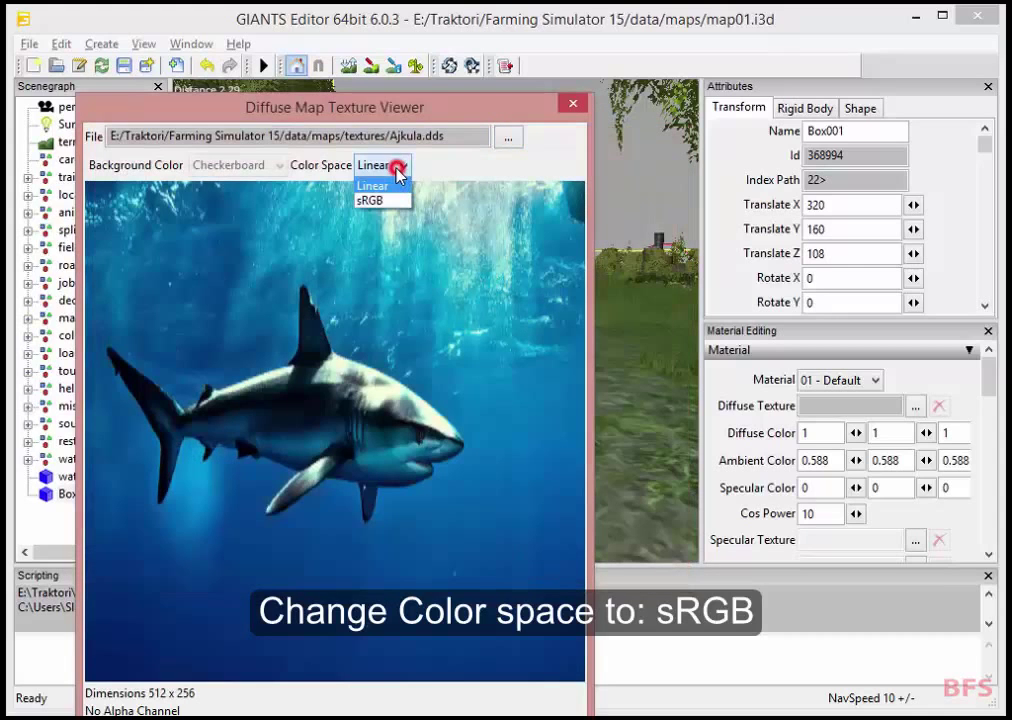
{"action": "left_click", "coordinate": [367, 199]}
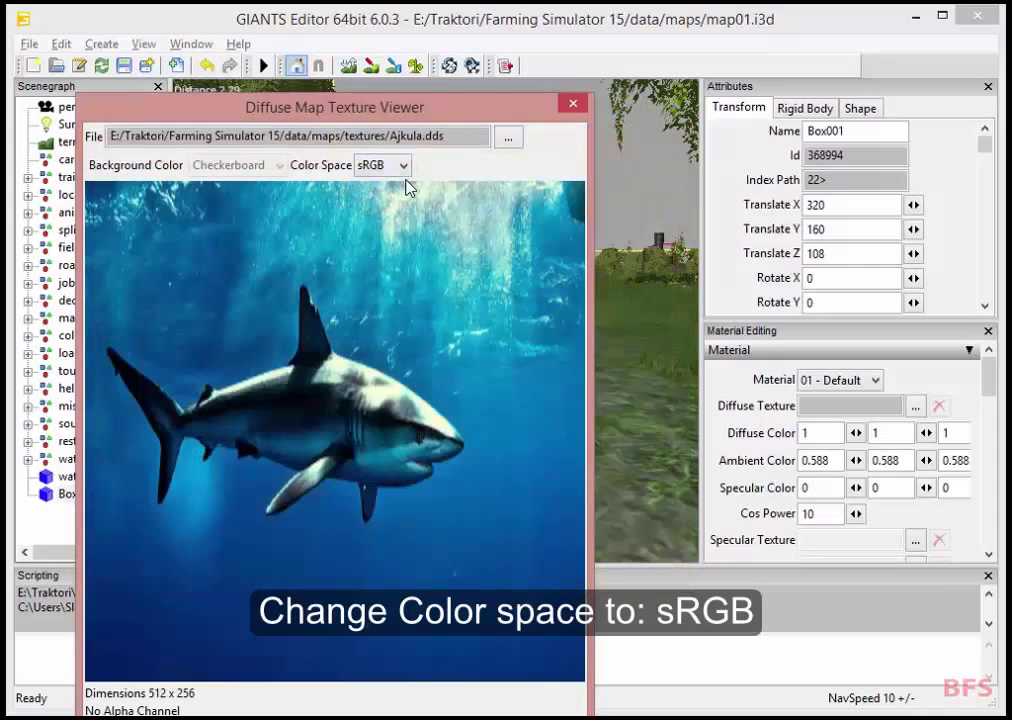
{"action": "left_click", "coordinate": [573, 104]}
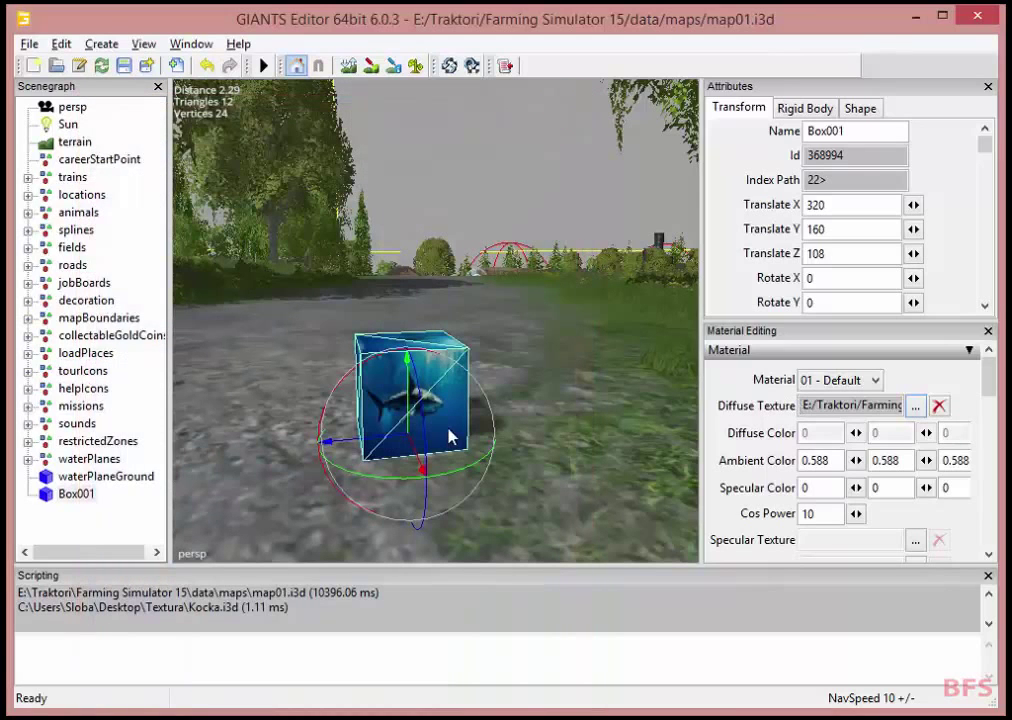
Step: Save the map01.i3d map with the relinked cube texture
{"action": "left_click", "coordinate": [29, 44]}
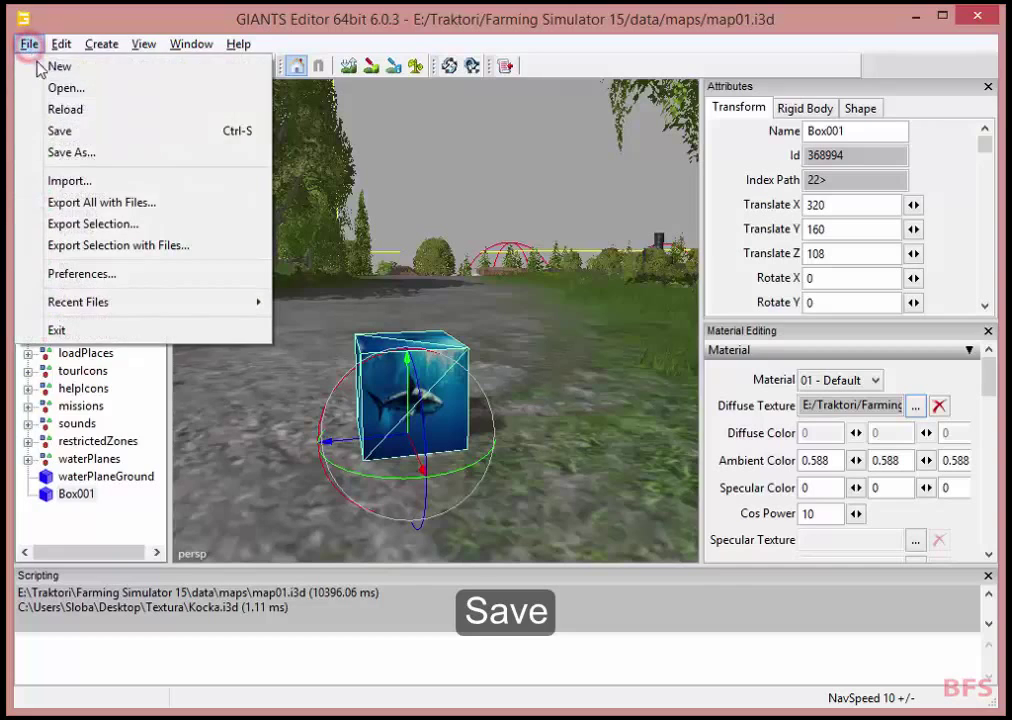
{"action": "left_click", "coordinate": [105, 133]}
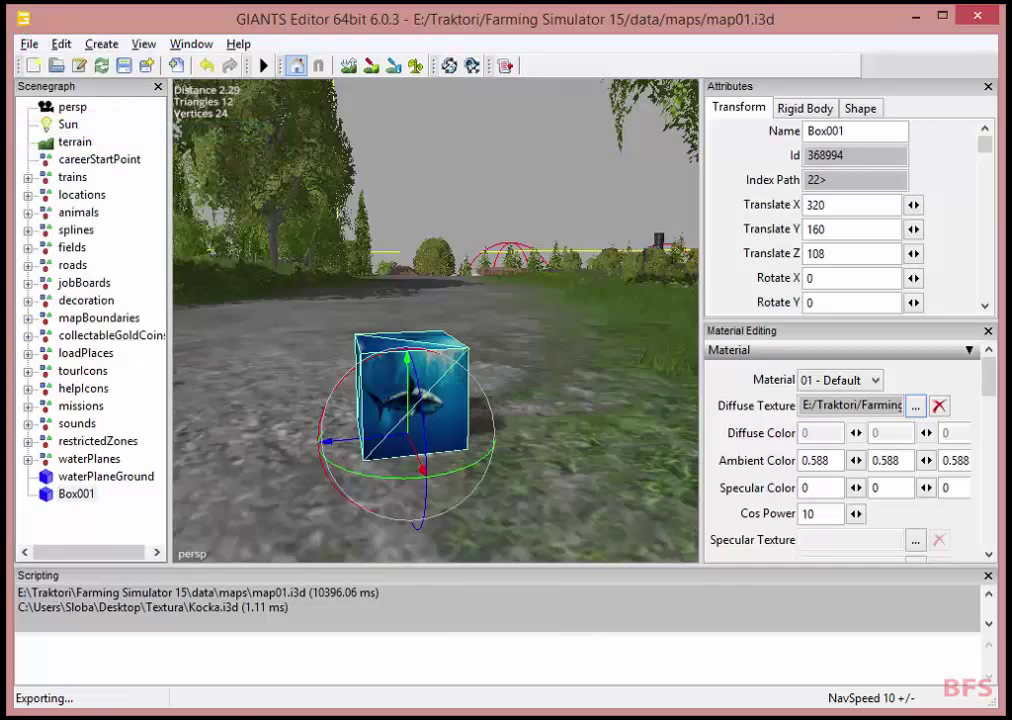